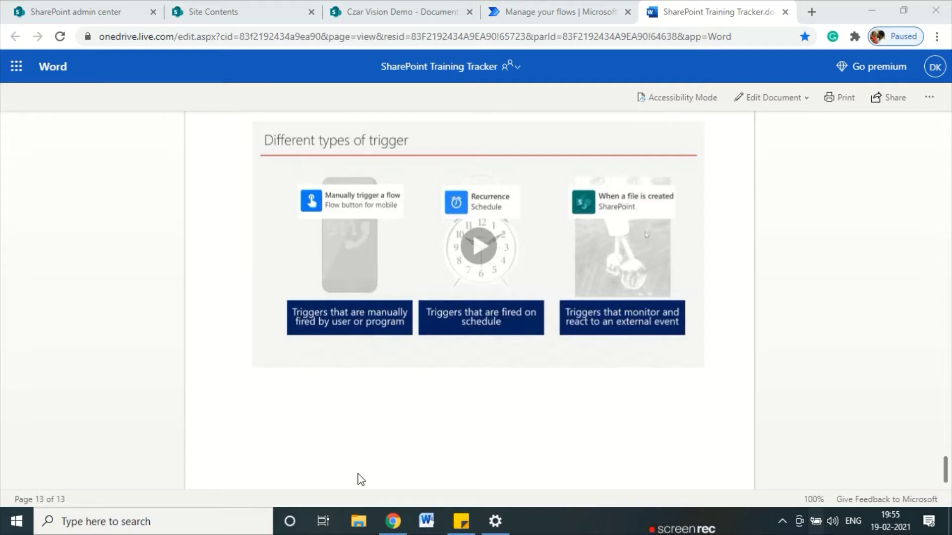
# - Review the Power Automate overview and the three different types of trigger in the training document
pyautogui.scroll(1, 361, 480)
pyautogui.scroll(12, 361, 480)
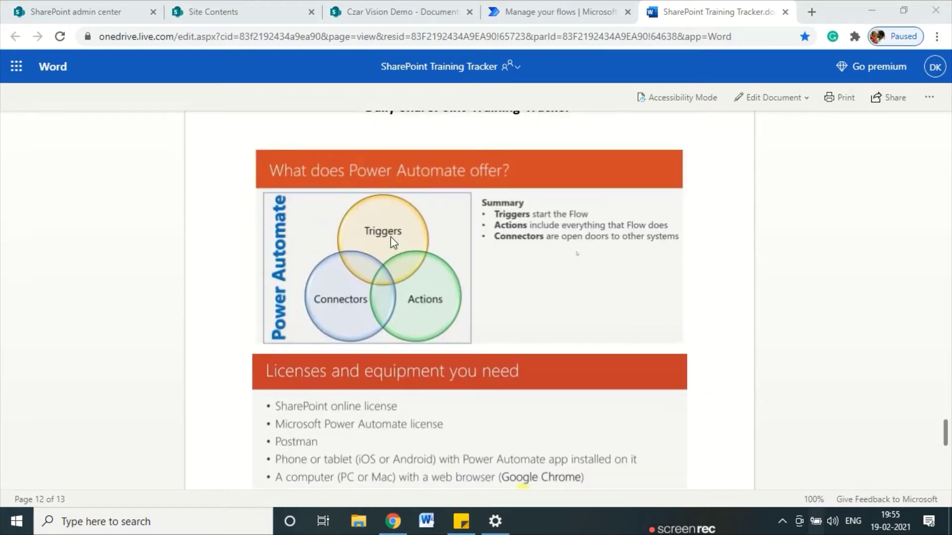
pyautogui.scroll(-11, 501, 450)
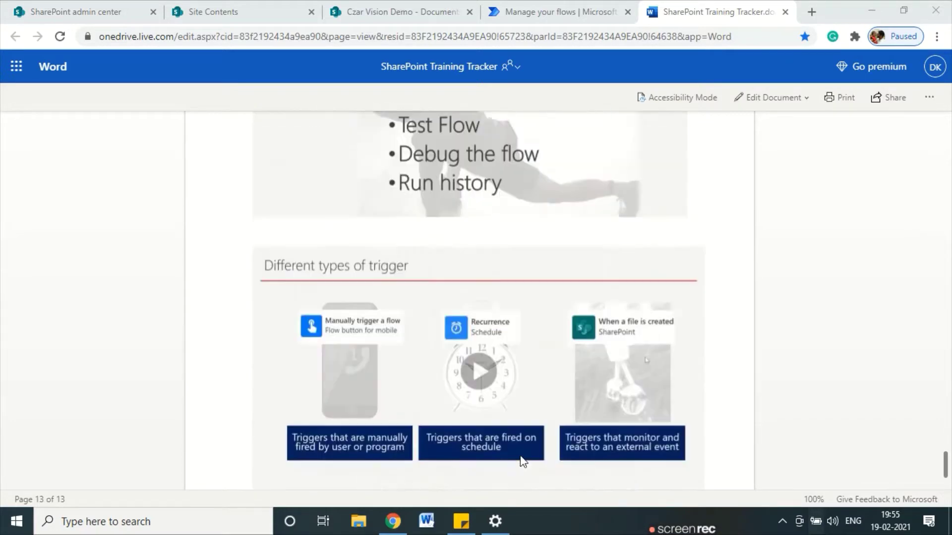
pyautogui.scroll(-4, 521, 459)
pyautogui.scroll(3, 520, 459)
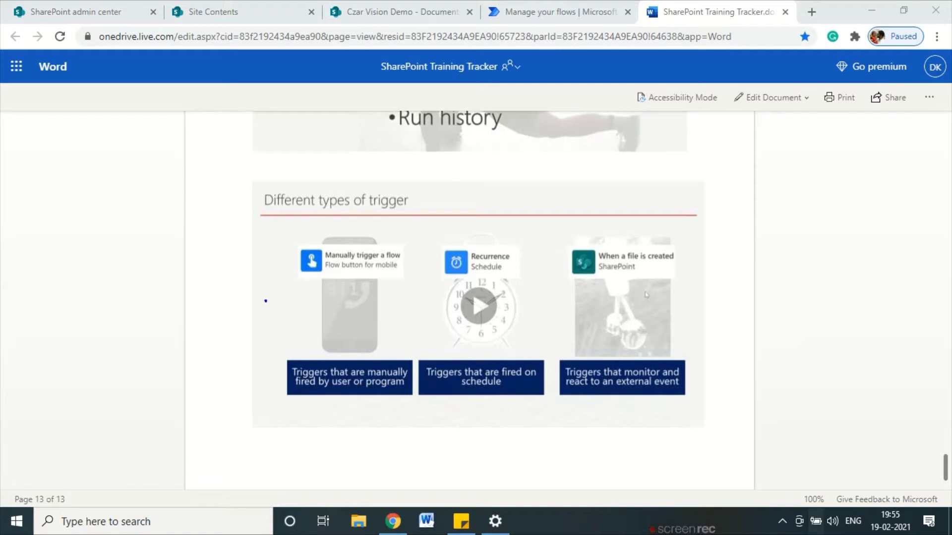
pyautogui.moveTo(266, 300); pyautogui.dragTo(351, 284)
pyautogui.moveTo(424, 316)
pyautogui.mouseDown()
pyautogui.moveTo(426, 330)
pyautogui.moveTo(505, 270)
pyautogui.mouseUp()
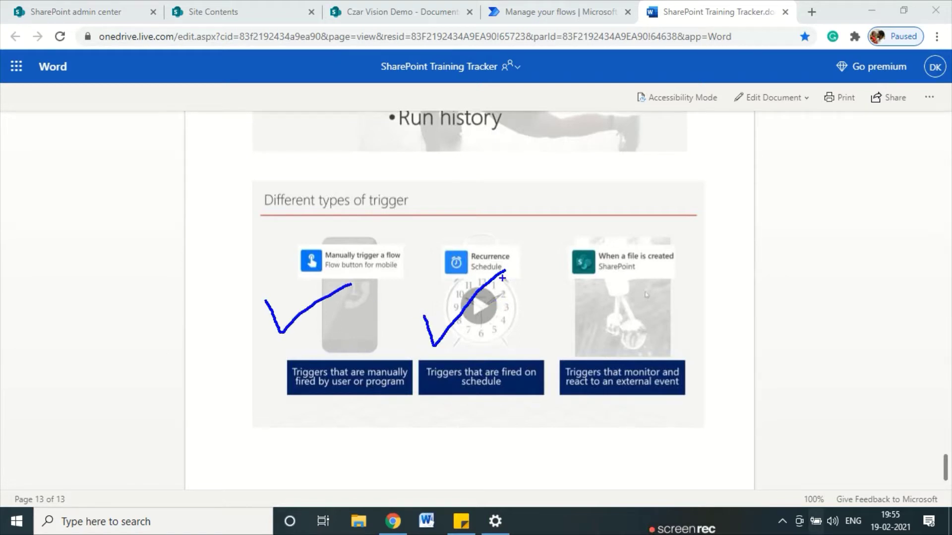
pyautogui.moveTo(567, 308); pyautogui.dragTo(668, 296)
pyautogui.moveTo(693, 239)
pyautogui.mouseDown()
pyautogui.moveTo(570, 232)
pyautogui.moveTo(655, 299)
pyautogui.moveTo(717, 239)
pyautogui.moveTo(630, 232)
pyautogui.mouseUp()
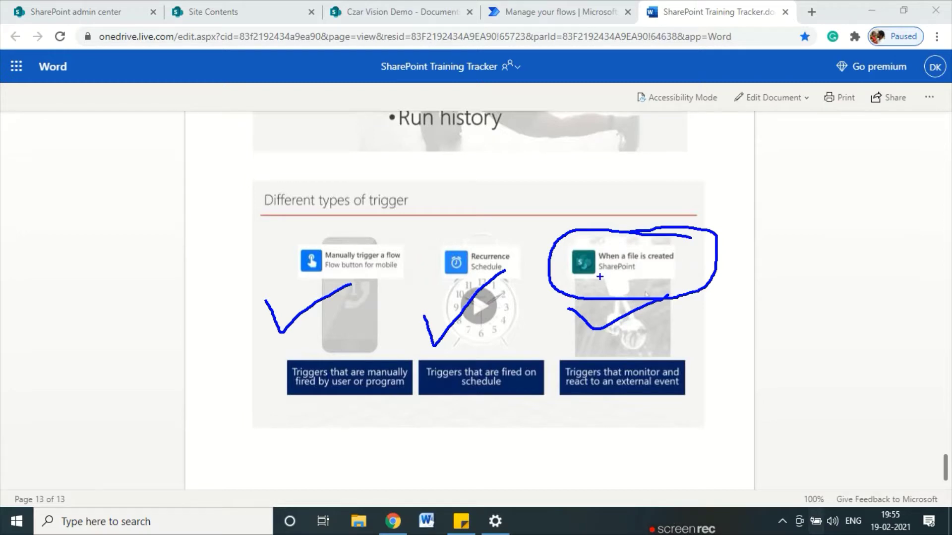
pyautogui.press('Escape')
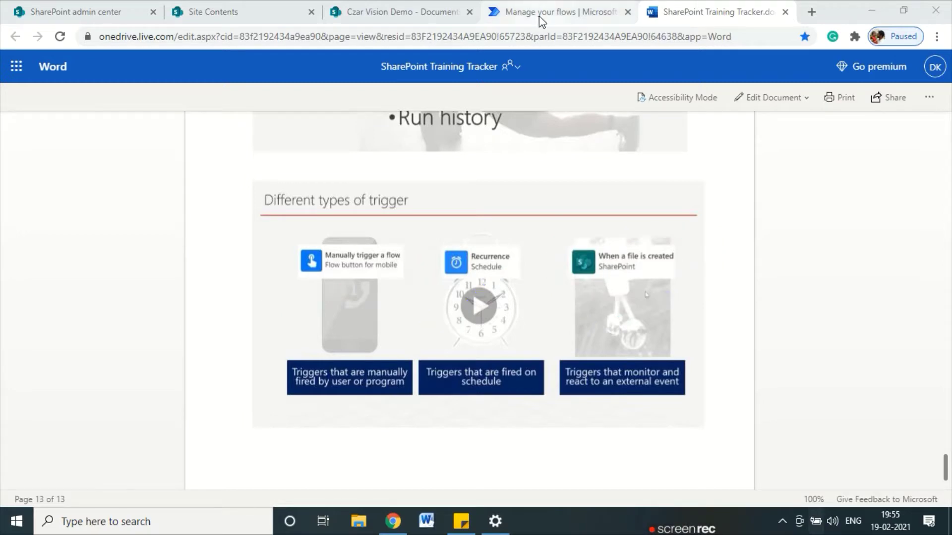
# - Switch to Power Automate, look over the home page and existing flows, and open the page for creating a flow
pyautogui.click(539, 14)
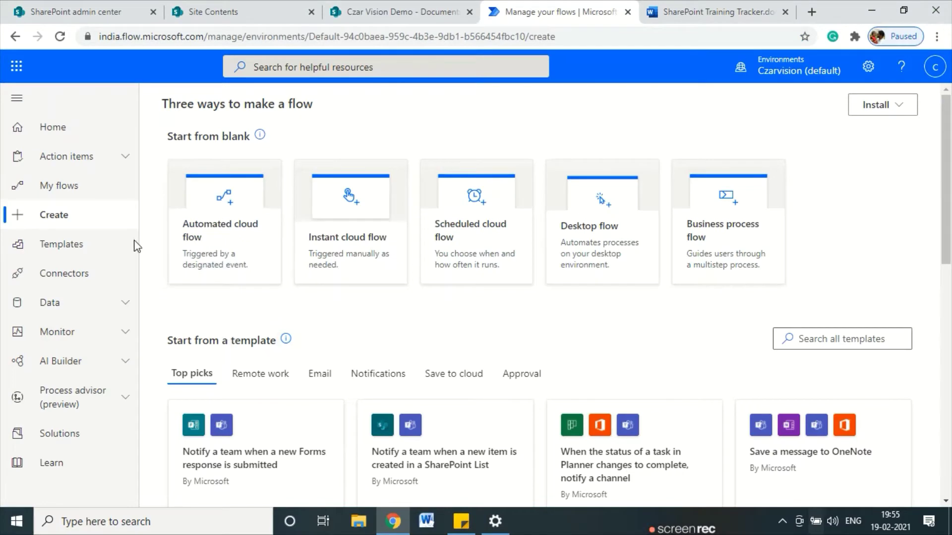
pyautogui.click(47, 126)
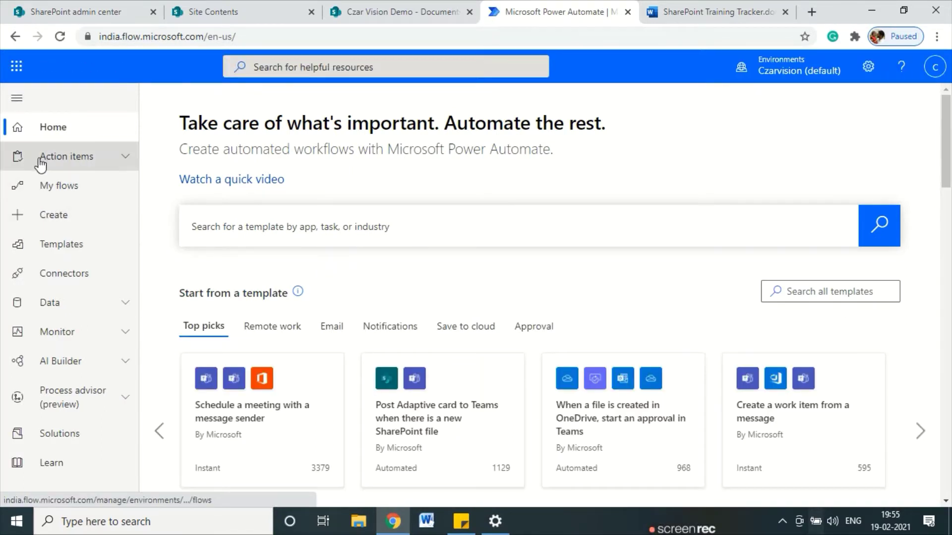
pyautogui.click(58, 193)
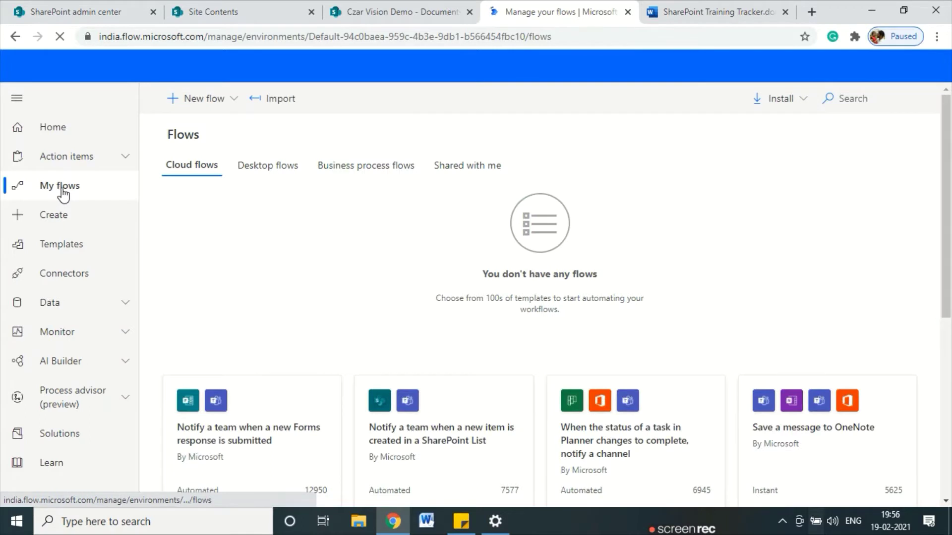
pyautogui.click(61, 224)
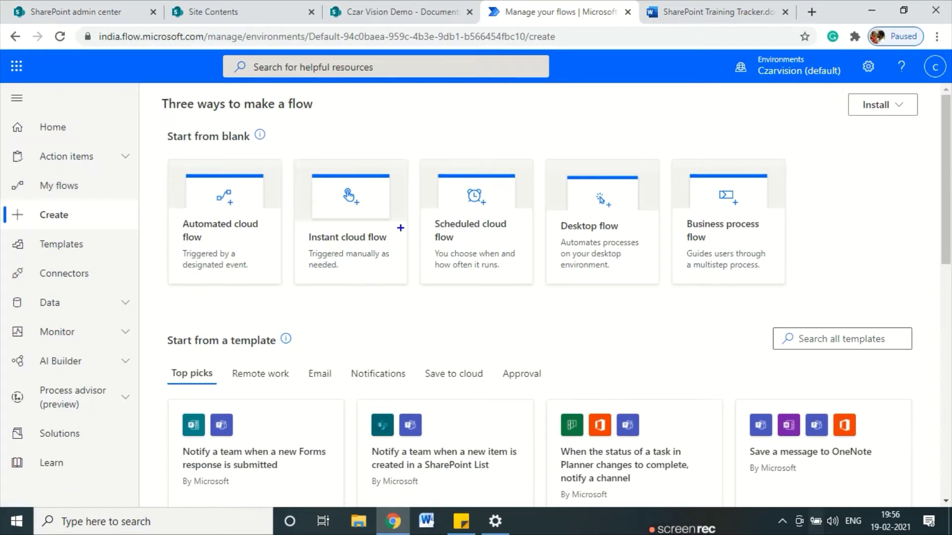
pyautogui.moveTo(395, 217)
pyautogui.mouseDown()
pyautogui.moveTo(325, 210)
pyautogui.moveTo(317, 286)
pyautogui.moveTo(409, 265)
pyautogui.moveTo(394, 214)
pyautogui.mouseUp()
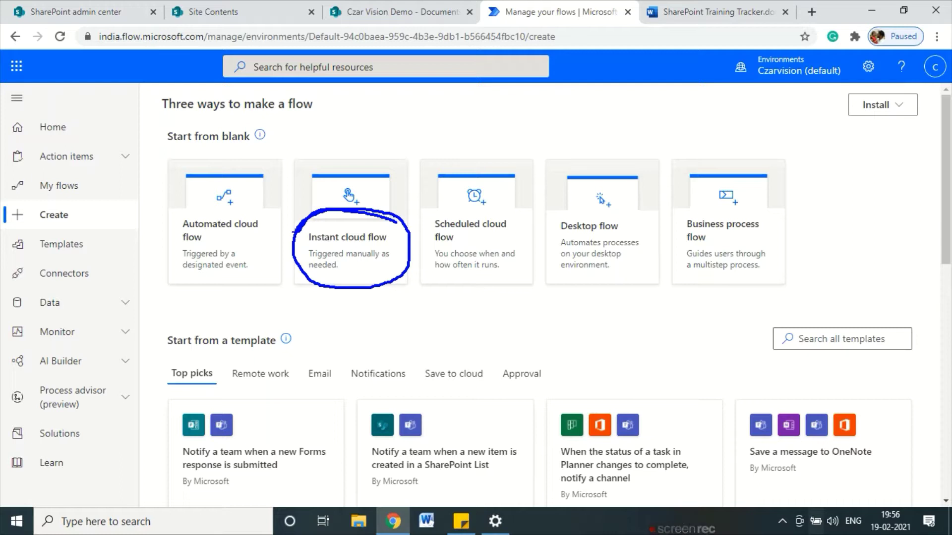
pyautogui.moveTo(407, 192)
pyautogui.mouseDown()
pyautogui.moveTo(415, 202)
pyautogui.moveTo(458, 188)
pyautogui.mouseUp()
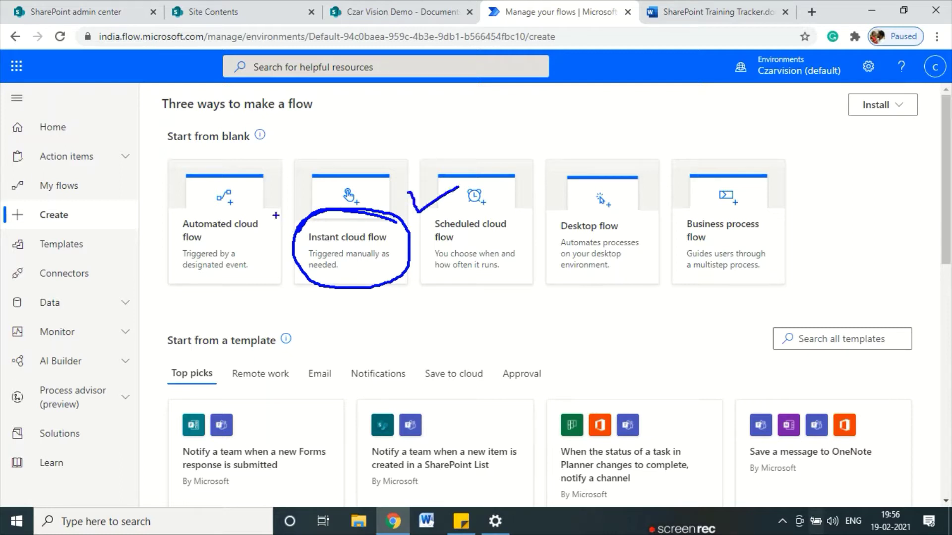
pyautogui.moveTo(162, 195)
pyautogui.mouseDown()
pyautogui.moveTo(174, 213)
pyautogui.moveTo(197, 197)
pyautogui.mouseUp()
pyautogui.press('Escape')
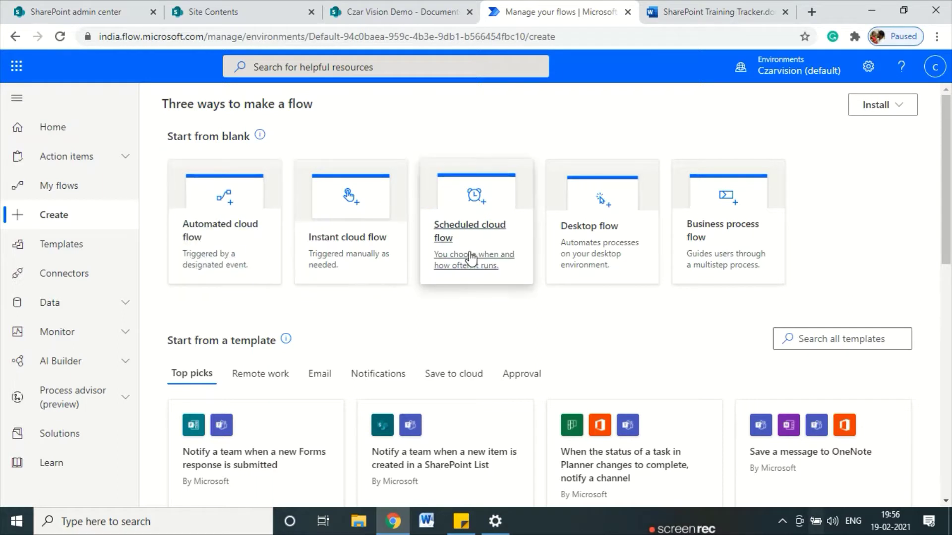
# - Start a scheduled cloud flow from blank and name it "Sned Reminder Email"
pyautogui.click(454, 231)
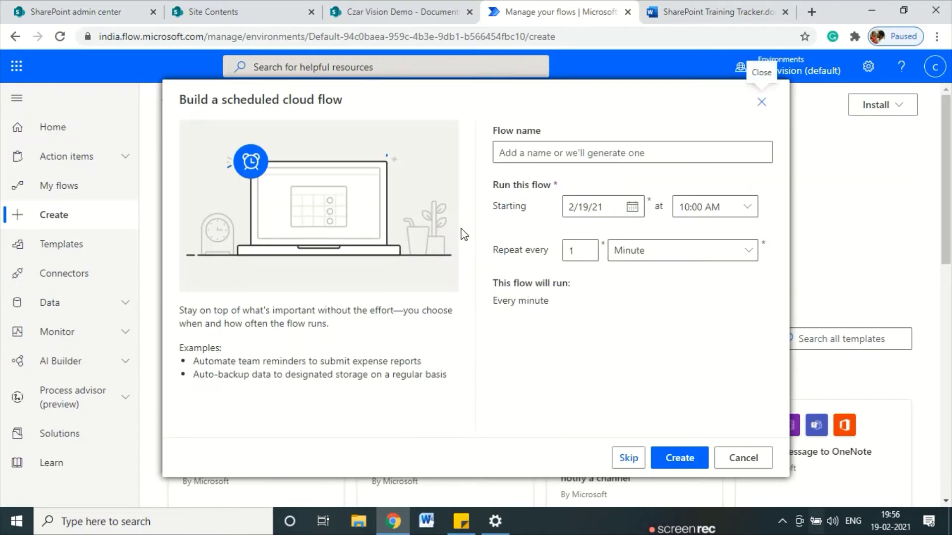
pyautogui.click(528, 154)
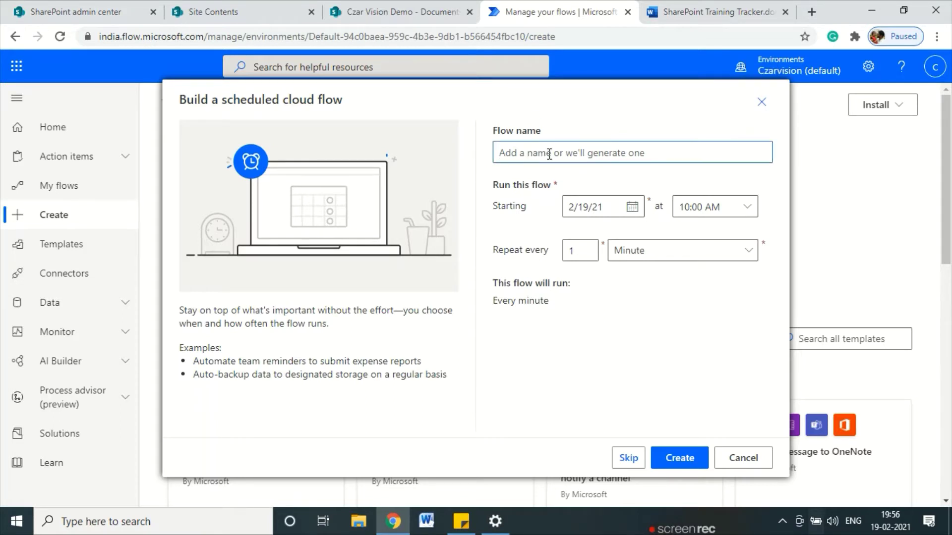
pyautogui.write('Sned')
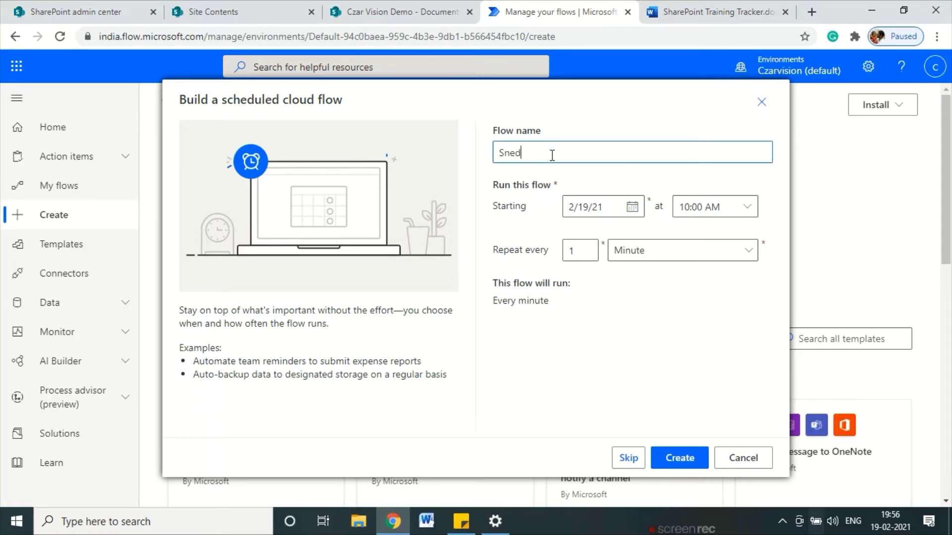
pyautogui.write(' Remi')
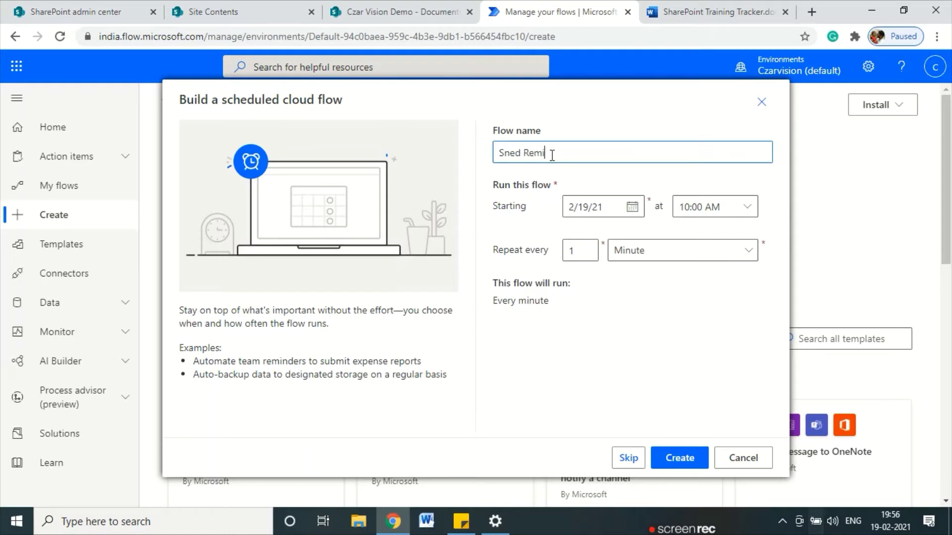
pyautogui.write('nder Email')
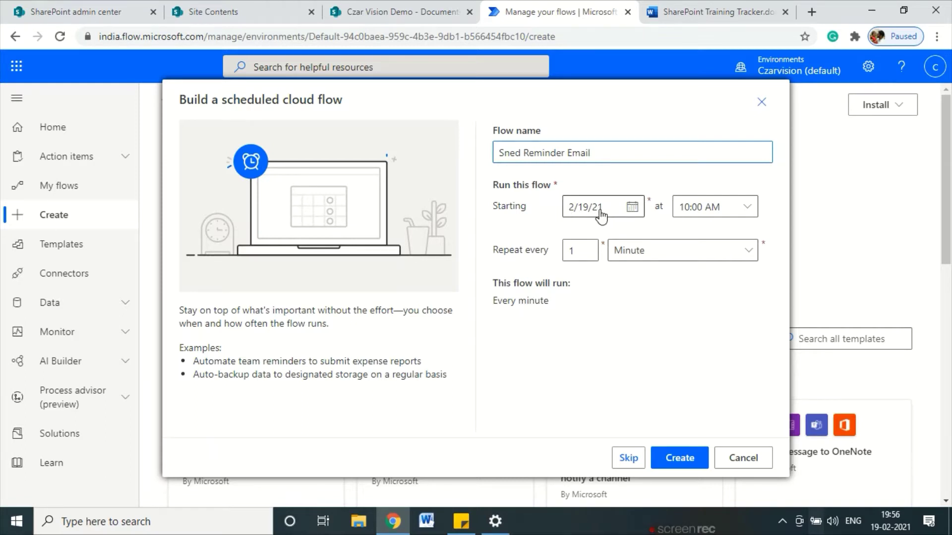
# - Set the flow's start time to 08:00 AM, choose Minute as the repeat unit, and create the flow
pyautogui.click(708, 208)
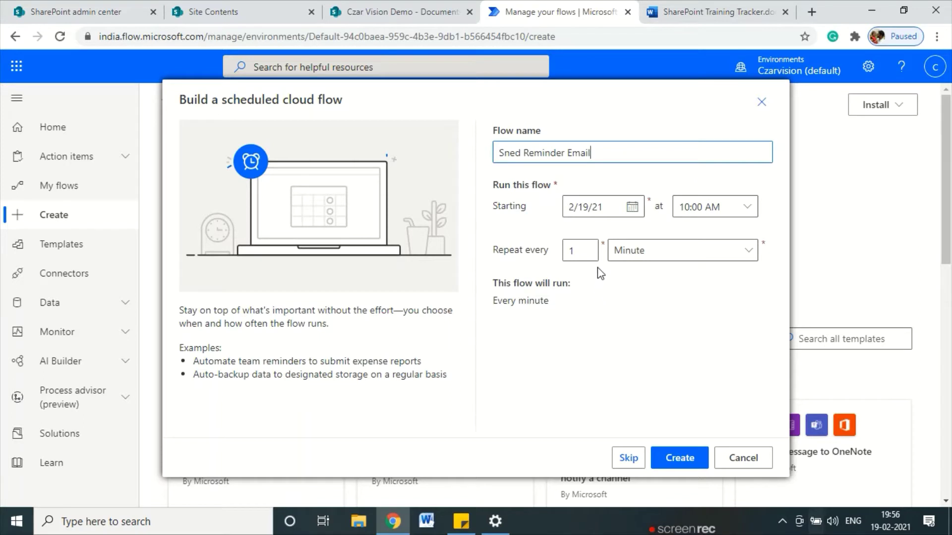
pyautogui.click(753, 213)
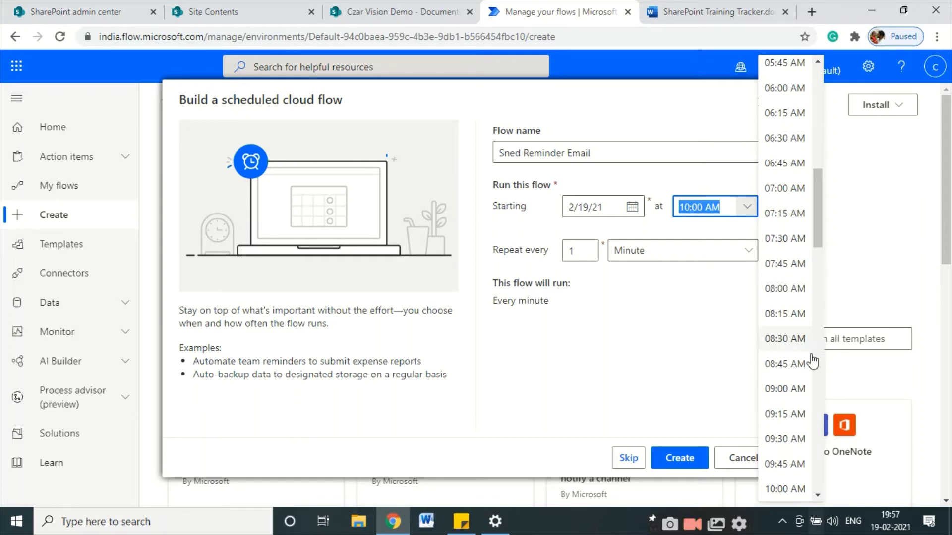
pyautogui.click(788, 297)
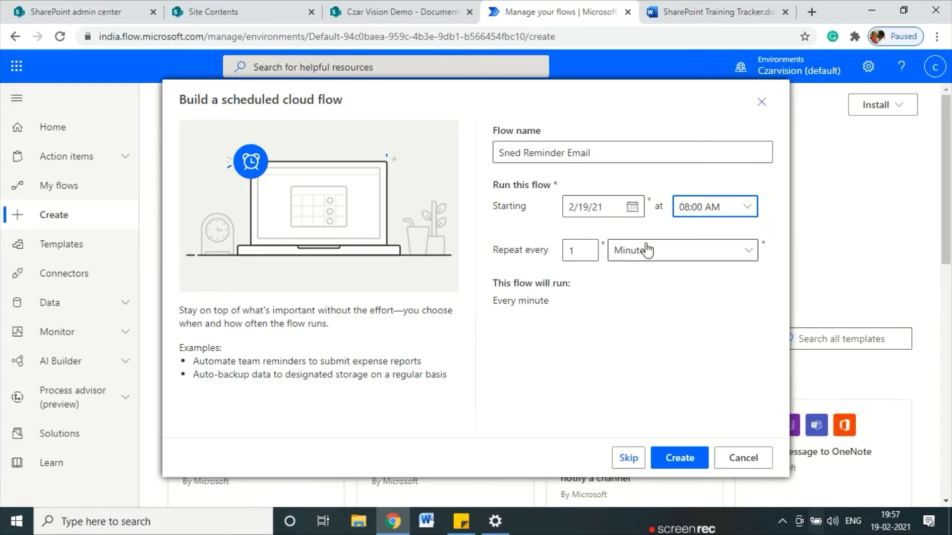
pyautogui.click(664, 262)
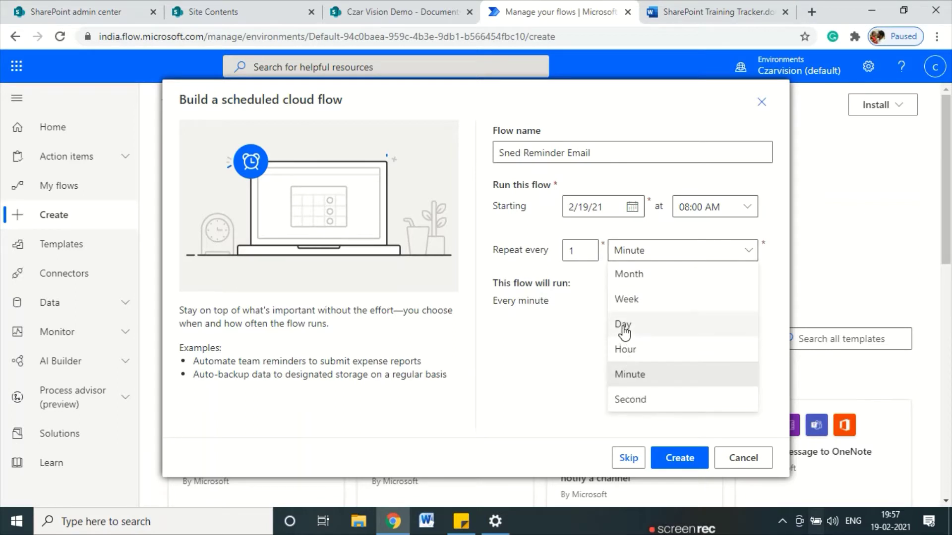
pyautogui.click(629, 374)
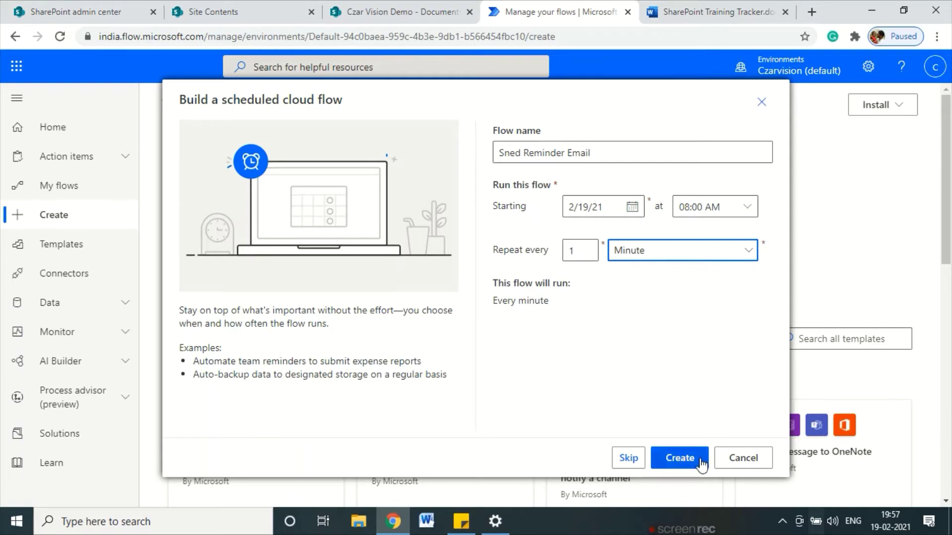
pyautogui.click(674, 462)
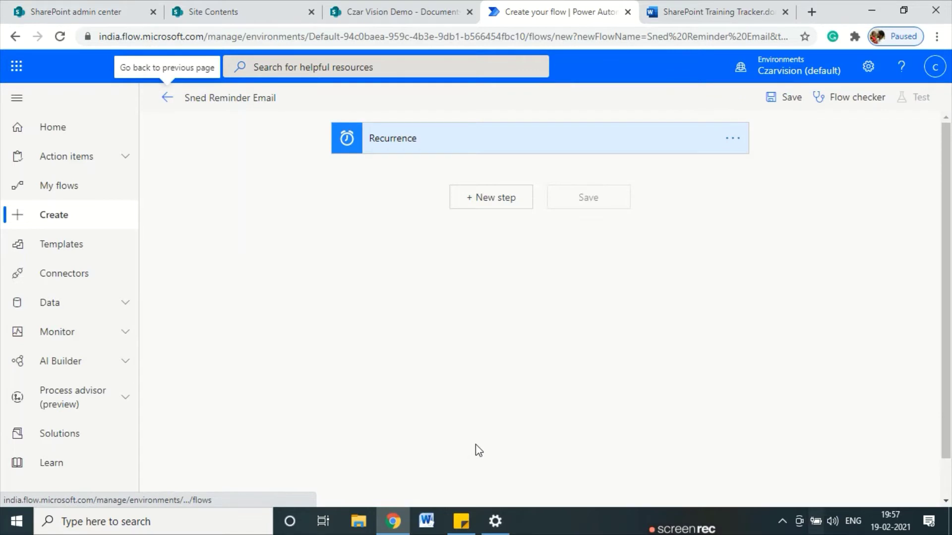
# - Expand the Recurrence trigger with its advanced options and view the available time zones without choosing one
pyautogui.click(425, 137)
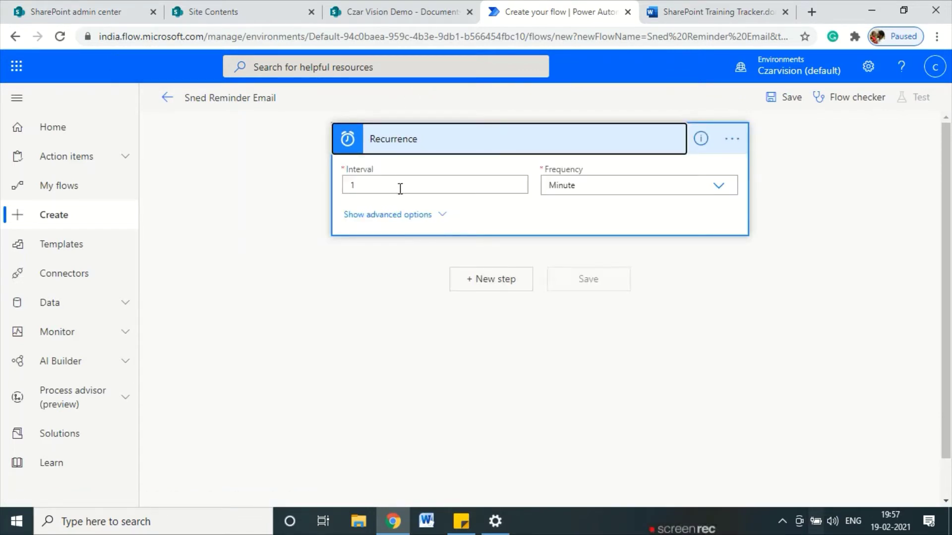
pyautogui.click(442, 217)
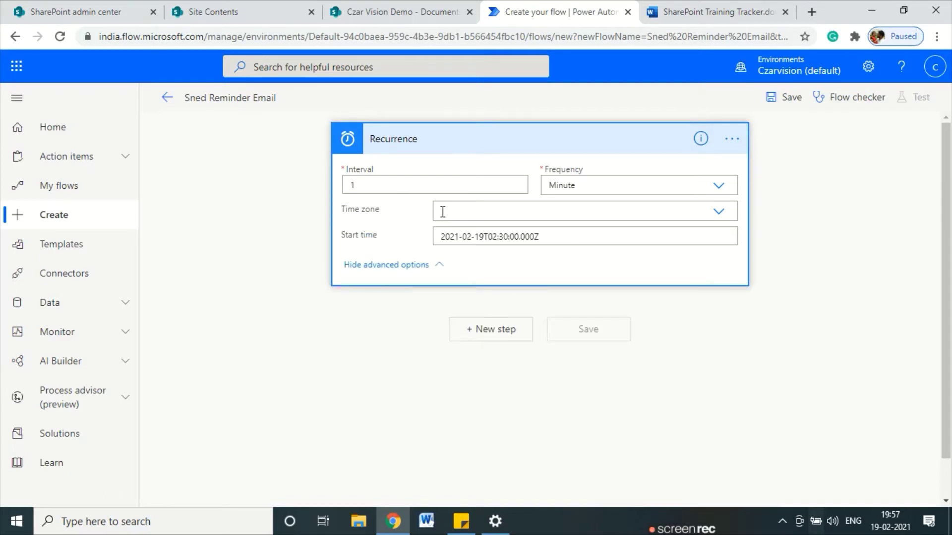
pyautogui.click(720, 214)
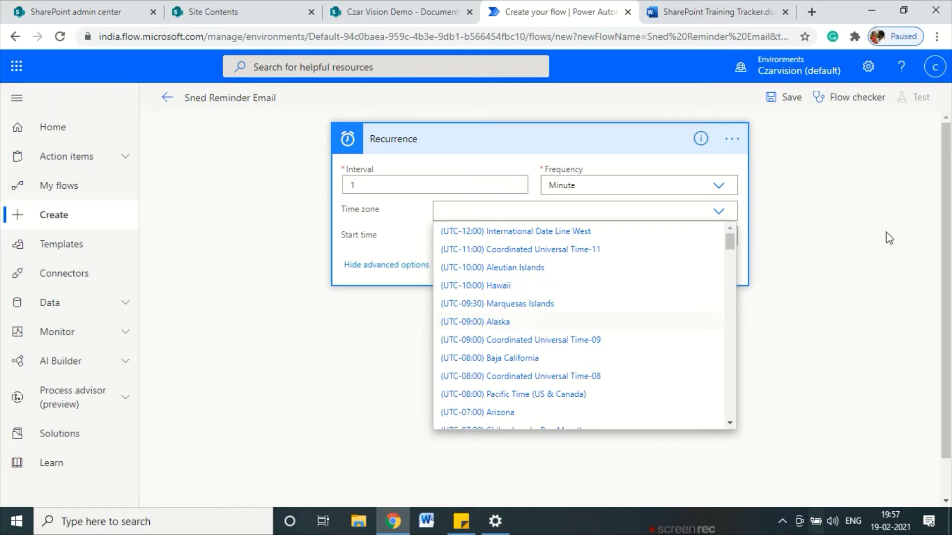
pyautogui.click(335, 367)
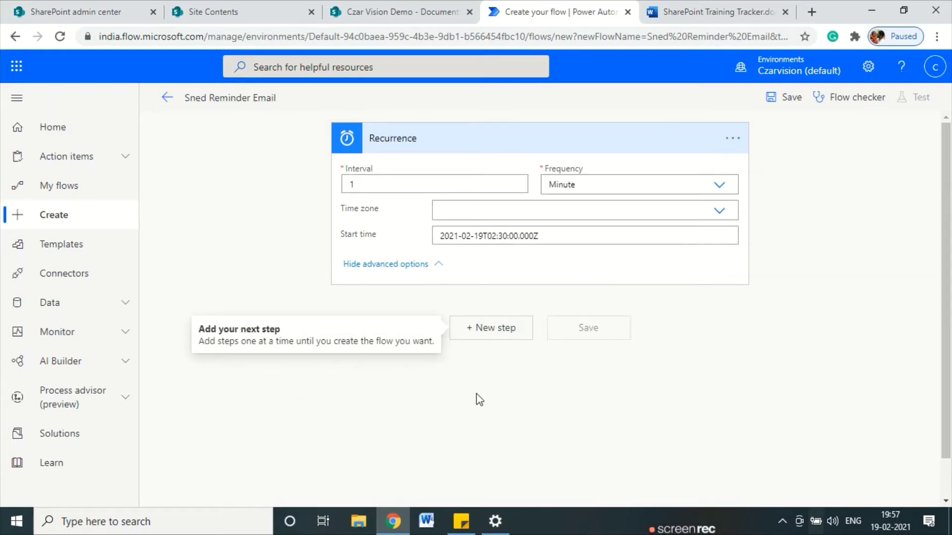
# - Add a new step after the Recurrence trigger using the Office 365 Outlook action Send an email (V2), found by searching "Email"
pyautogui.click(495, 332)
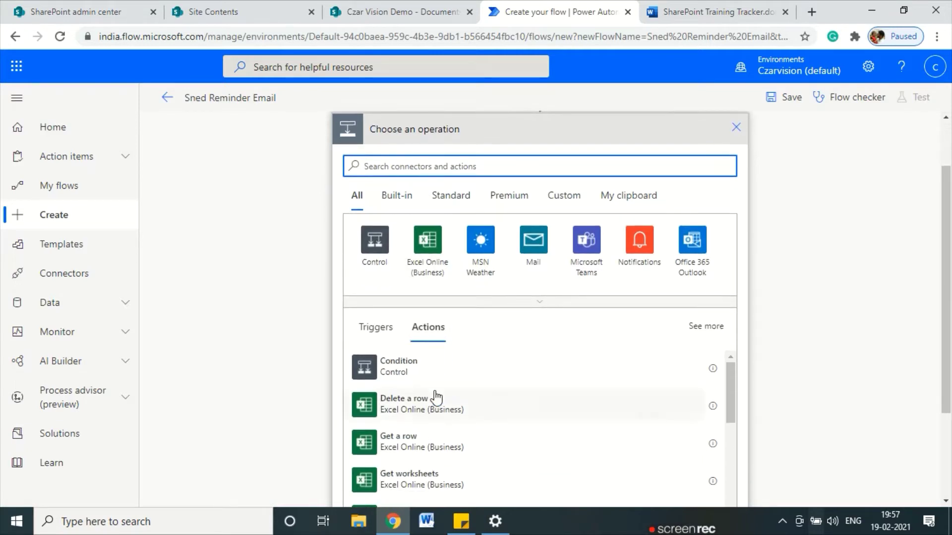
pyautogui.scroll(-2, 435, 400)
pyautogui.scroll(2, 436, 399)
pyautogui.write('Email')
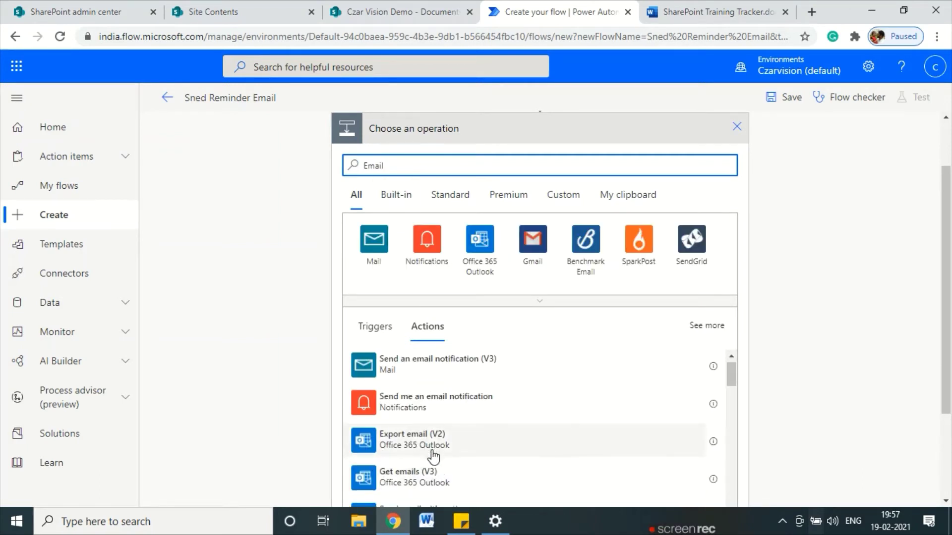
pyautogui.scroll(-2, 433, 455)
pyautogui.scroll(-2, 434, 480)
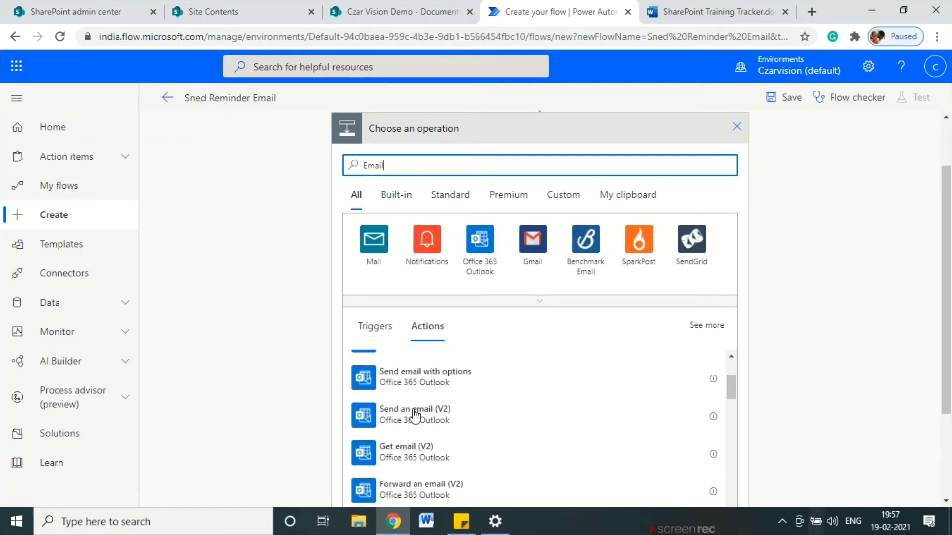
pyautogui.click(396, 417)
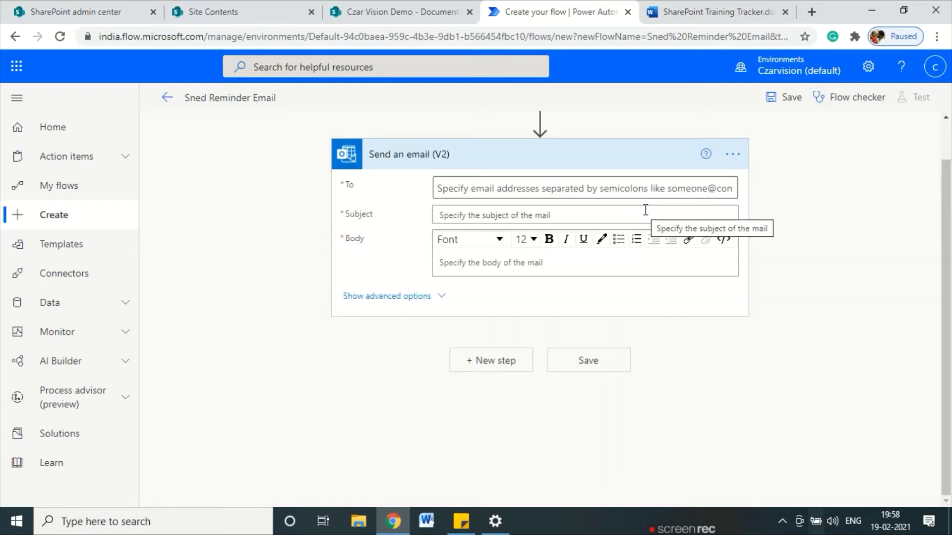
# - Set the email's recipient to the suggested Czarvision admin account and enter the subject "Reminder for Time Sheet"
pyautogui.scroll(1, 575, 319)
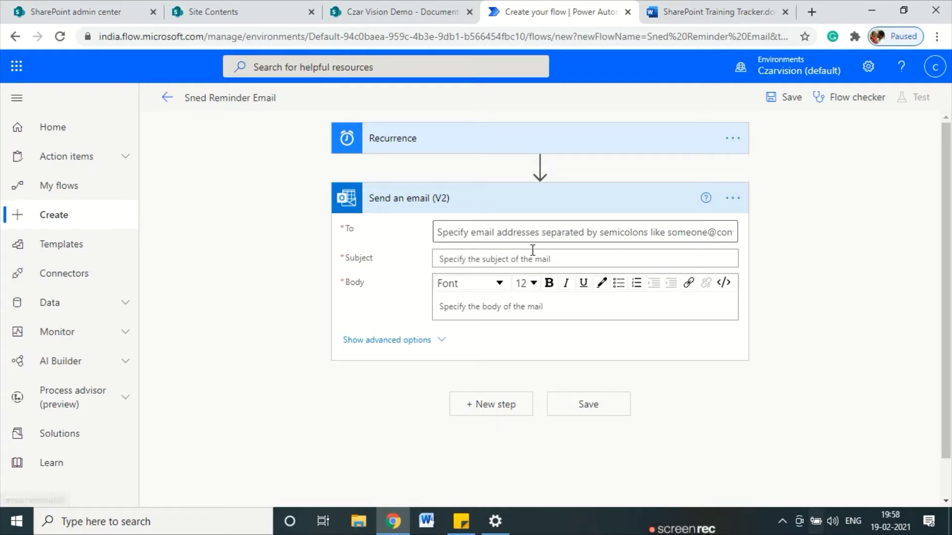
pyautogui.click(496, 228)
pyautogui.write('a')
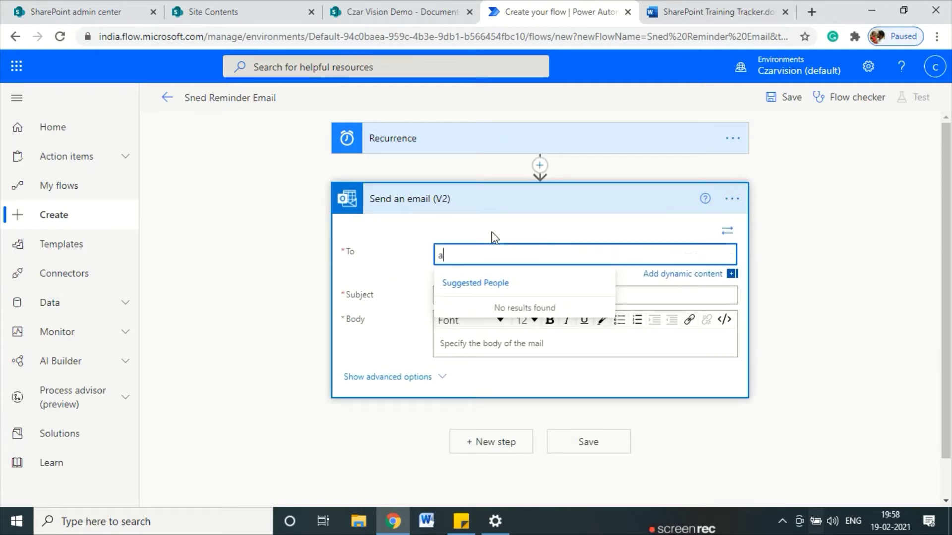
pyautogui.write('dmin')
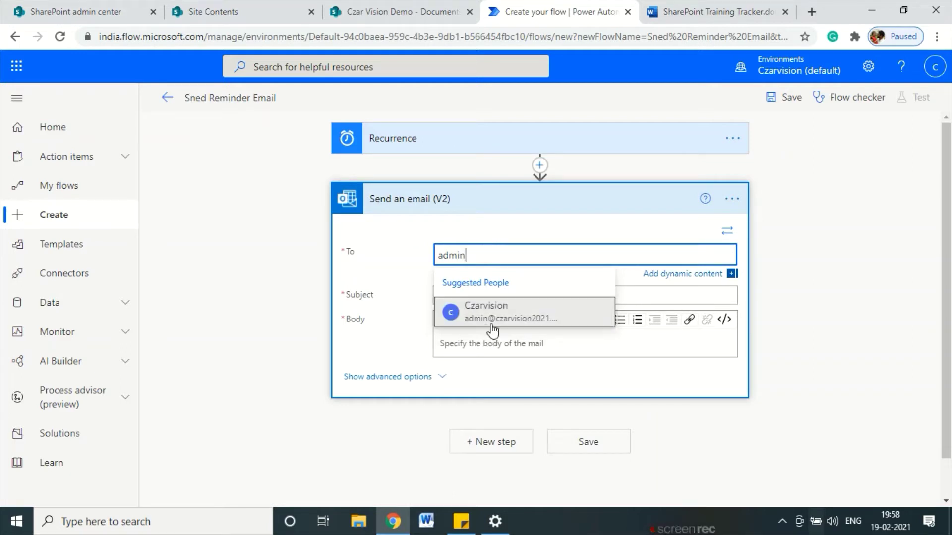
pyautogui.click(505, 320)
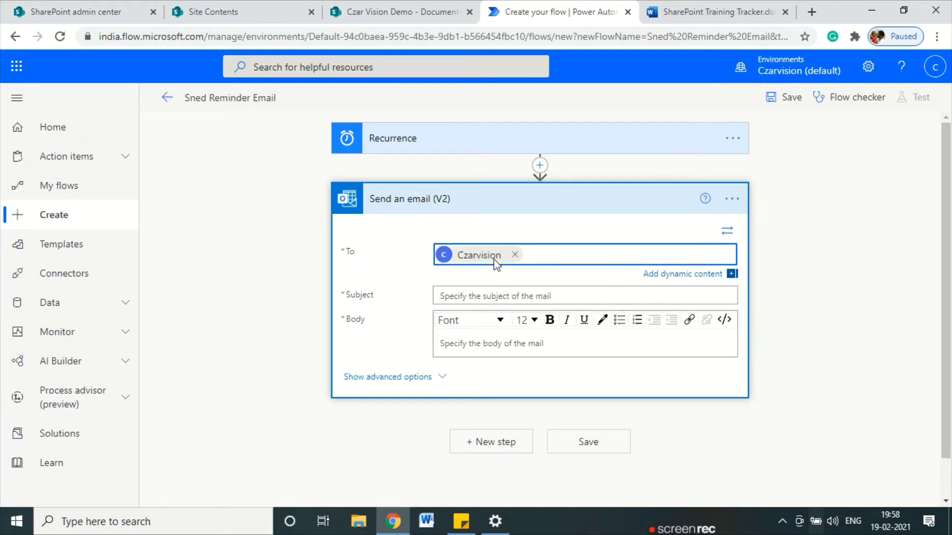
pyautogui.click(461, 296)
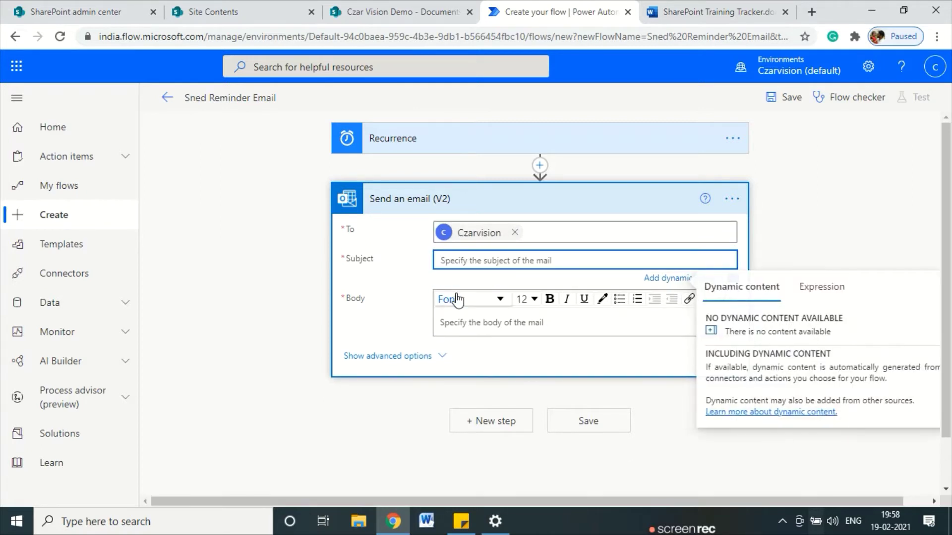
pyautogui.write('Reminder for Time Sheet')
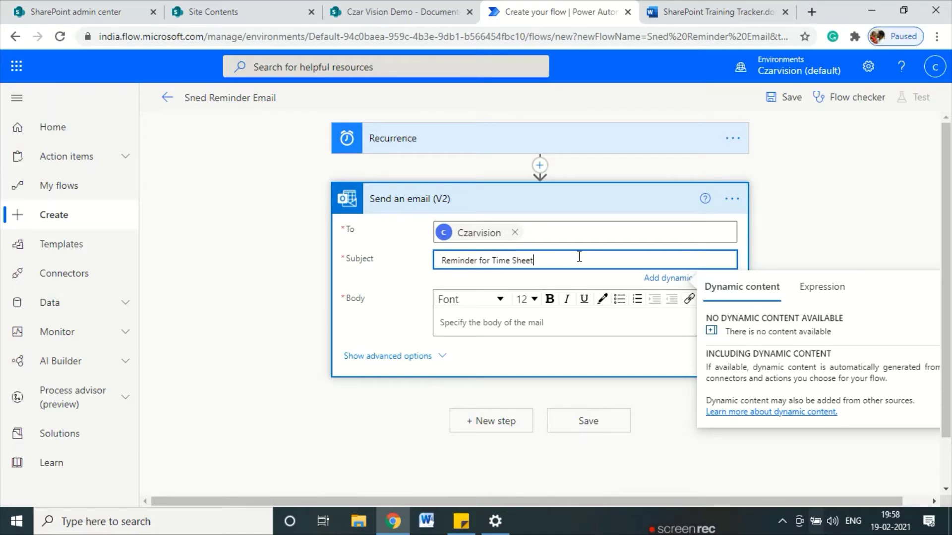
# - Write the email body "Hi, This is reminder for Timesheet. Thanks." on separate lines and save the flow
pyautogui.click(483, 320)
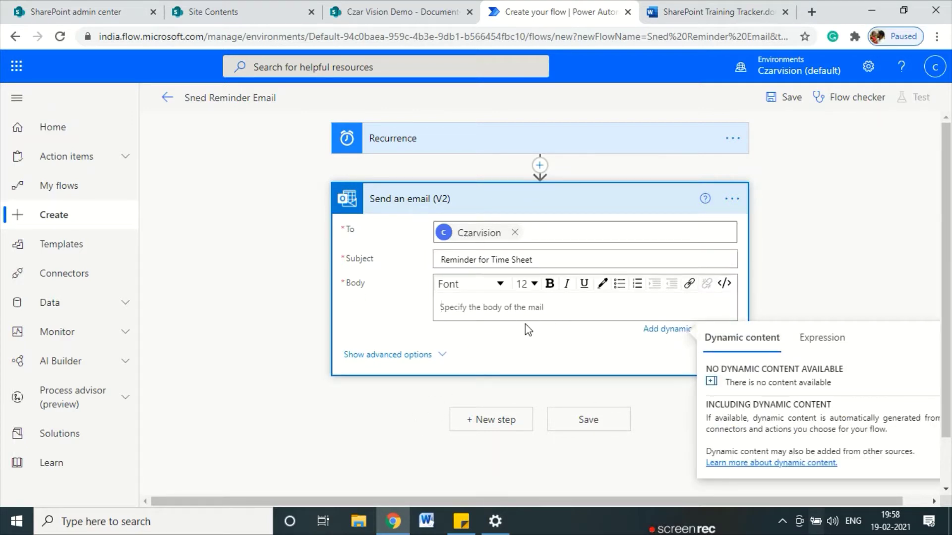
pyautogui.write('HI')
pyautogui.press('BackSpace')
pyautogui.press('BackSpace')
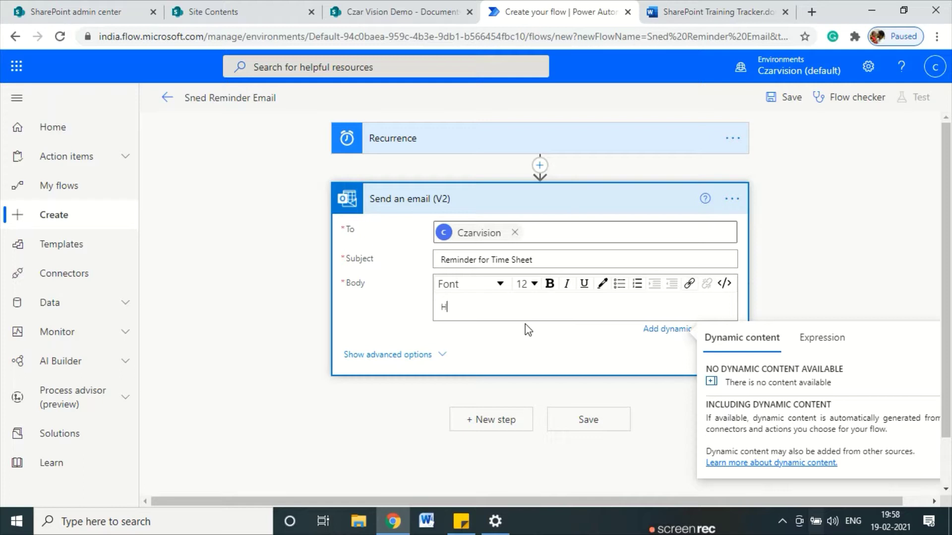
pyautogui.write('i,')
pyautogui.press('Return')
pyautogui.press('Return')
pyautogui.write('This is reminder for Timeshe')
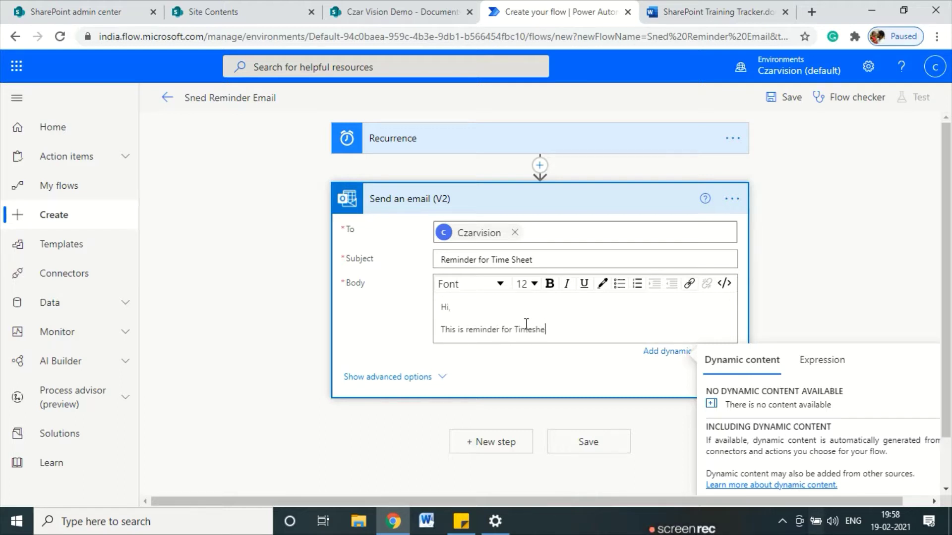
pyautogui.write('.')
pyautogui.press('Return')
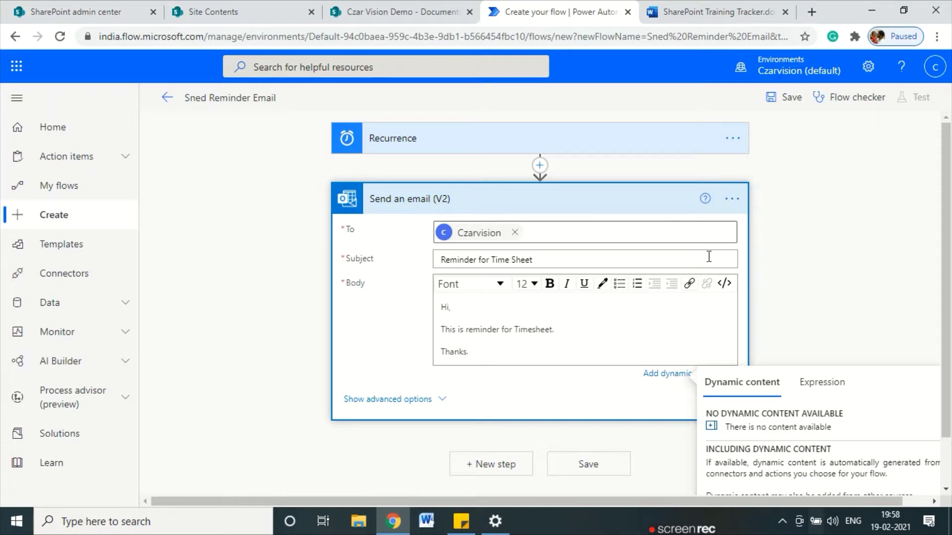
pyautogui.click(786, 97)
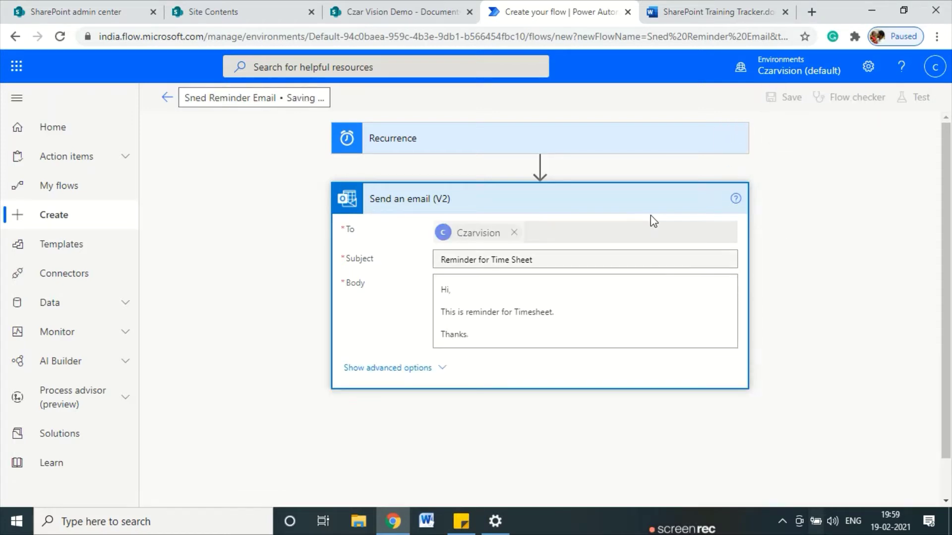
# - Open Outlook in a new browser tab from the Czar Vision Demo site's app launcher and close the SharePoint Training Tracker document
pyautogui.click(423, 10)
pyautogui.click(23, 75)
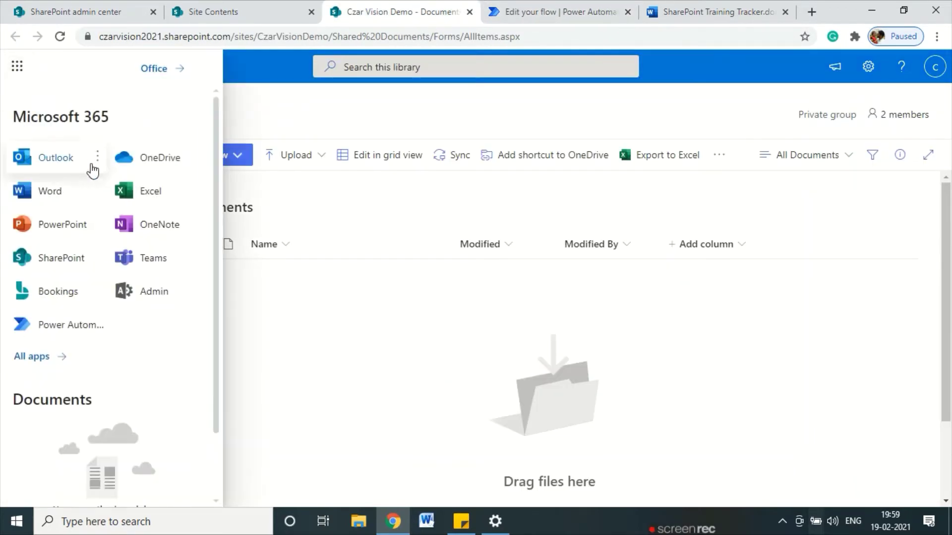
pyautogui.click(97, 156)
pyautogui.click(125, 198)
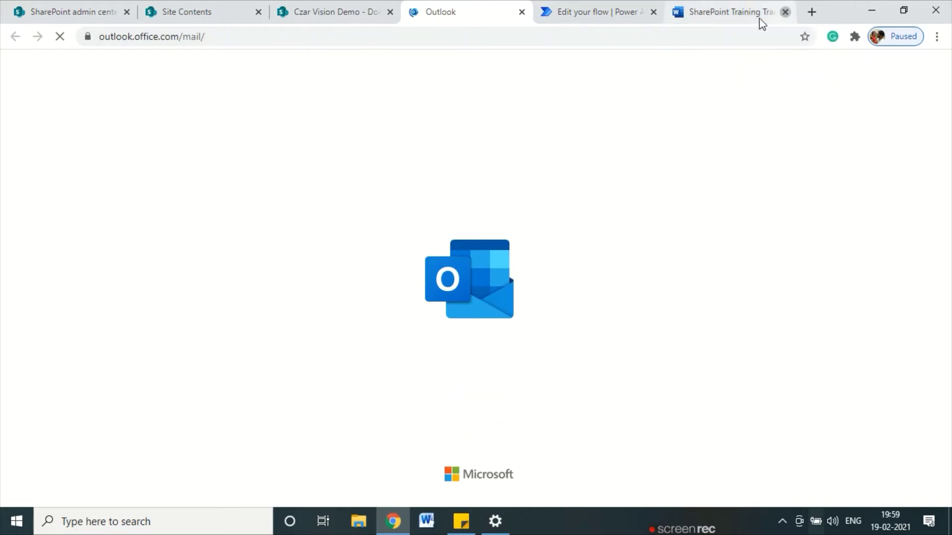
pyautogui.click(784, 12)
# - Return to Power Automate, go to the saved flow's details page, and review its run history, status and turn-off option
pyautogui.click(709, 12)
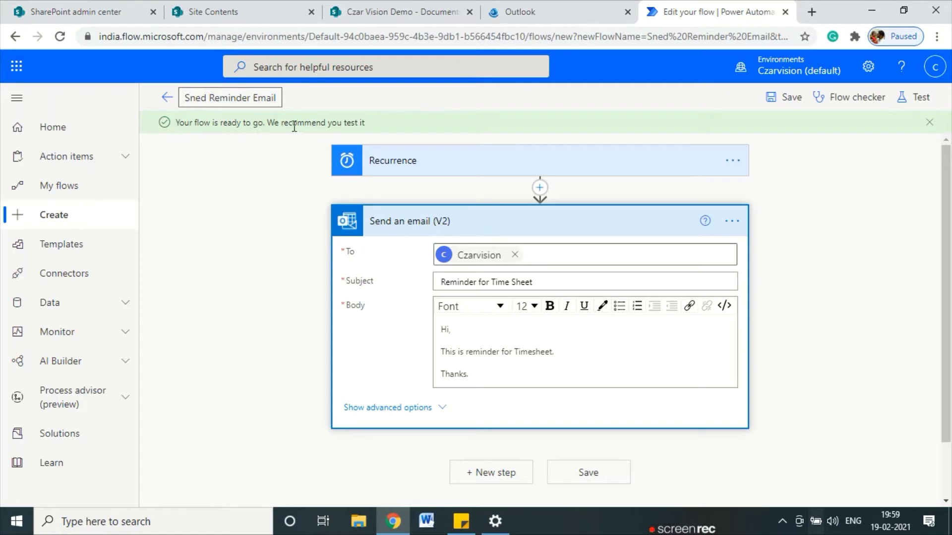
pyautogui.click(168, 99)
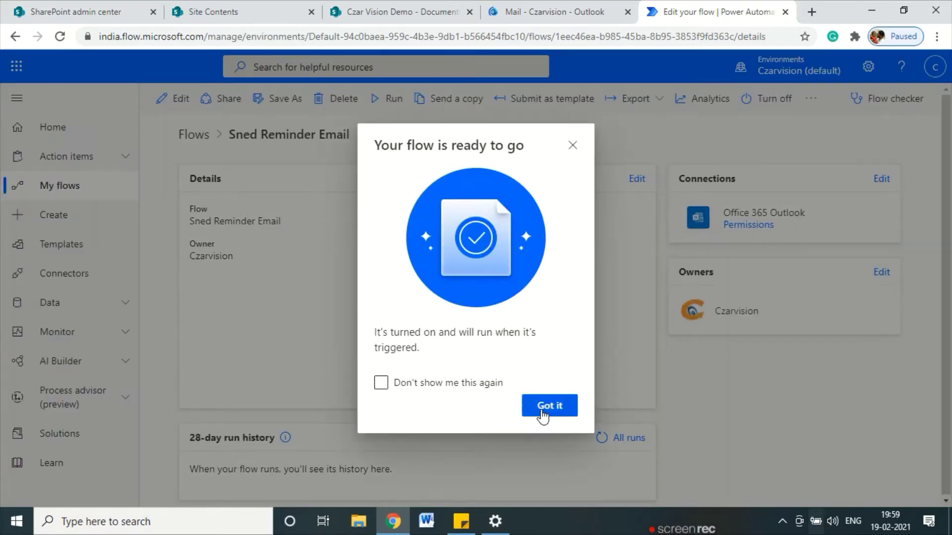
pyautogui.click(543, 409)
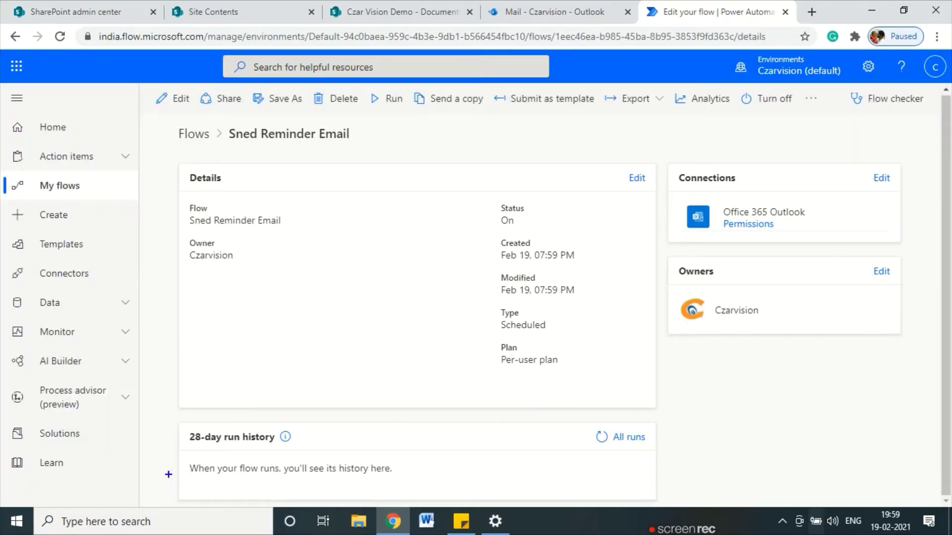
pyautogui.moveTo(143, 463); pyautogui.dragTo(199, 480)
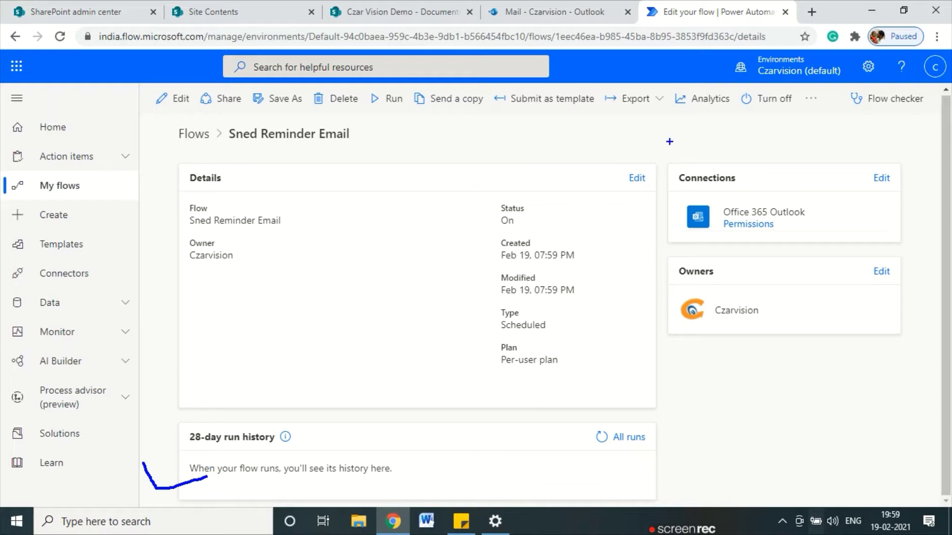
pyautogui.moveTo(539, 208)
pyautogui.mouseDown()
pyautogui.moveTo(498, 194)
pyautogui.moveTo(528, 234)
pyautogui.moveTo(522, 188)
pyautogui.mouseUp()
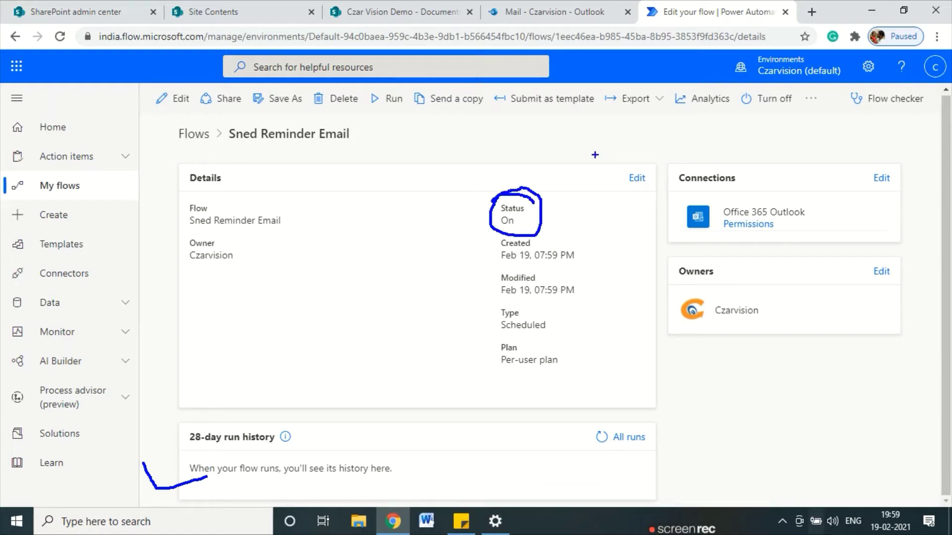
pyautogui.moveTo(778, 113); pyautogui.dragTo(779, 158)
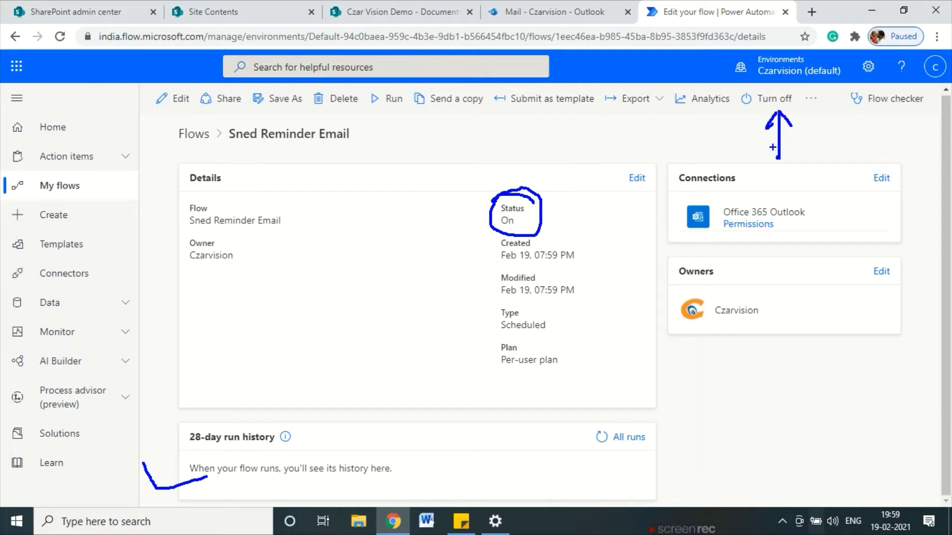
# - Check the Outlook inbox for the reminder email and switch back to the flow in Power Automate
pyautogui.click(555, 11)
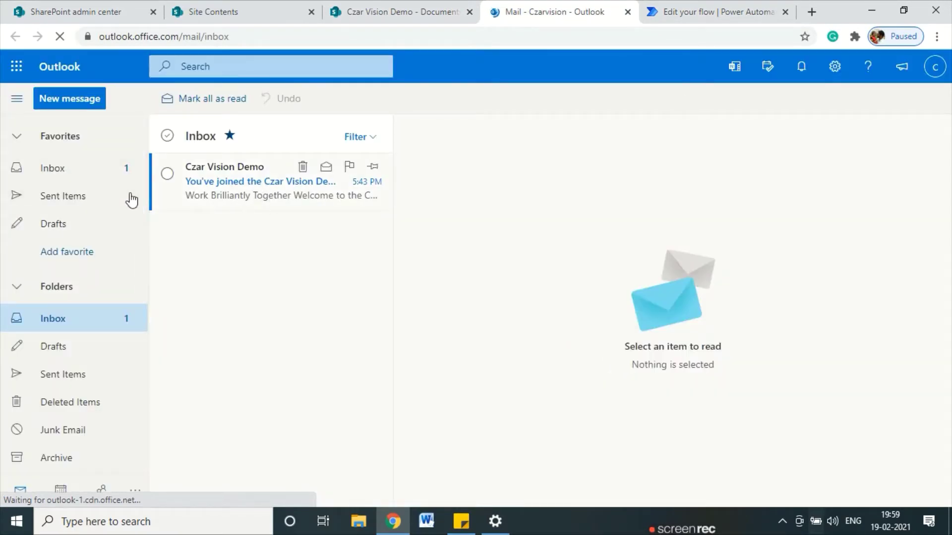
pyautogui.click(72, 179)
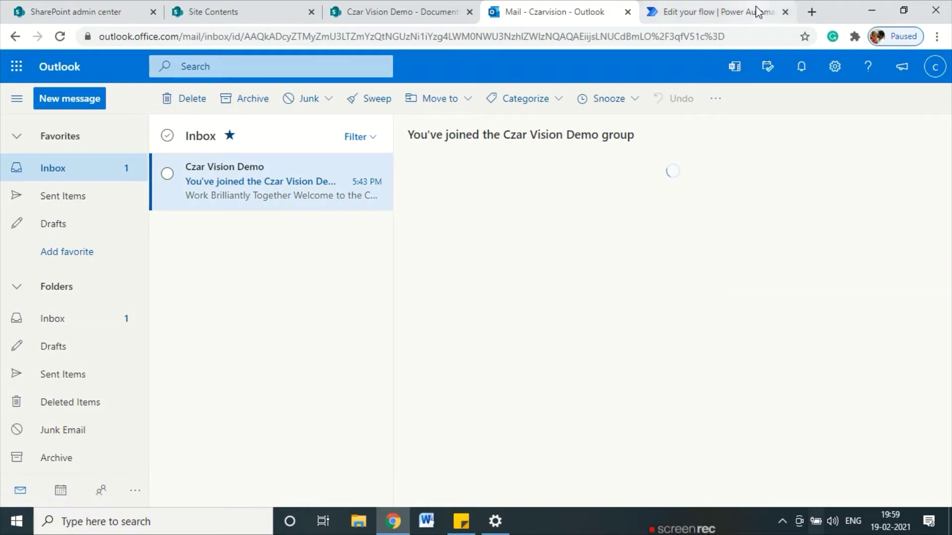
pyautogui.click(725, 6)
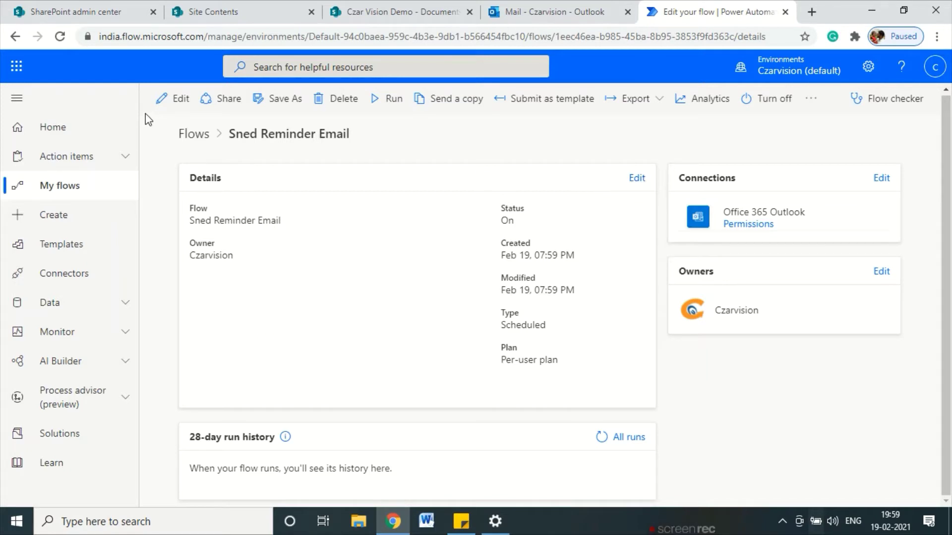
# - Open the flow for editing and view the Recurrence trigger's settings, including its advanced options
pyautogui.click(163, 100)
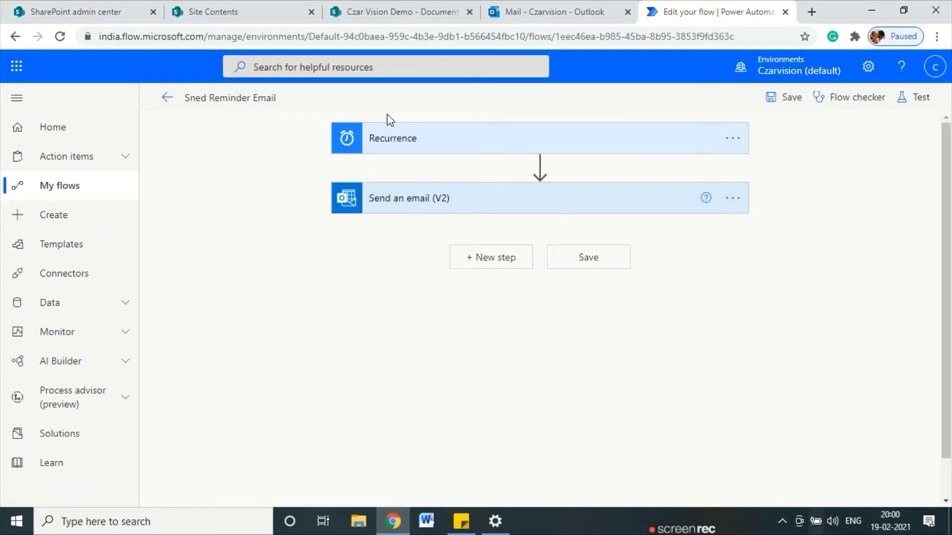
pyautogui.click(433, 146)
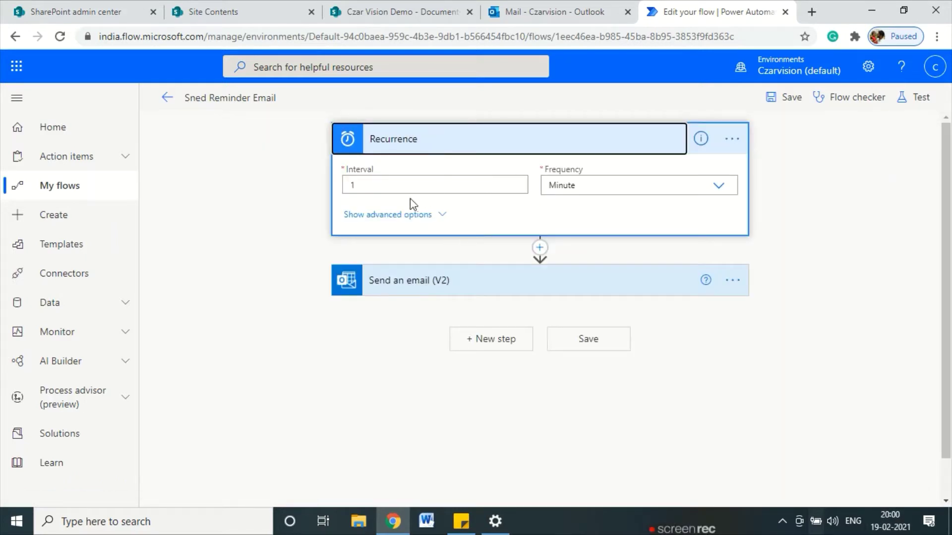
pyautogui.click(414, 214)
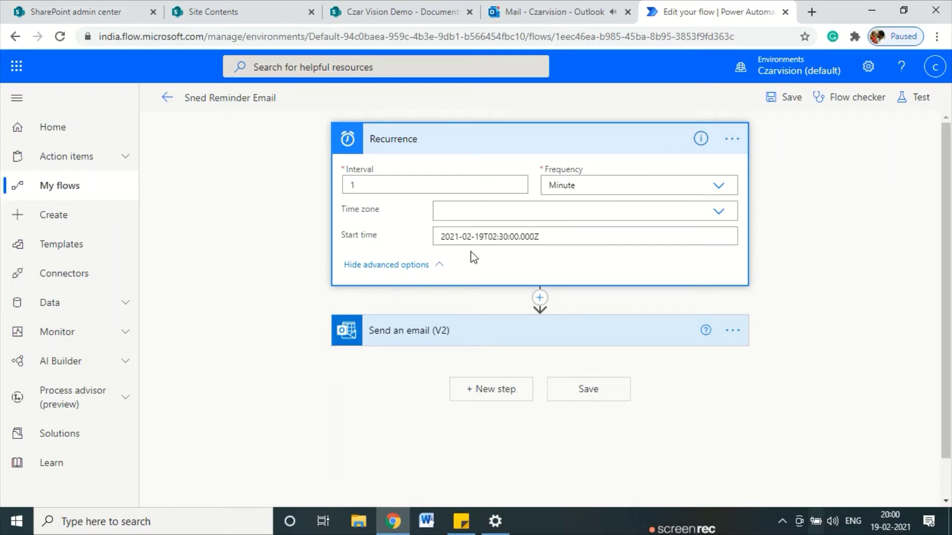
# - Switch to Outlook, dismiss the introduction, and examine the "Reminder for Time Sheet" email's received time and body
pyautogui.click(545, 11)
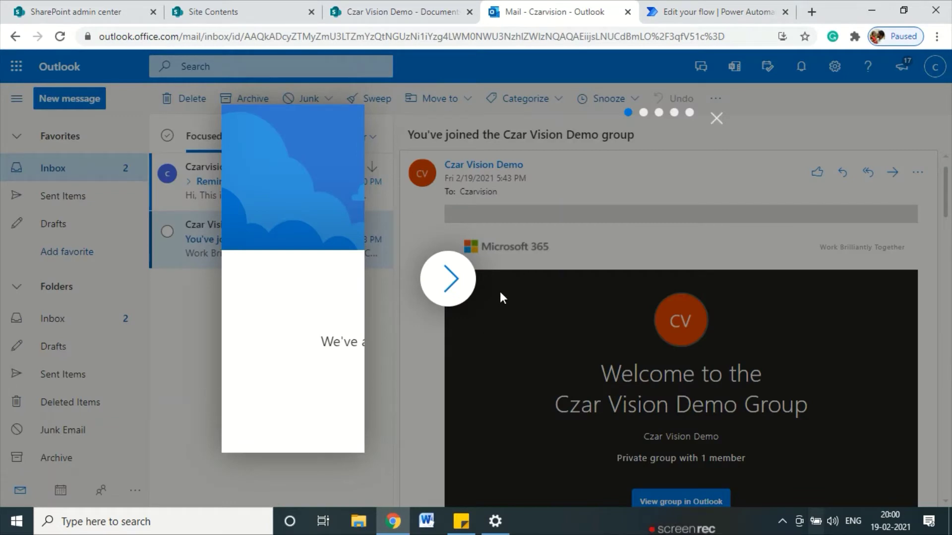
pyautogui.click(716, 118)
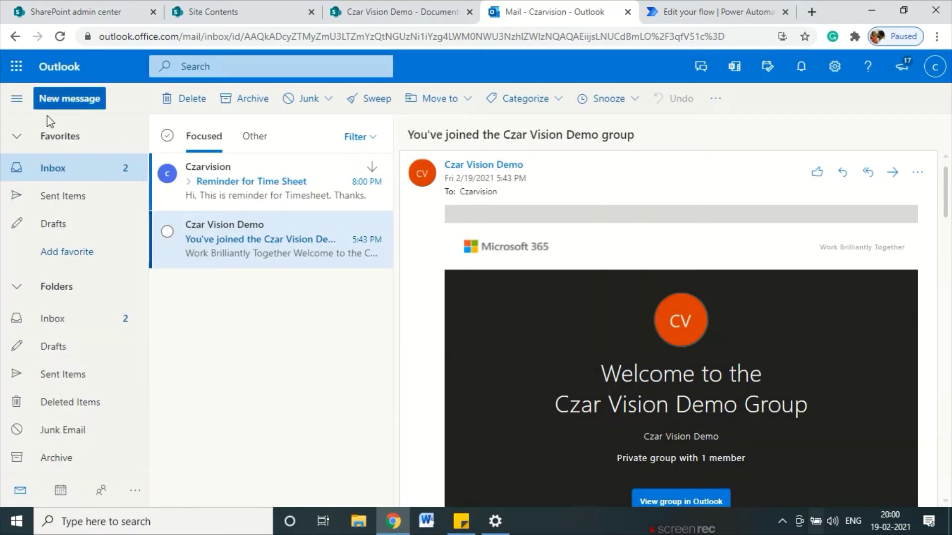
pyautogui.click(259, 194)
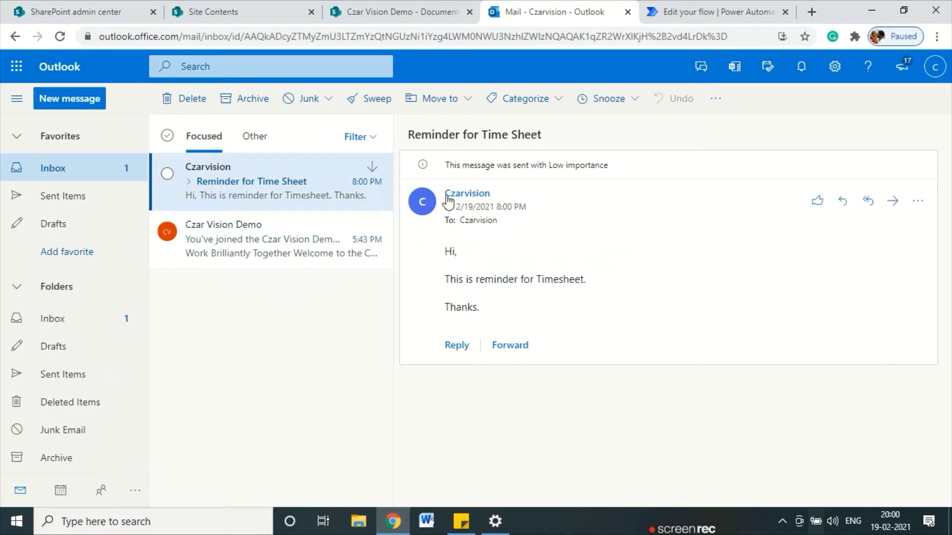
pyautogui.moveTo(539, 209); pyautogui.dragTo(500, 208)
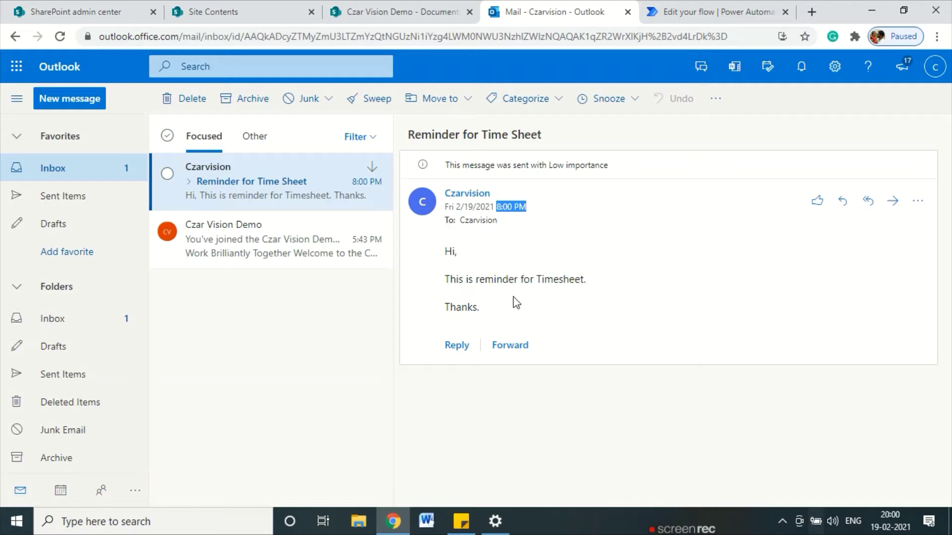
pyautogui.moveTo(547, 250)
pyautogui.mouseDown()
pyautogui.moveTo(416, 277)
pyautogui.moveTo(657, 272)
pyautogui.moveTo(510, 251)
pyautogui.mouseUp()
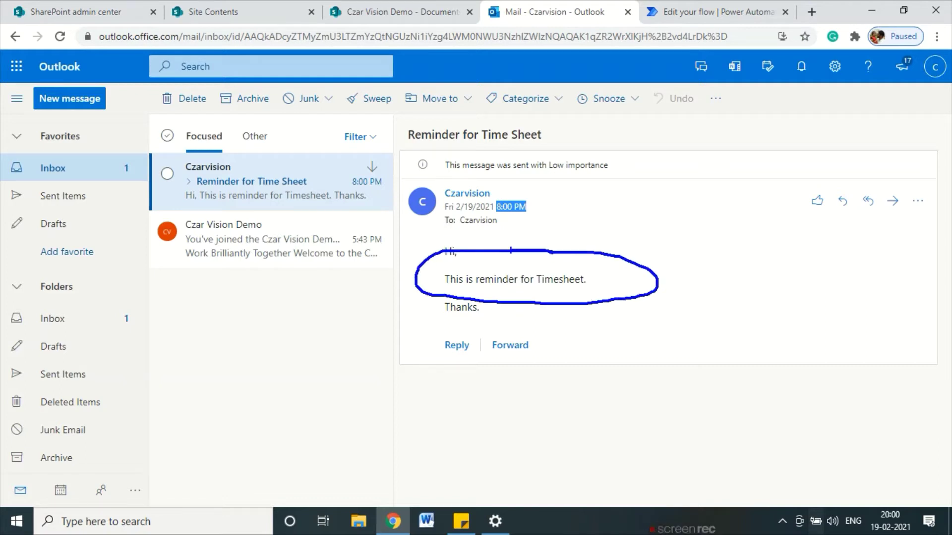
# - Go back to the flow's details page in Power Automate and examine the latest run's start time and status
pyautogui.click(716, 11)
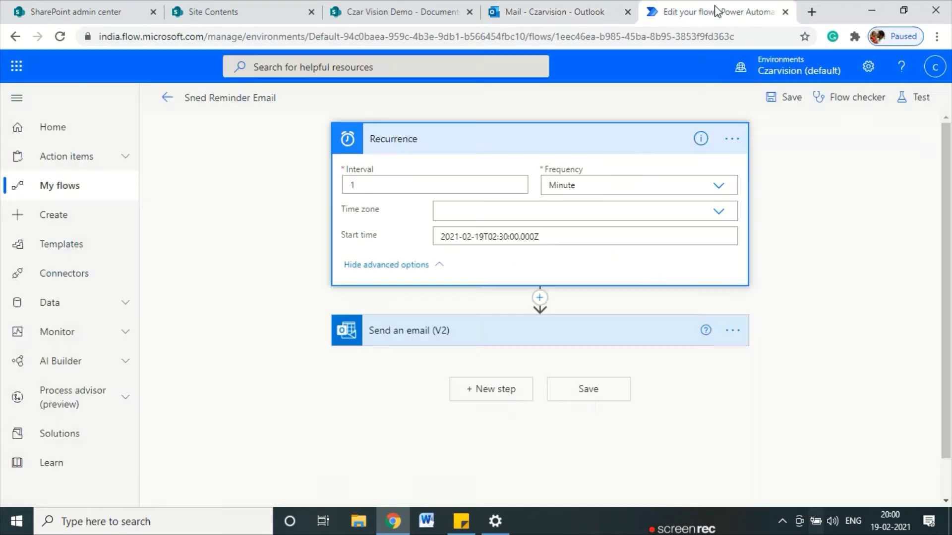
pyautogui.click(167, 98)
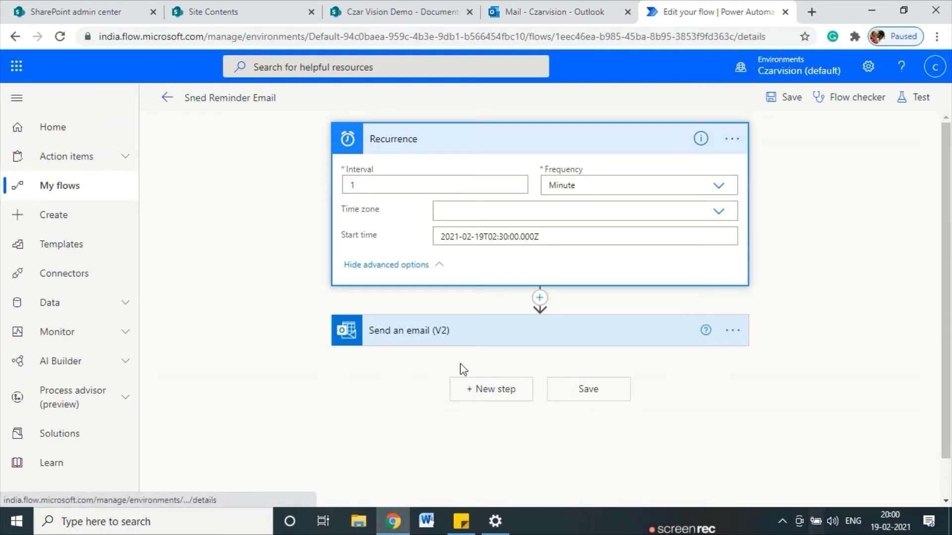
pyautogui.scroll(-1, 368, 378)
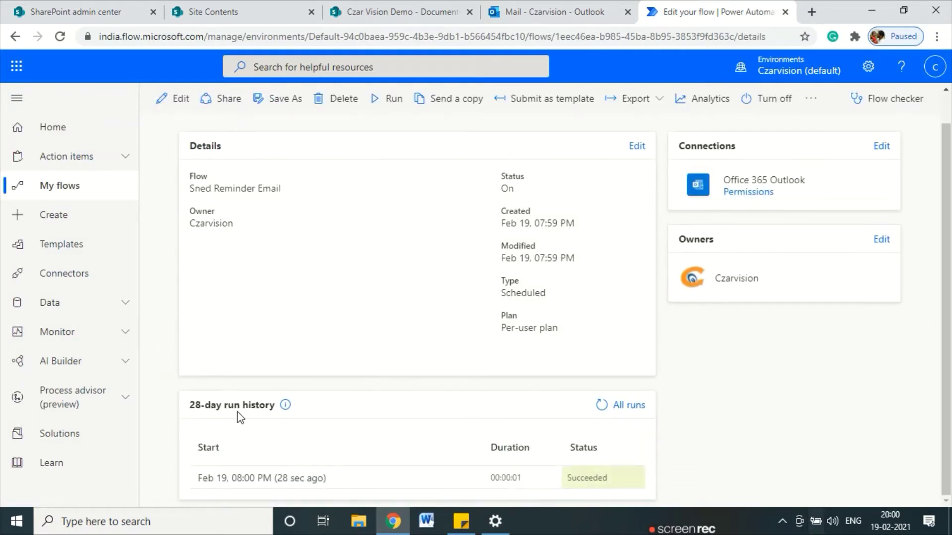
pyautogui.moveTo(351, 468)
pyautogui.mouseDown()
pyautogui.moveTo(189, 465)
pyautogui.moveTo(337, 487)
pyautogui.moveTo(315, 468)
pyautogui.mouseUp()
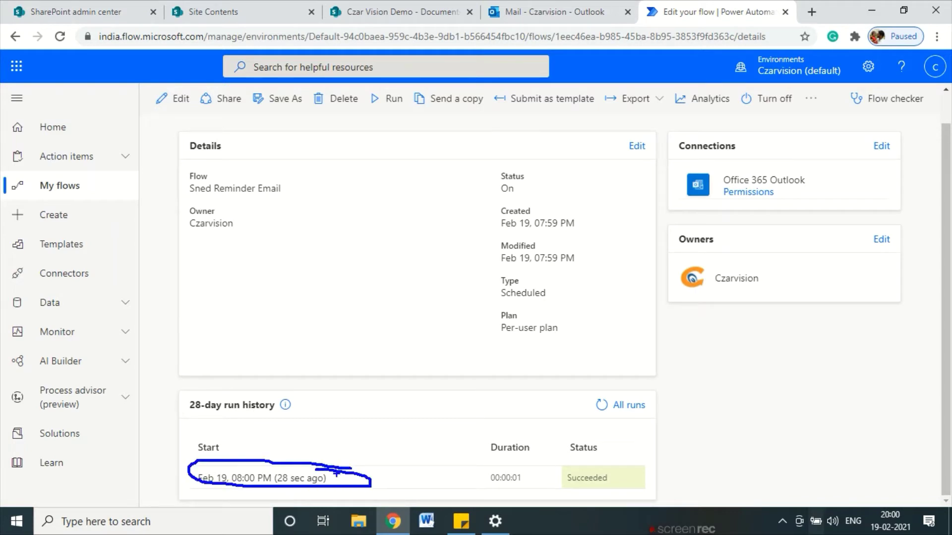
pyautogui.moveTo(619, 463)
pyautogui.mouseDown()
pyautogui.moveTo(540, 475)
pyautogui.moveTo(588, 467)
pyautogui.mouseUp()
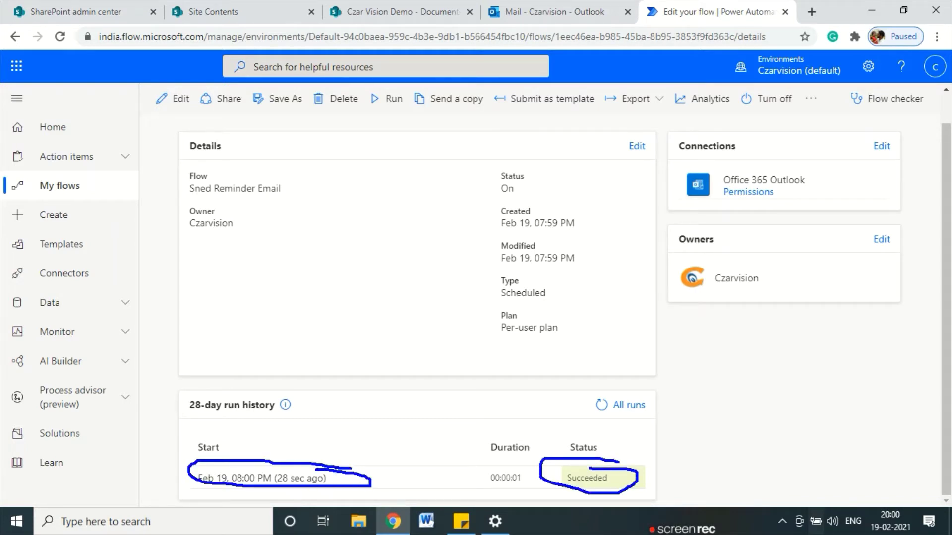
# - Open the flow's Feb 19, 08:00 PM run and examine the Recurrence trigger's frequency, interval and start time
pyautogui.press('Escape')
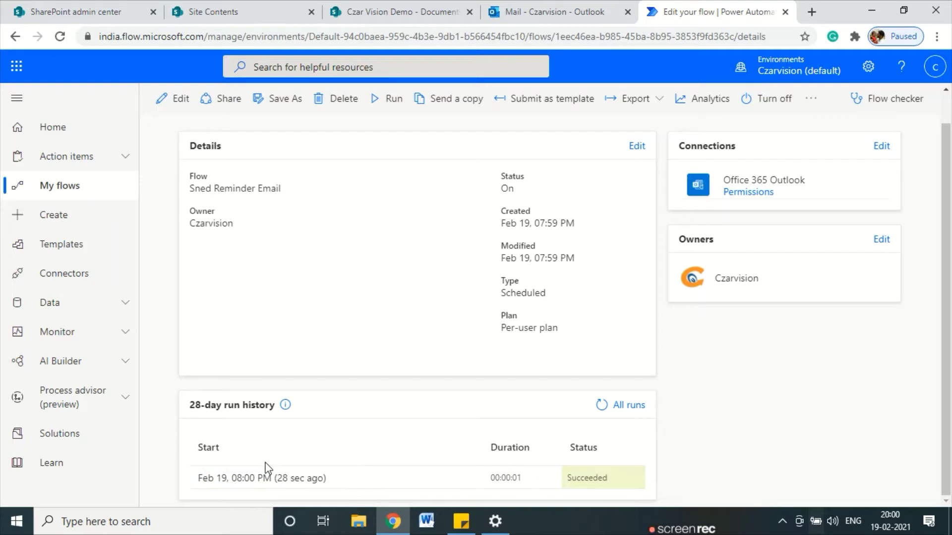
pyautogui.click(264, 476)
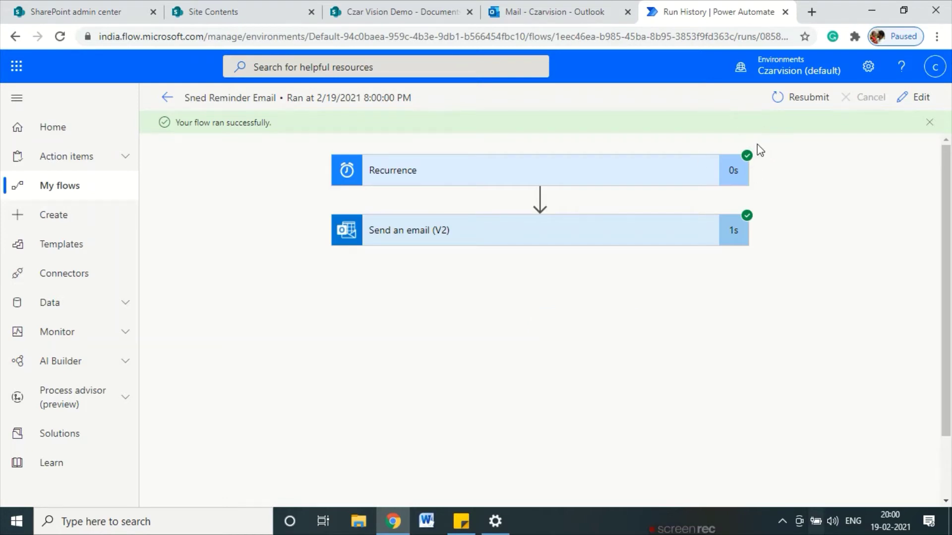
pyautogui.click(479, 173)
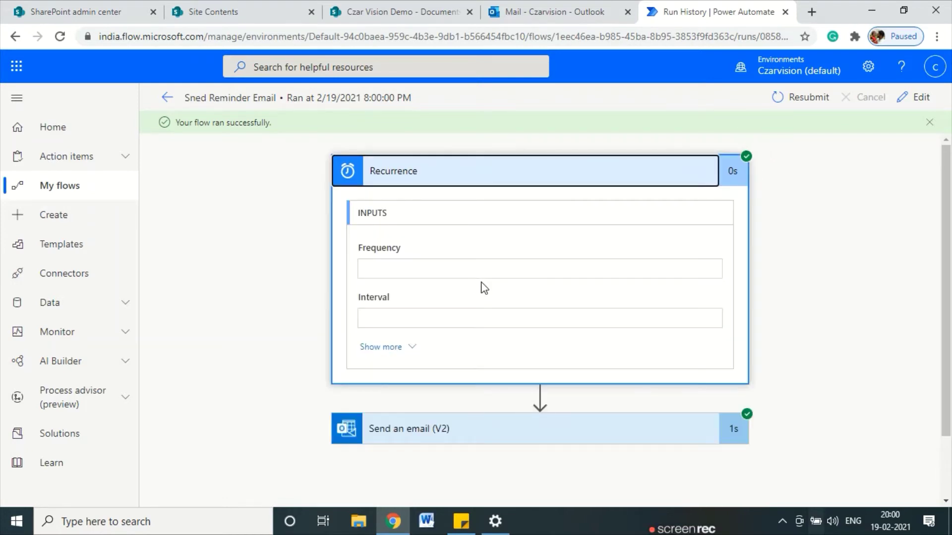
pyautogui.click(403, 346)
pyautogui.scroll(-2, 420, 322)
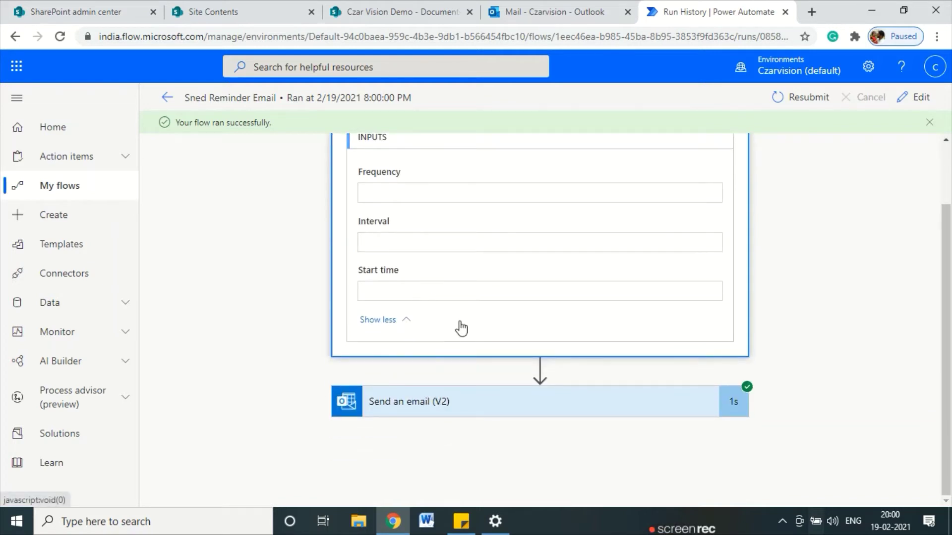
pyautogui.scroll(2, 466, 408)
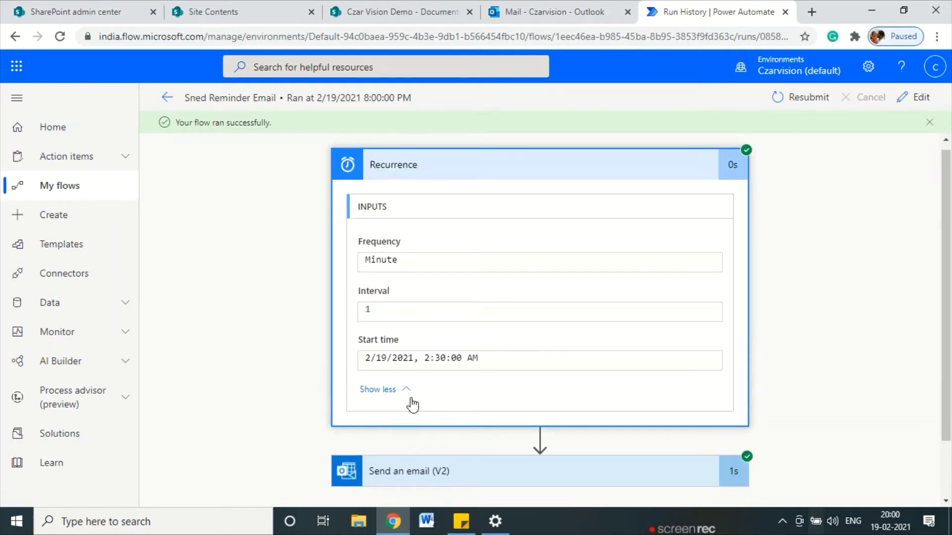
pyautogui.moveTo(548, 352)
pyautogui.mouseDown()
pyautogui.moveTo(396, 337)
pyautogui.moveTo(374, 367)
pyautogui.moveTo(520, 354)
pyautogui.moveTo(483, 335)
pyautogui.moveTo(354, 347)
pyautogui.moveTo(414, 379)
pyautogui.moveTo(490, 368)
pyautogui.mouseUp()
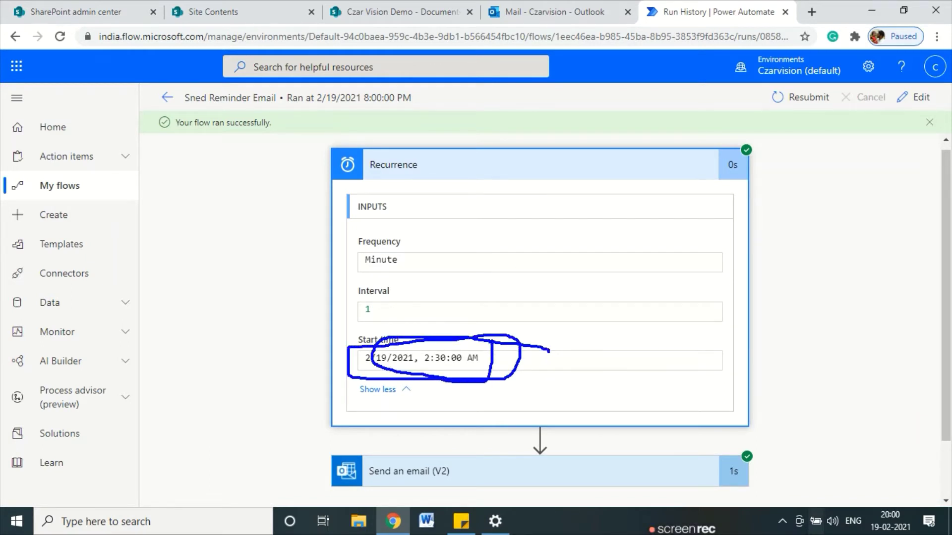
pyautogui.scroll(-2, 451, 467)
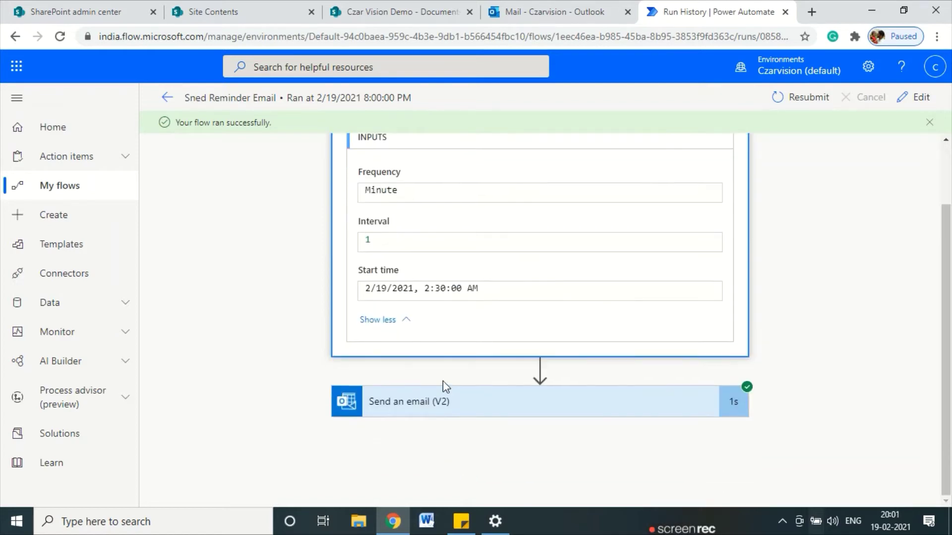
# - Examine the Send an email (V2) action's inputs in the run, and check the Outlook inbox for another reminder email
pyautogui.click(444, 400)
pyautogui.scroll(-5, 448, 411)
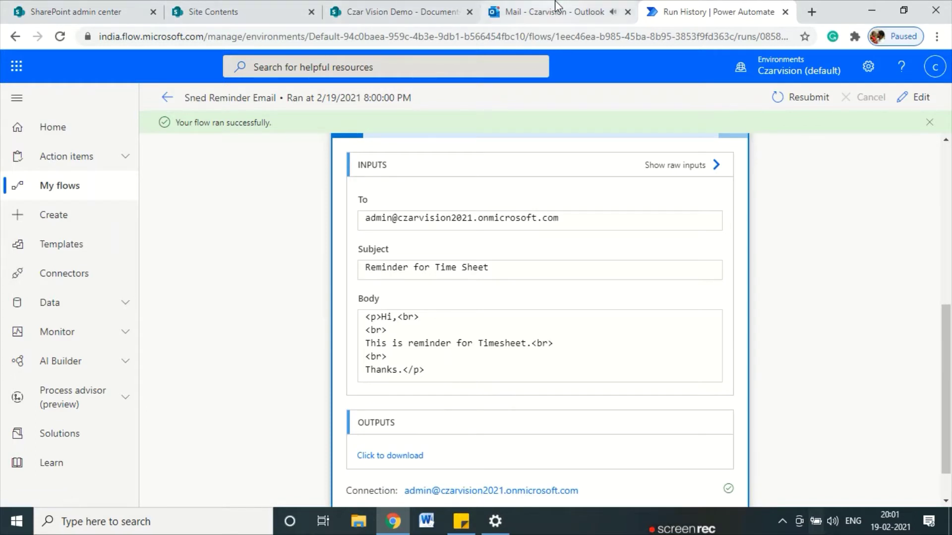
pyautogui.click(545, 11)
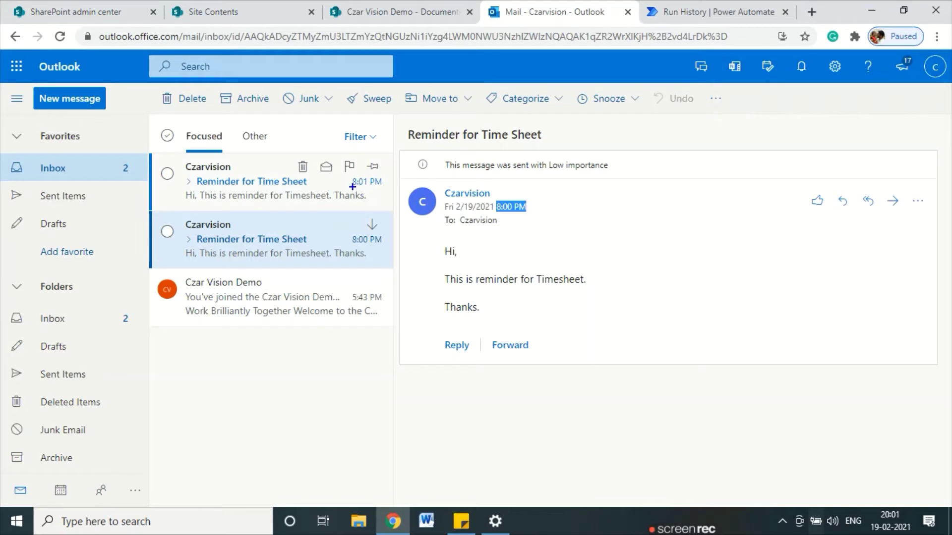
pyautogui.moveTo(352, 187)
pyautogui.mouseDown()
pyautogui.moveTo(354, 168)
pyautogui.moveTo(378, 197)
pyautogui.moveTo(396, 254)
pyautogui.moveTo(328, 226)
pyautogui.mouseUp()
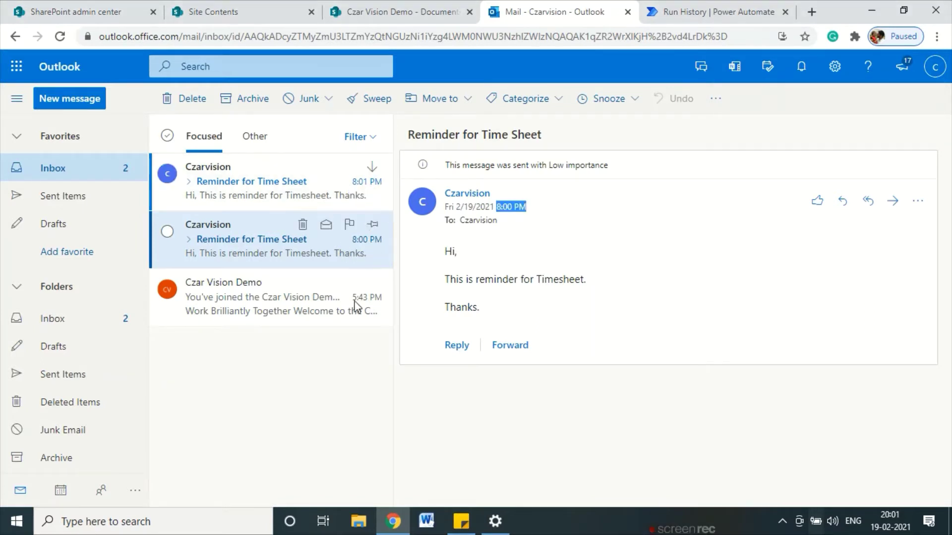
# - Switch back to the run in Power Automate, review the email action's inputs and outputs, and collapse its details
pyautogui.click(699, 17)
pyautogui.scroll(-1, 475, 360)
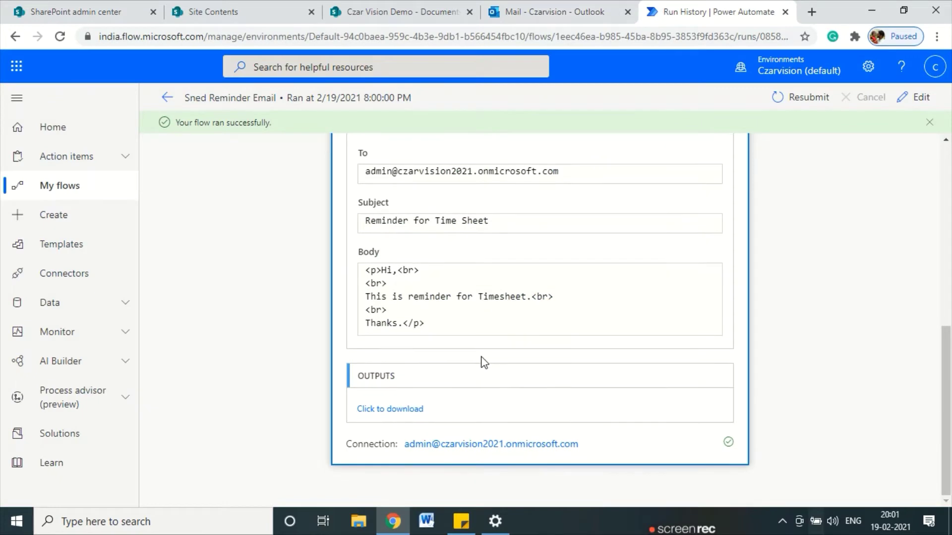
pyautogui.scroll(2, 484, 363)
pyautogui.scroll(-2, 486, 356)
pyautogui.scroll(3, 411, 411)
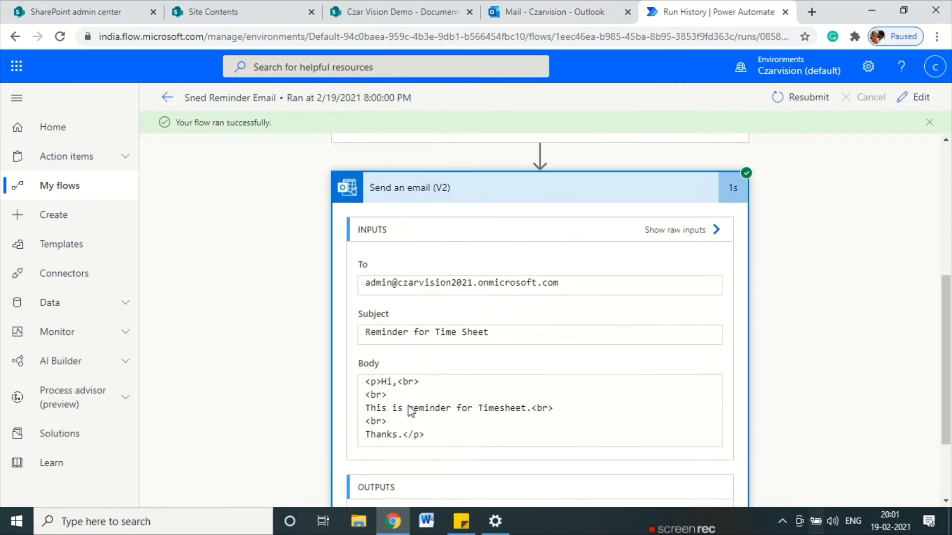
pyautogui.click(650, 213)
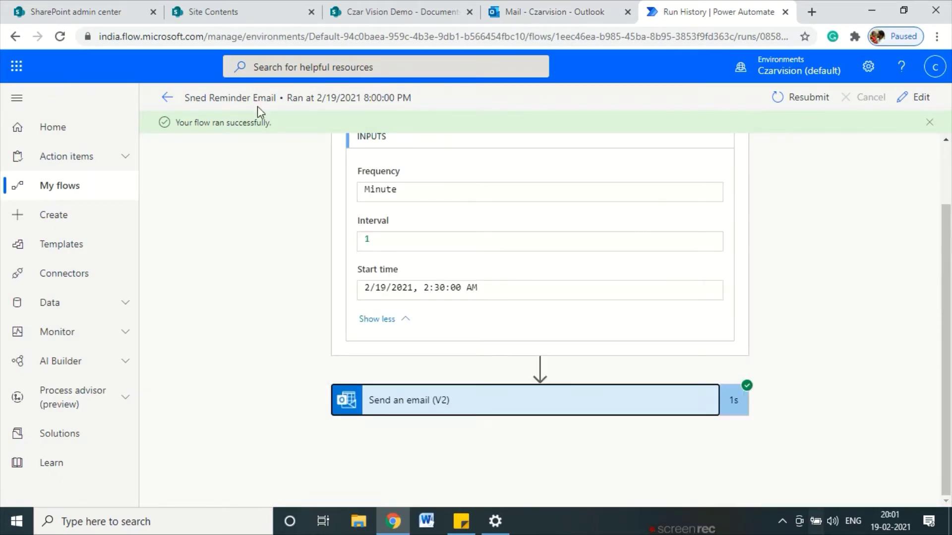
# - Open the flow for editing and correct its name to "Send Reminder Email"
pyautogui.click(167, 97)
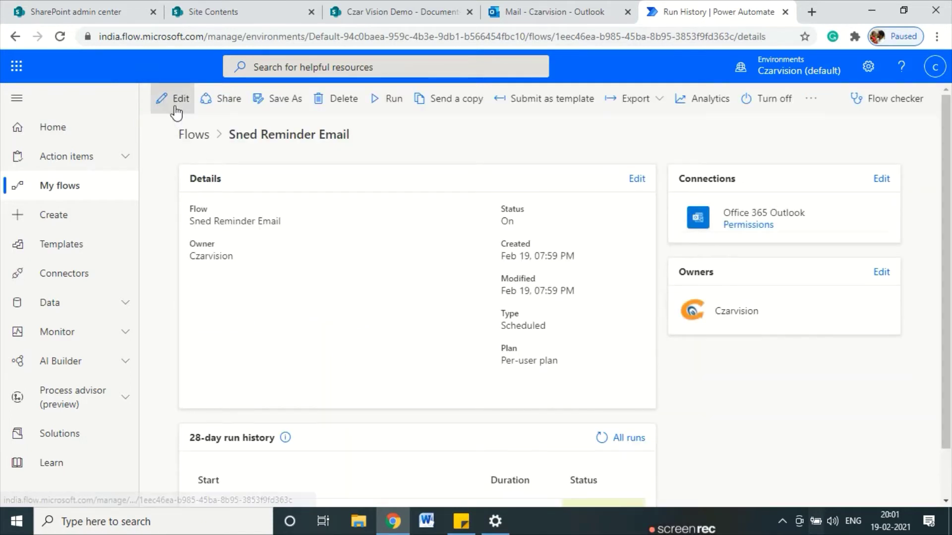
pyautogui.click(174, 107)
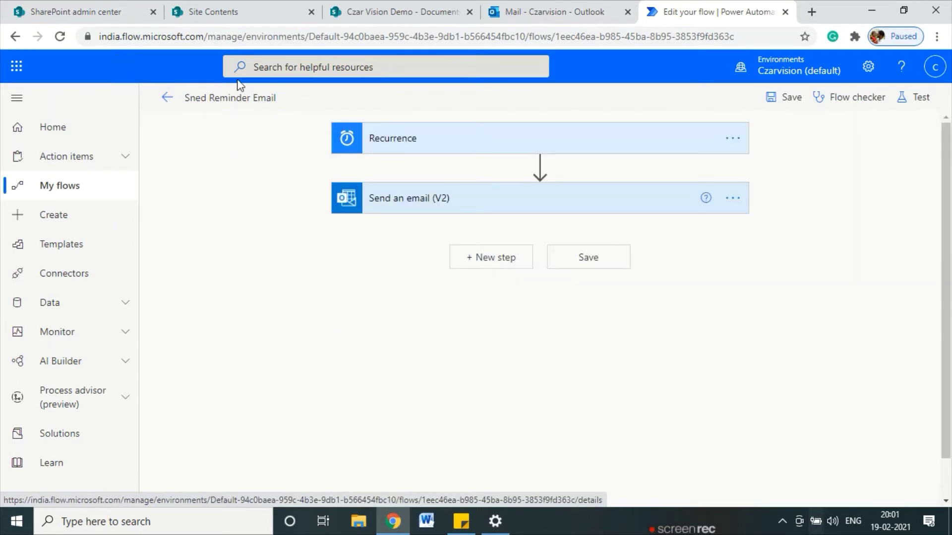
pyautogui.tripleClick(199, 98)
pyautogui.doubleClick(200, 98)
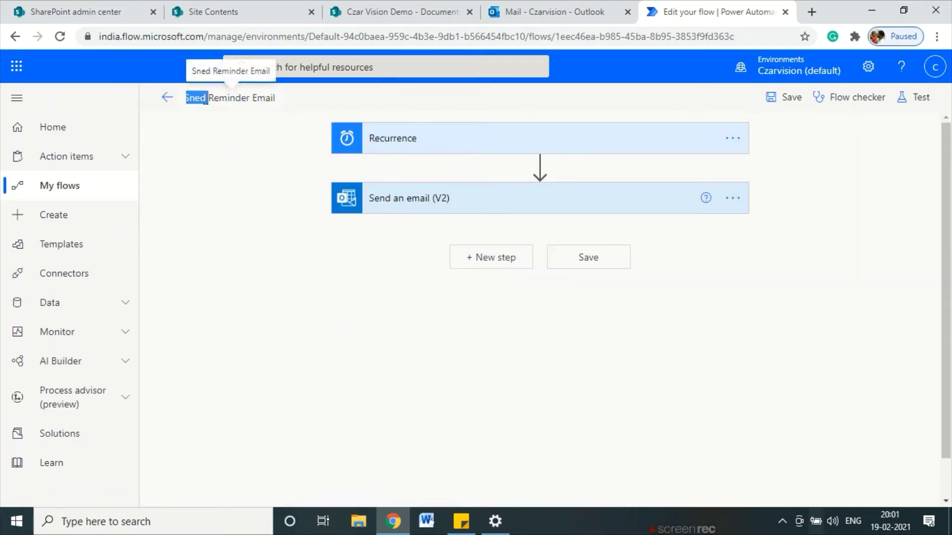
pyautogui.write('nd')
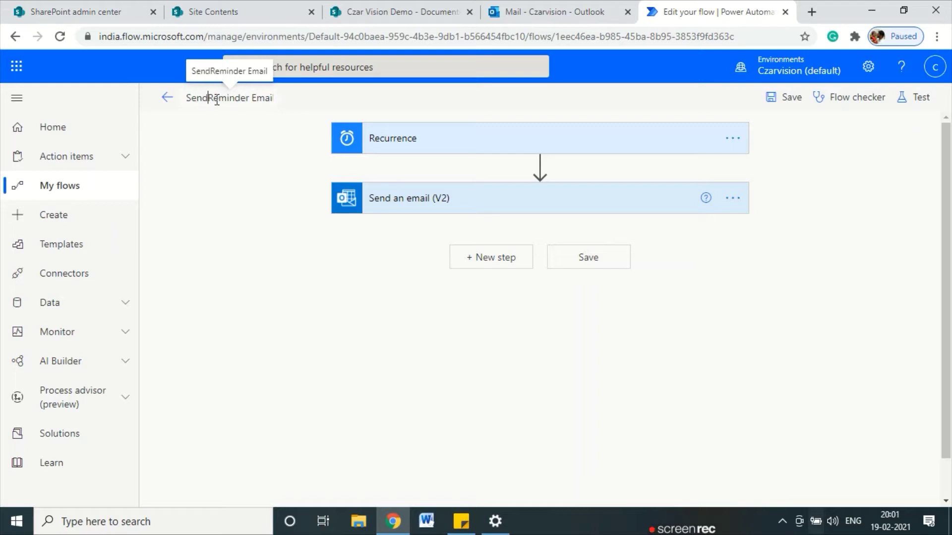
pyautogui.click(322, 296)
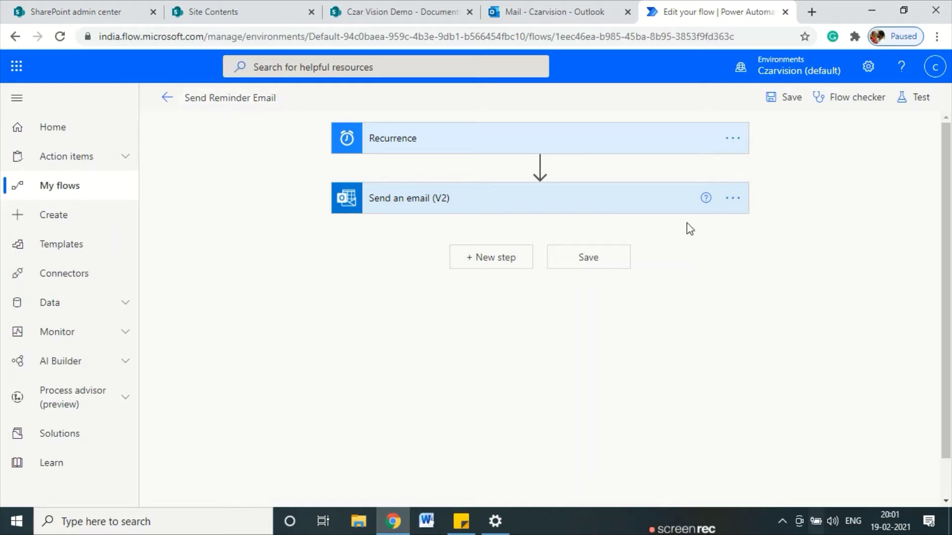
# - Start adding an action between Recurrence and Send an email (V2), and look through the full list of actions
pyautogui.click(541, 167)
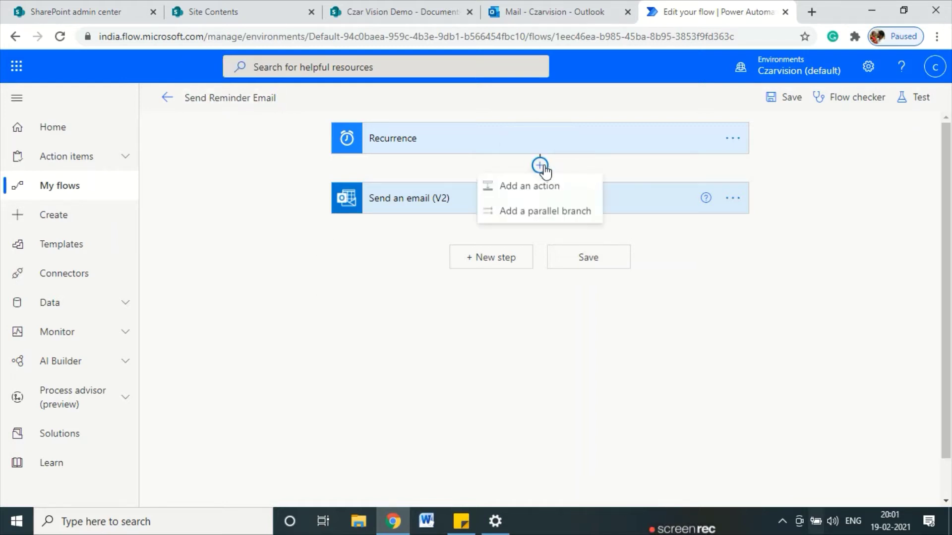
pyautogui.click(537, 193)
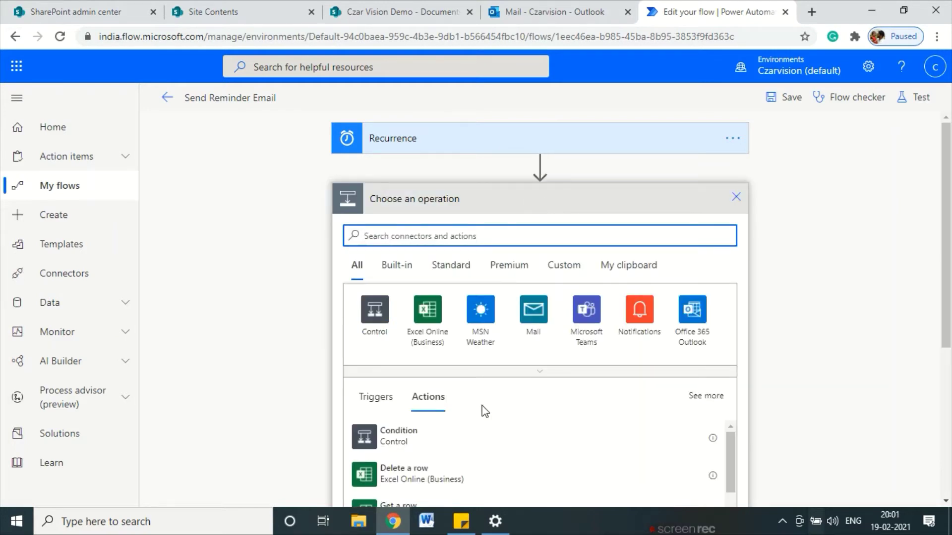
pyautogui.scroll(-5, 485, 412)
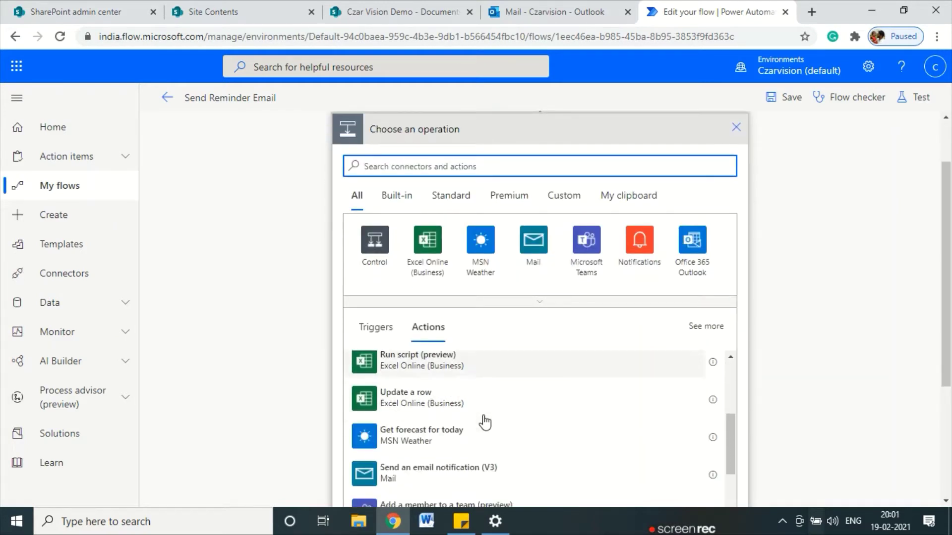
pyautogui.scroll(-5, 485, 423)
pyautogui.scroll(4, 484, 413)
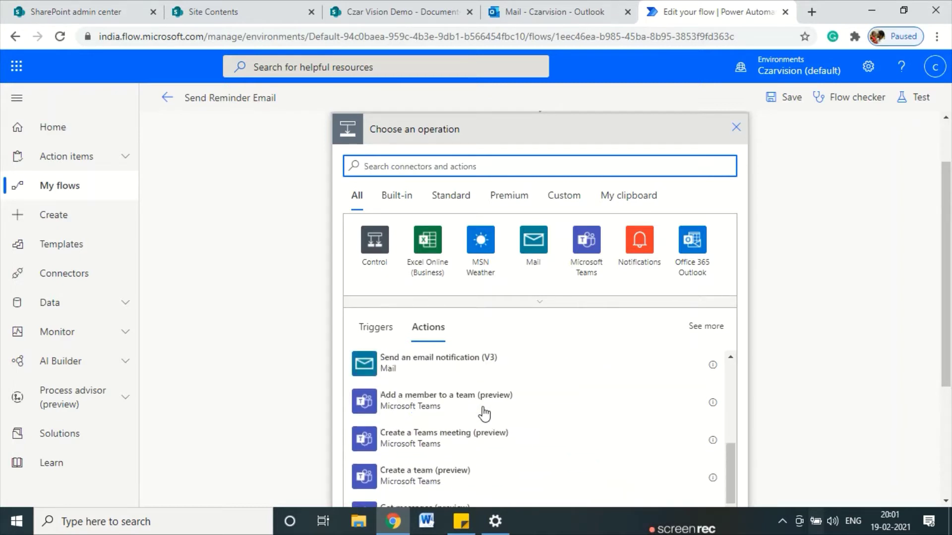
pyautogui.scroll(3, 484, 412)
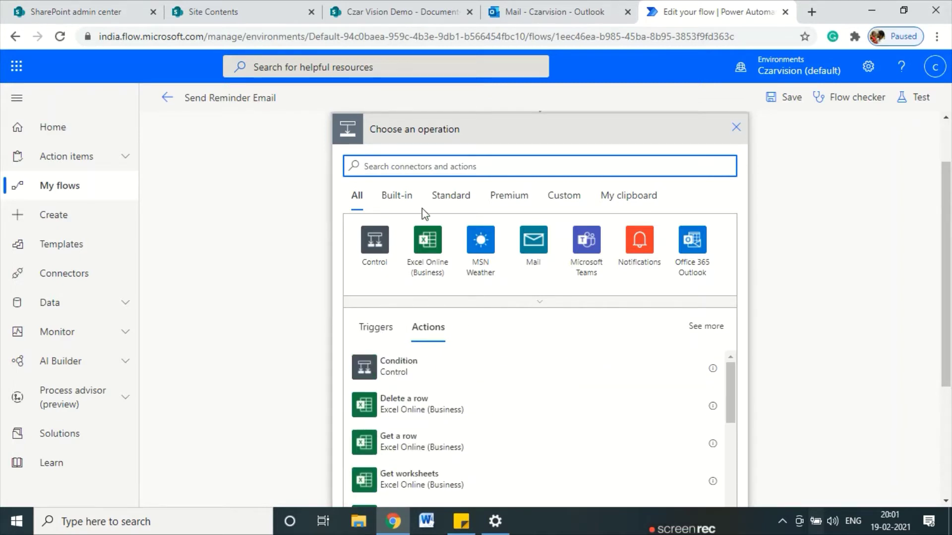
# - Examine the built-in actions available for the new step, from control and data operations to date-time, HTTP and variable actions
pyautogui.click(395, 200)
pyautogui.scroll(-3, 483, 412)
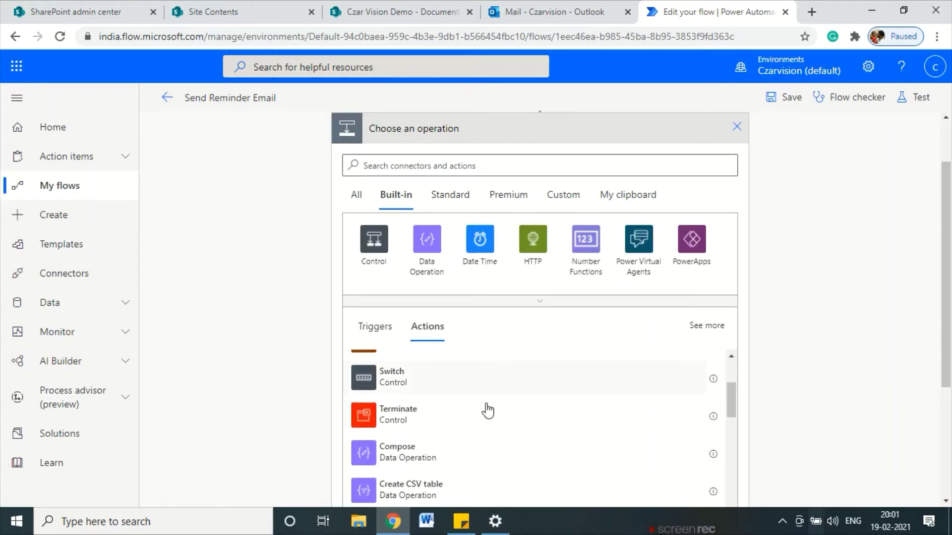
pyautogui.scroll(-3, 488, 411)
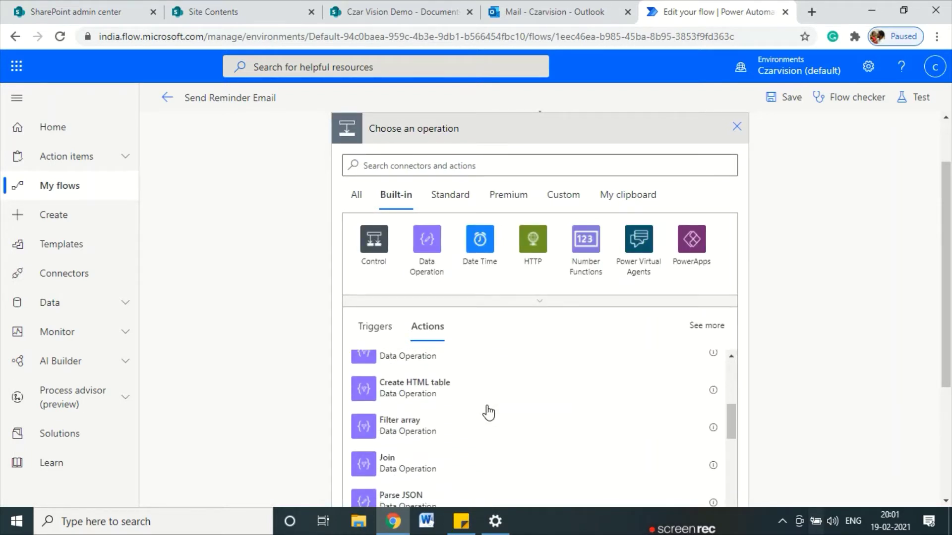
pyautogui.scroll(2, 489, 413)
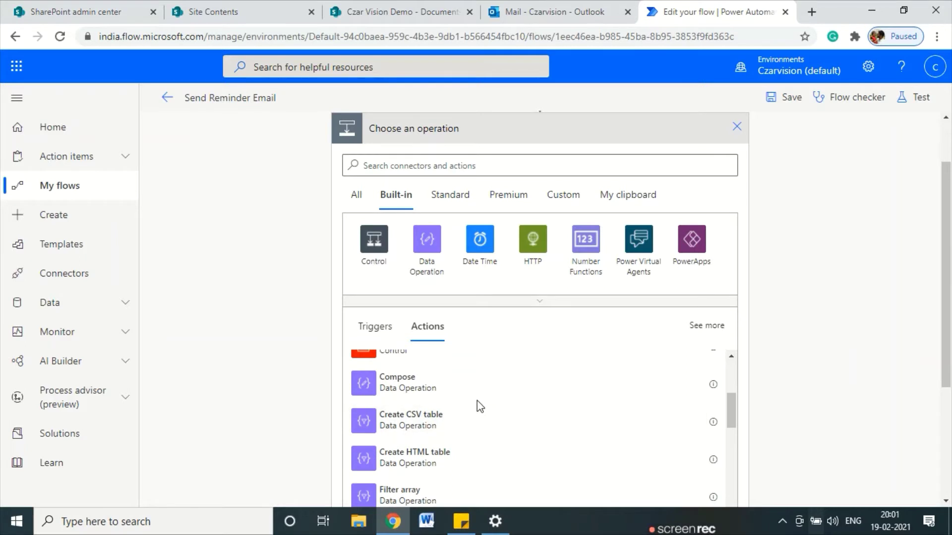
pyautogui.scroll(-2, 477, 401)
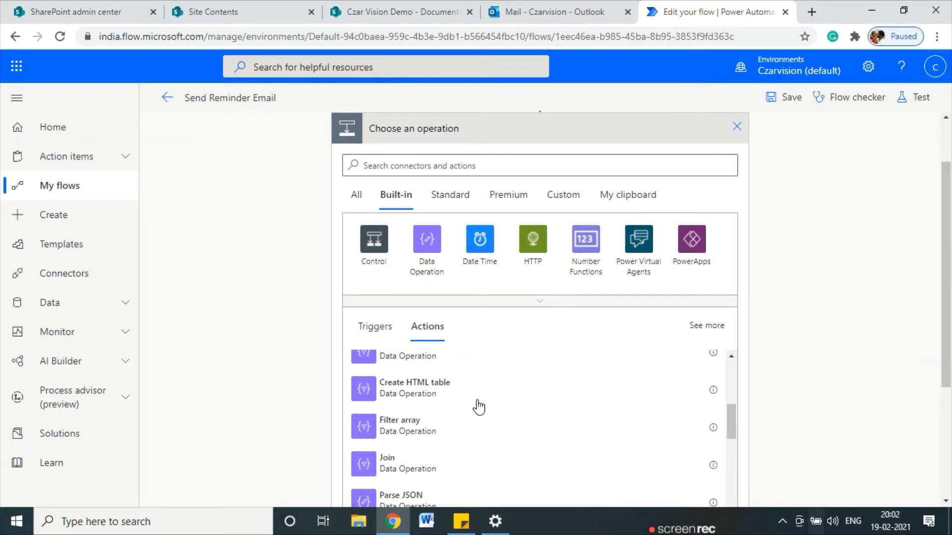
pyautogui.scroll(-1, 478, 407)
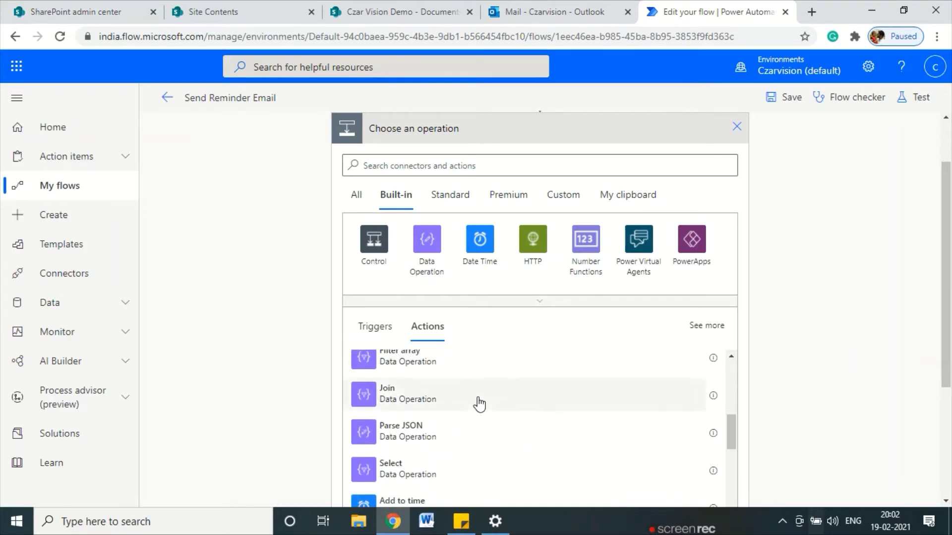
pyautogui.scroll(-5, 480, 404)
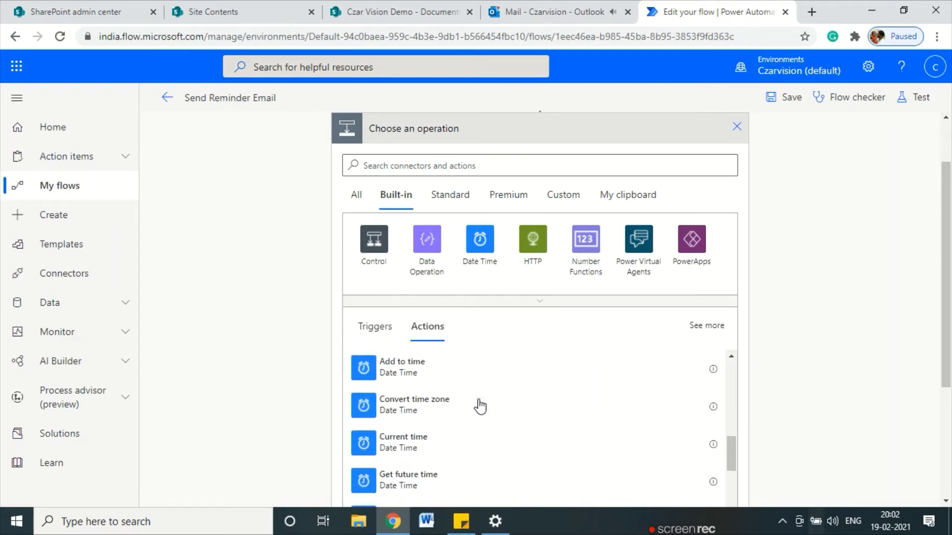
pyautogui.scroll(-3, 480, 406)
pyautogui.scroll(-5, 479, 406)
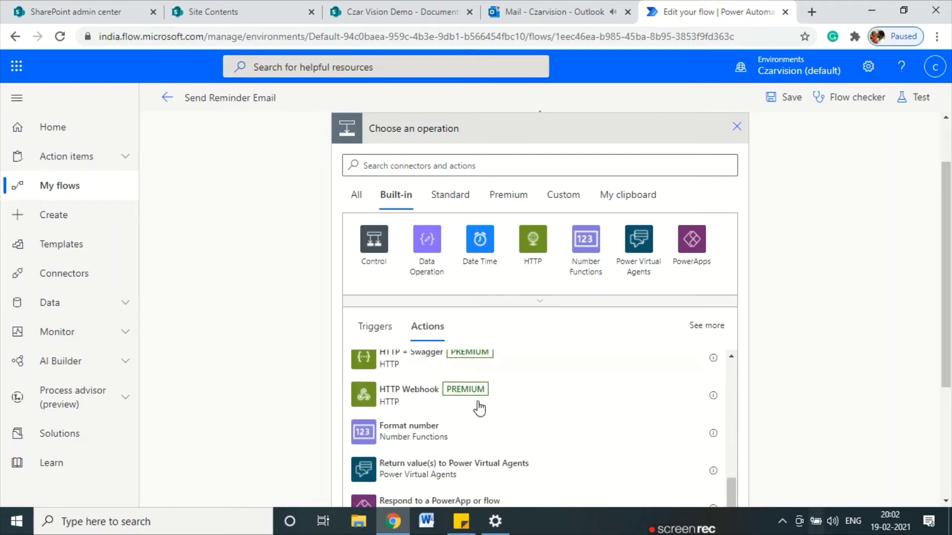
pyautogui.scroll(-1, 479, 409)
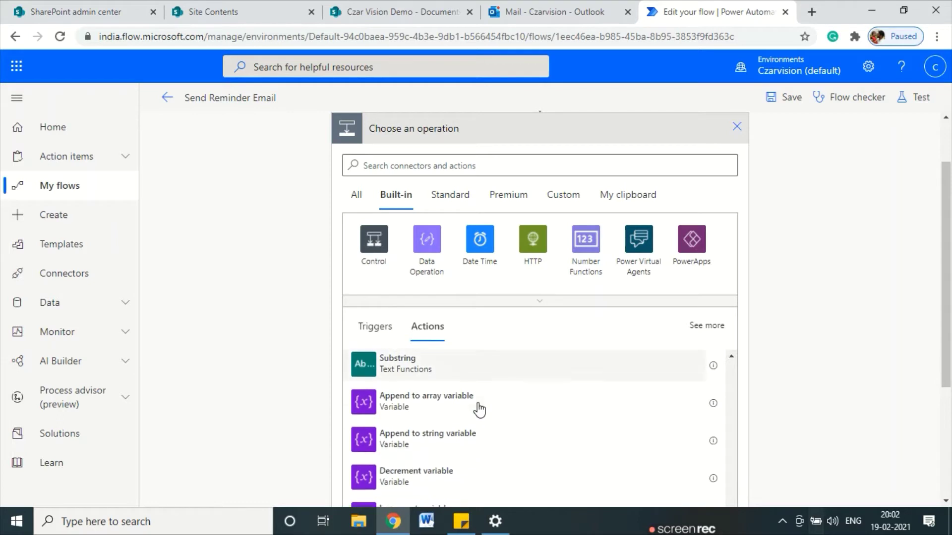
pyautogui.scroll(5, 478, 408)
pyautogui.scroll(10, 472, 424)
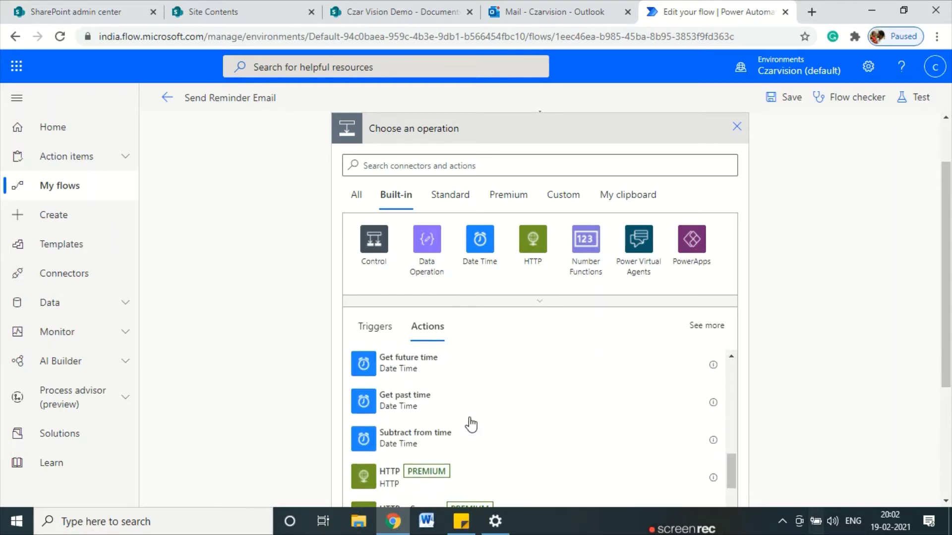
pyautogui.scroll(4, 472, 424)
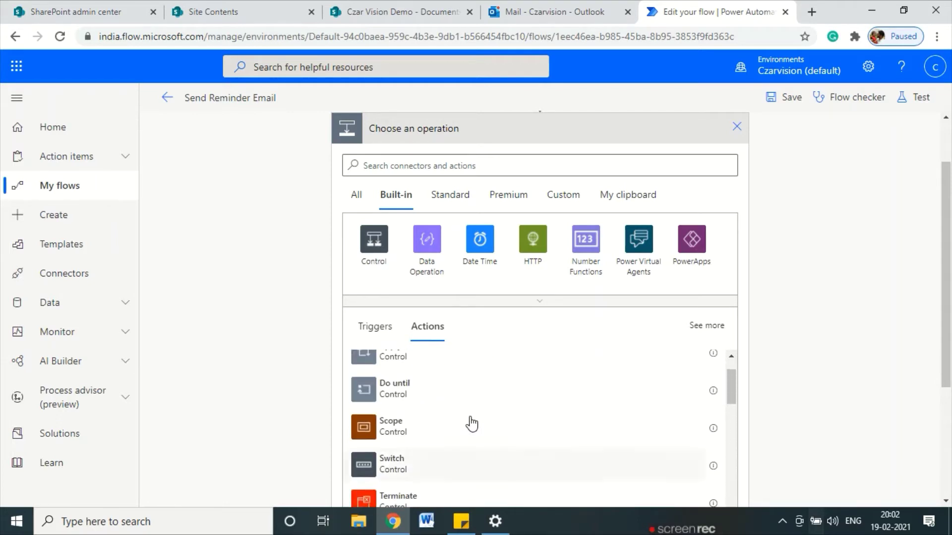
# - Insert the Compose data operation between the Recurrence trigger and the Send an email (V2) action
pyautogui.scroll(-2, 472, 421)
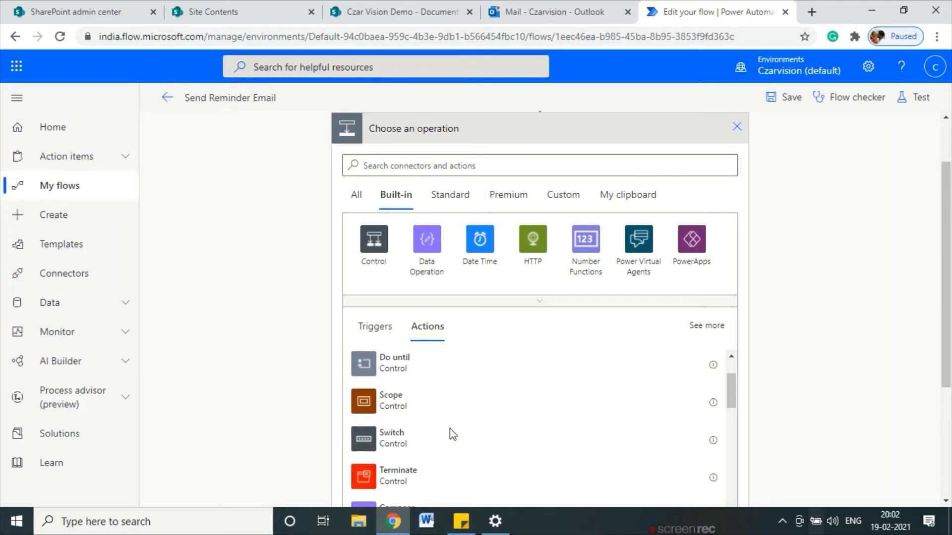
pyautogui.scroll(-3, 450, 434)
pyautogui.click(390, 387)
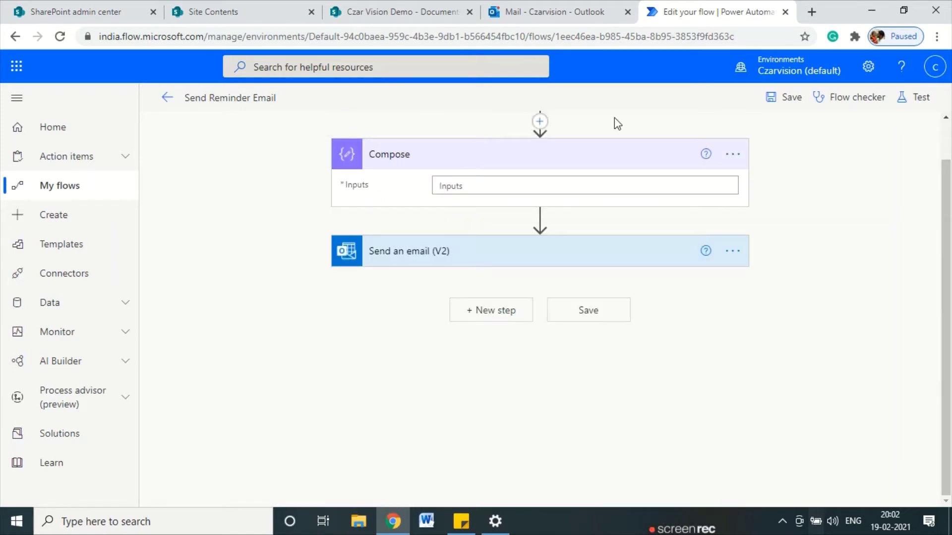
# - Examine the dynamic content options offered for the Inputs of the Compose action, including the notes on how such content is generated
pyautogui.click(460, 189)
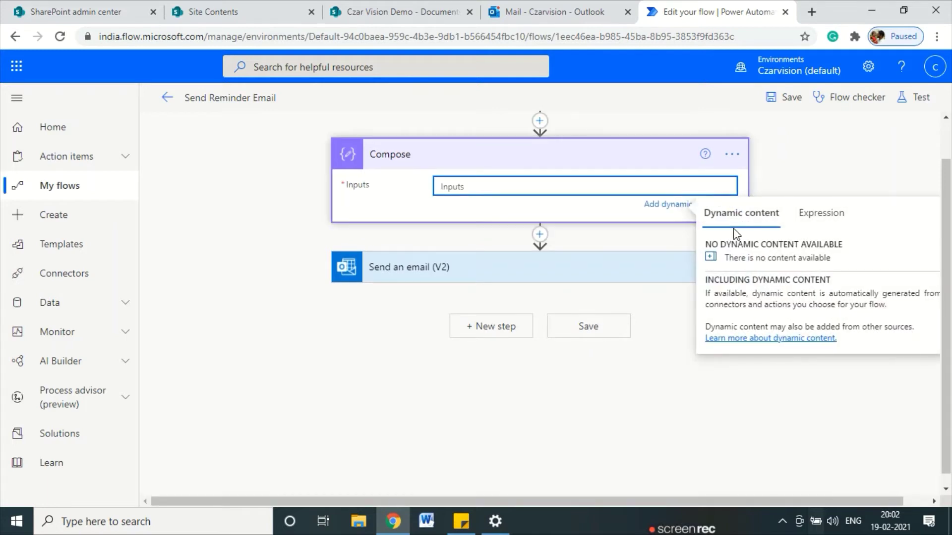
pyautogui.click(663, 214)
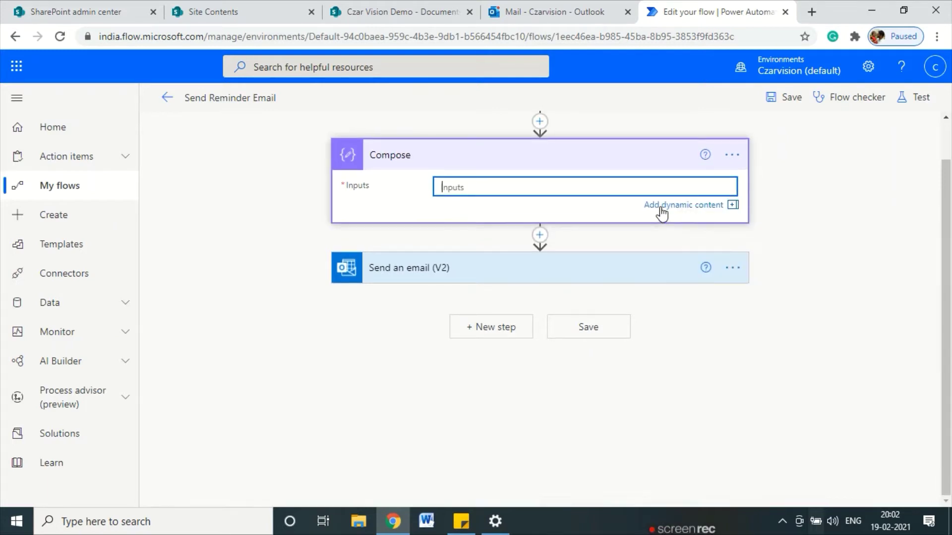
pyautogui.click(725, 207)
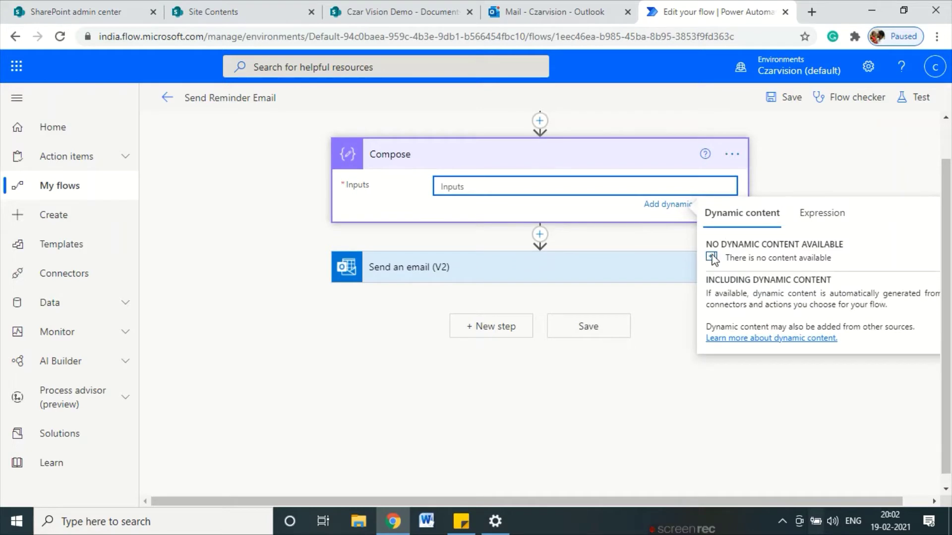
pyautogui.moveTo(755, 258); pyautogui.dragTo(808, 262)
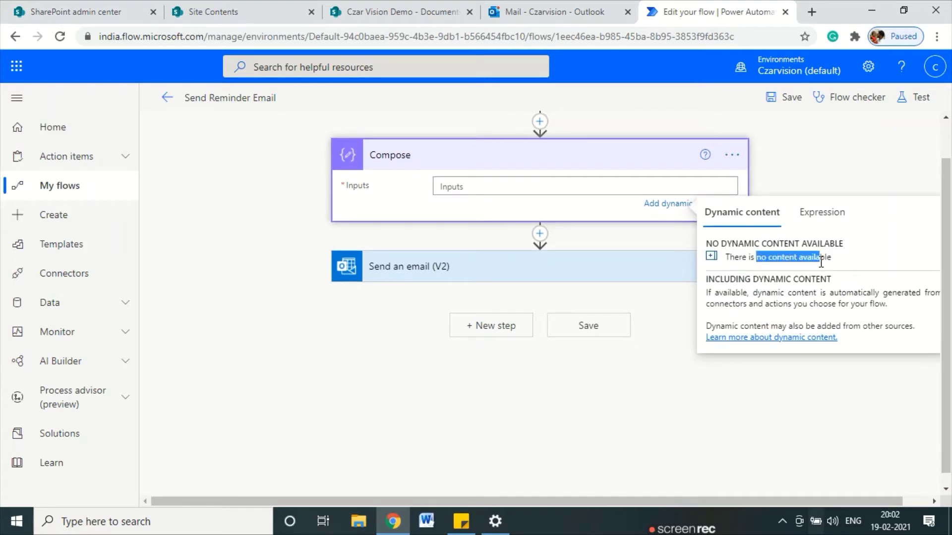
pyautogui.click(713, 247)
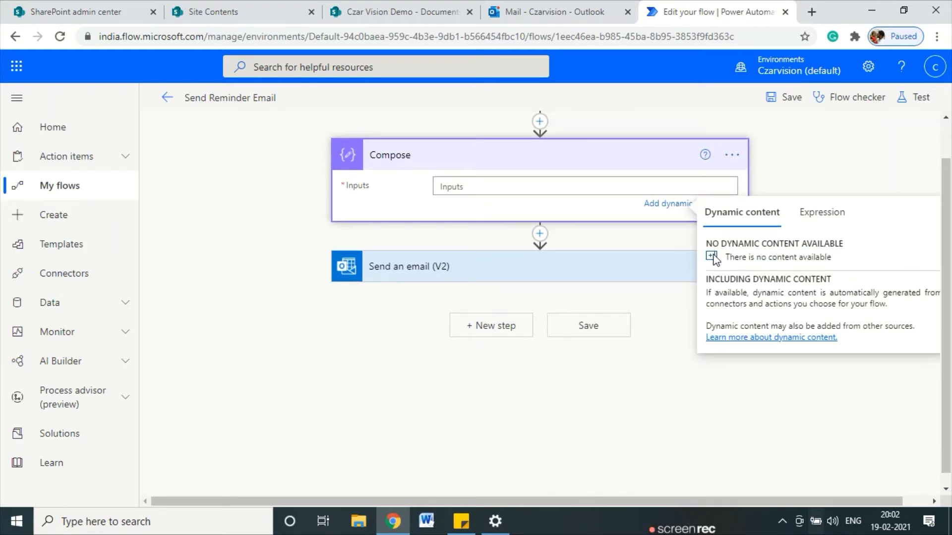
pyautogui.moveTo(750, 293)
pyautogui.mouseDown()
pyautogui.moveTo(922, 293)
pyautogui.moveTo(932, 347)
pyautogui.moveTo(814, 304)
pyautogui.moveTo(724, 303)
pyautogui.moveTo(766, 300)
pyautogui.mouseUp()
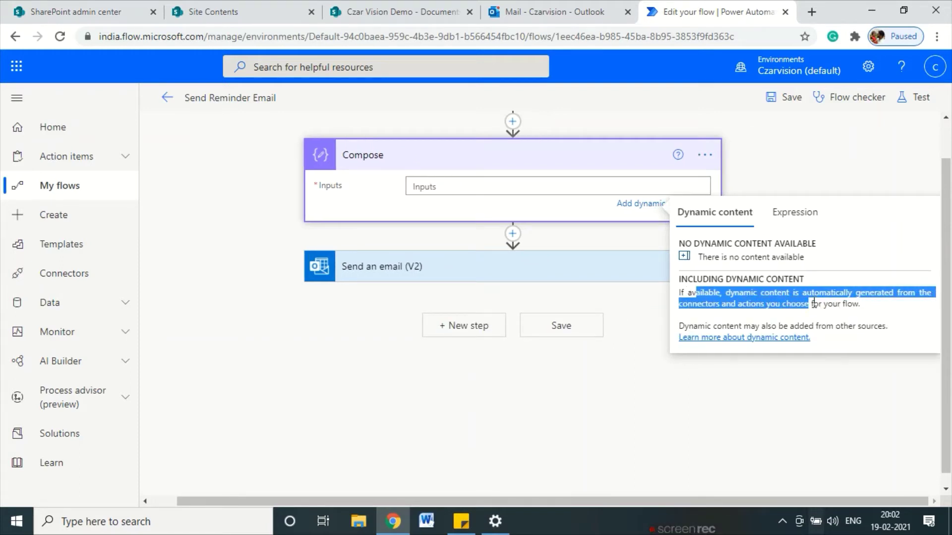
pyautogui.moveTo(698, 326); pyautogui.dragTo(831, 322)
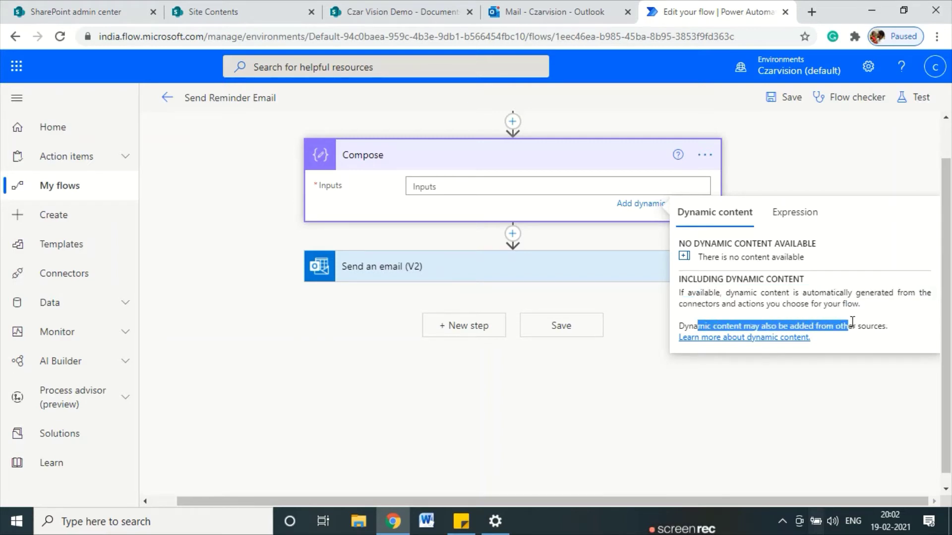
pyautogui.click(824, 374)
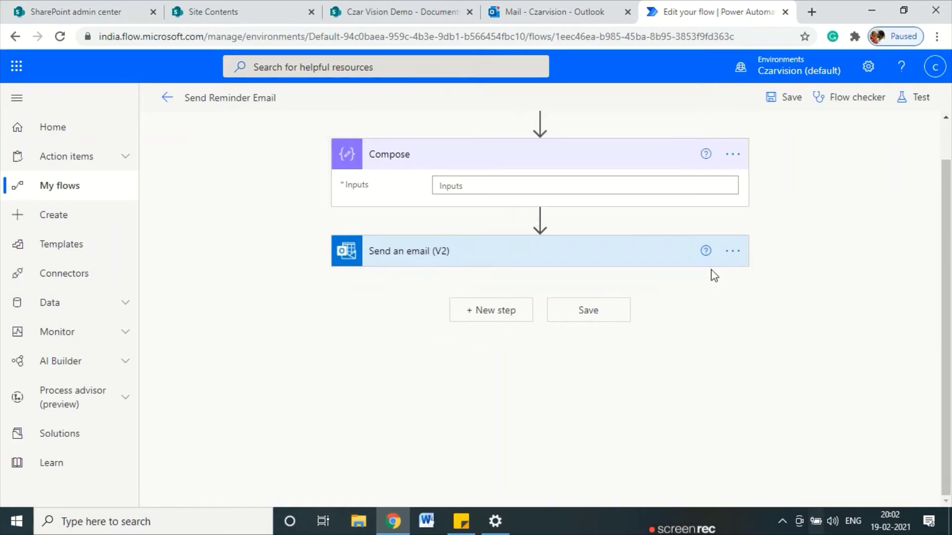
# - Look through the Compose action's menu options and the expression functions available for its Inputs
pyautogui.click(616, 190)
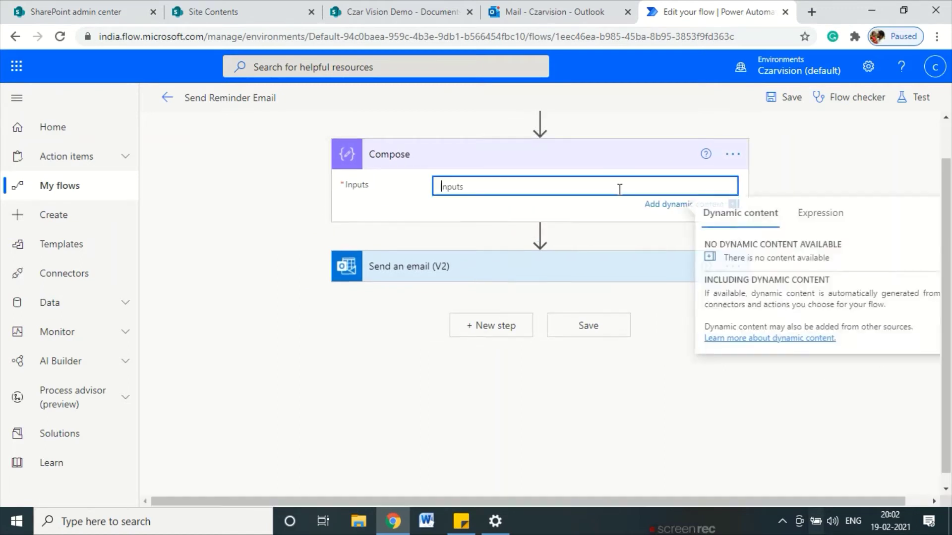
pyautogui.click(715, 258)
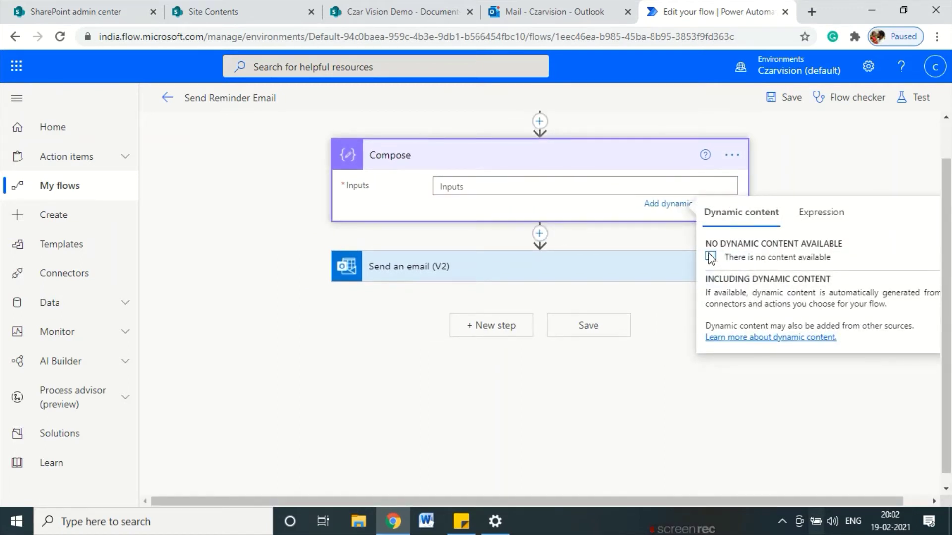
pyautogui.click(730, 164)
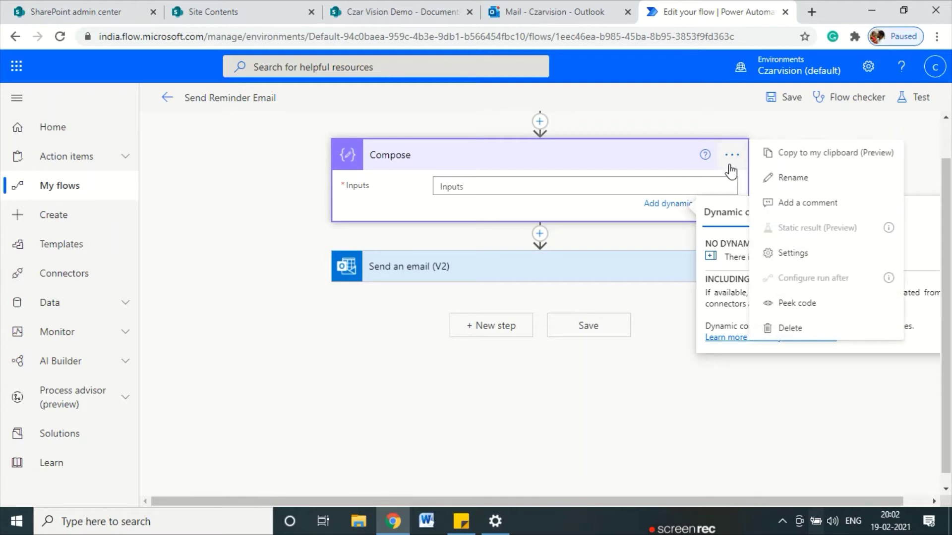
pyautogui.click(637, 411)
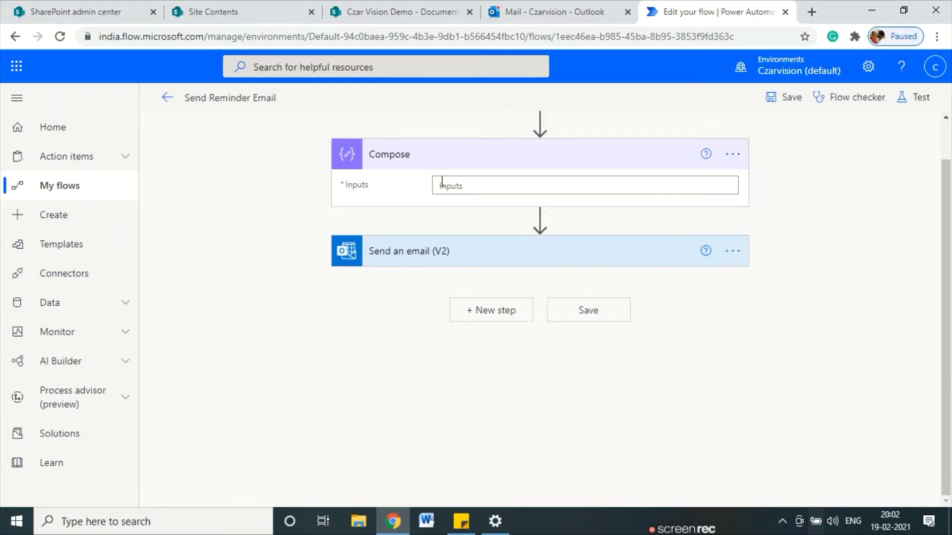
pyautogui.click(464, 186)
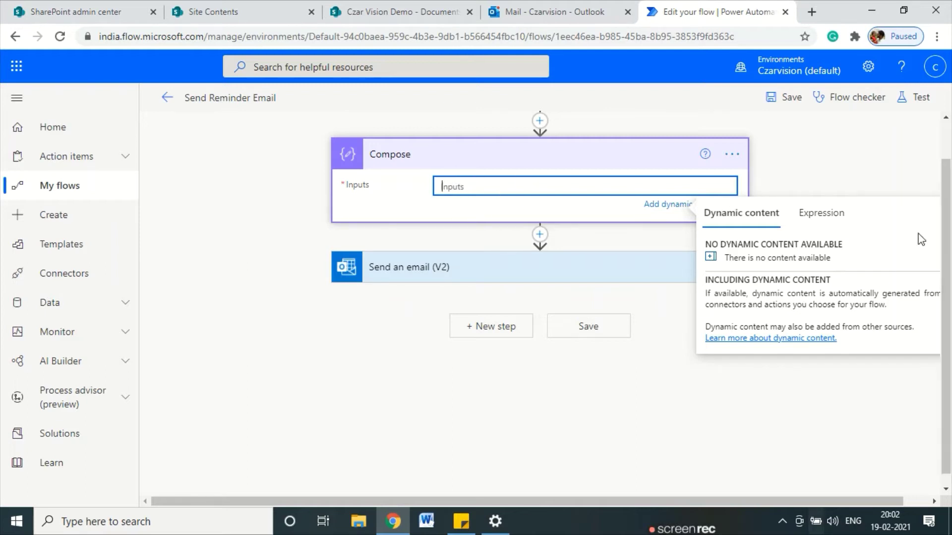
pyautogui.click(817, 213)
pyautogui.scroll(-5, 737, 425)
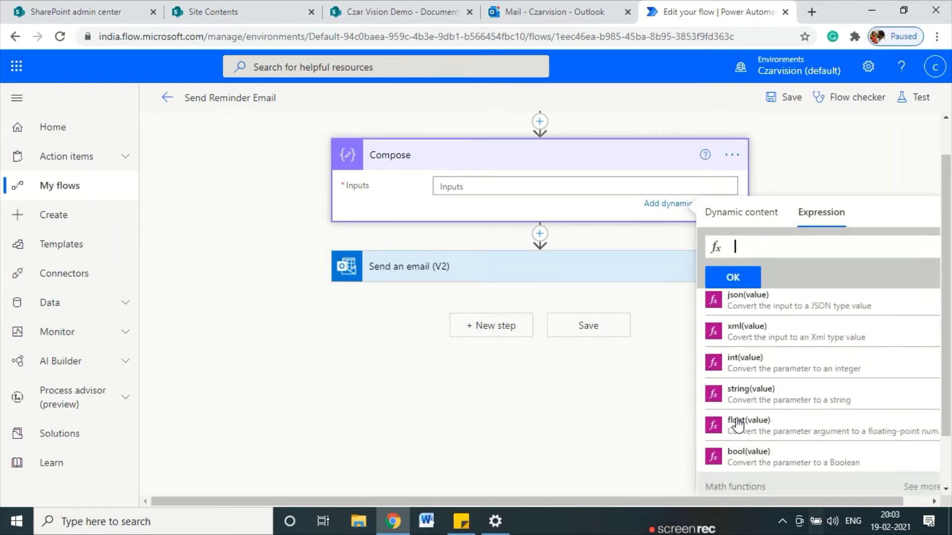
pyautogui.scroll(5, 737, 425)
pyautogui.click(744, 213)
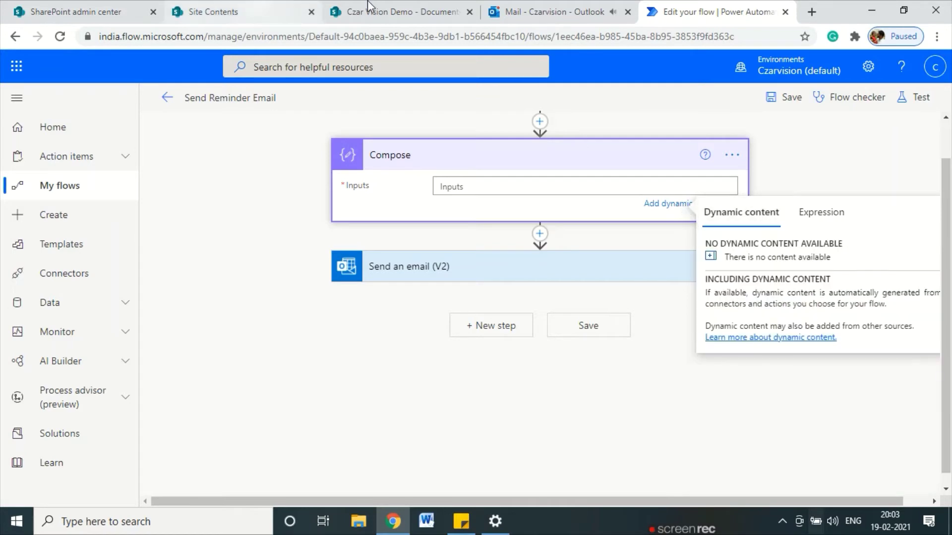
# - Switch to the Outlook inbox to check for new timesheet reminders, and return to the flow editor
pyautogui.click(560, 7)
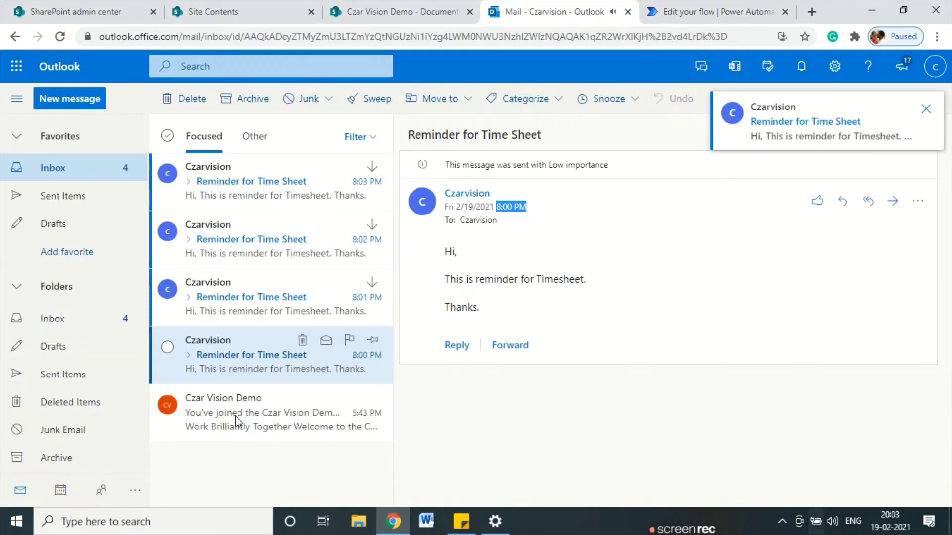
pyautogui.click(734, 8)
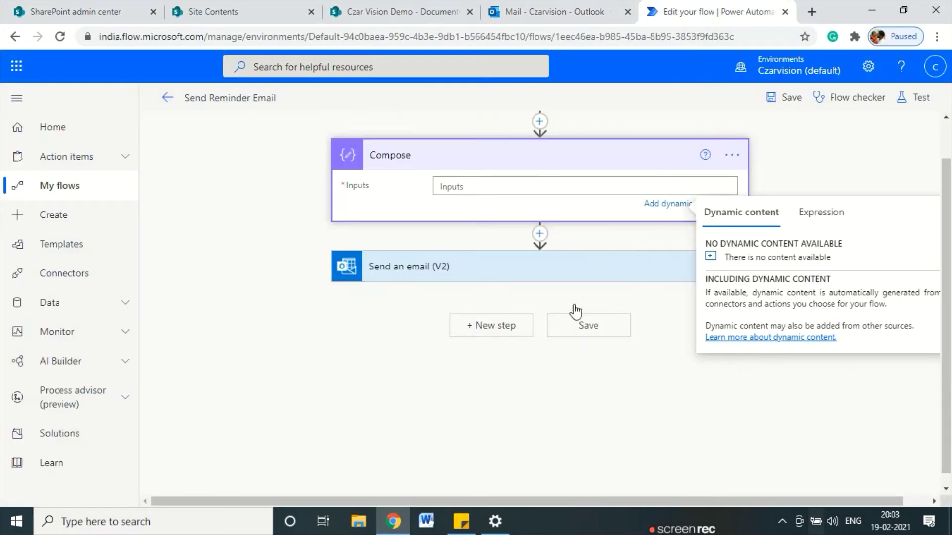
# - Read the help for the Compose action and recheck the dynamic content available for its Inputs
pyautogui.click(704, 155)
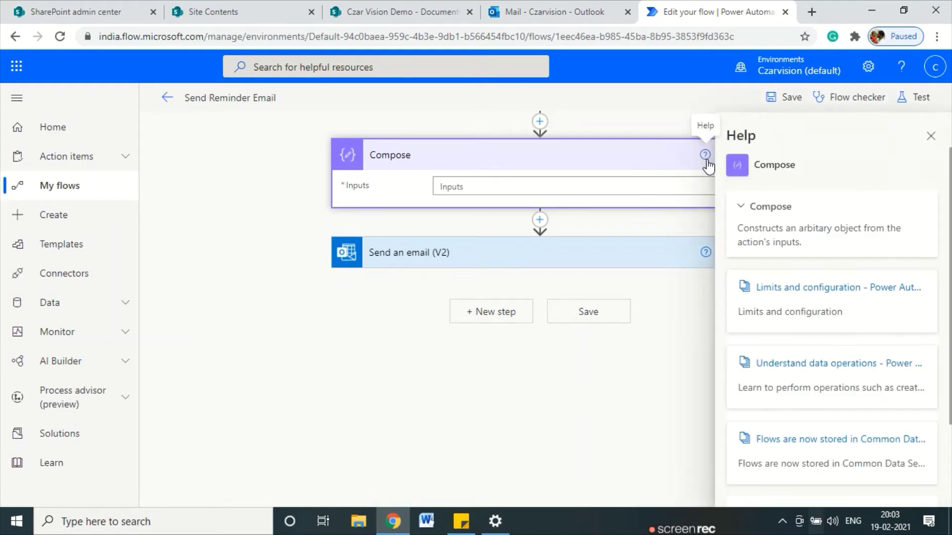
pyautogui.click(930, 136)
pyautogui.click(466, 186)
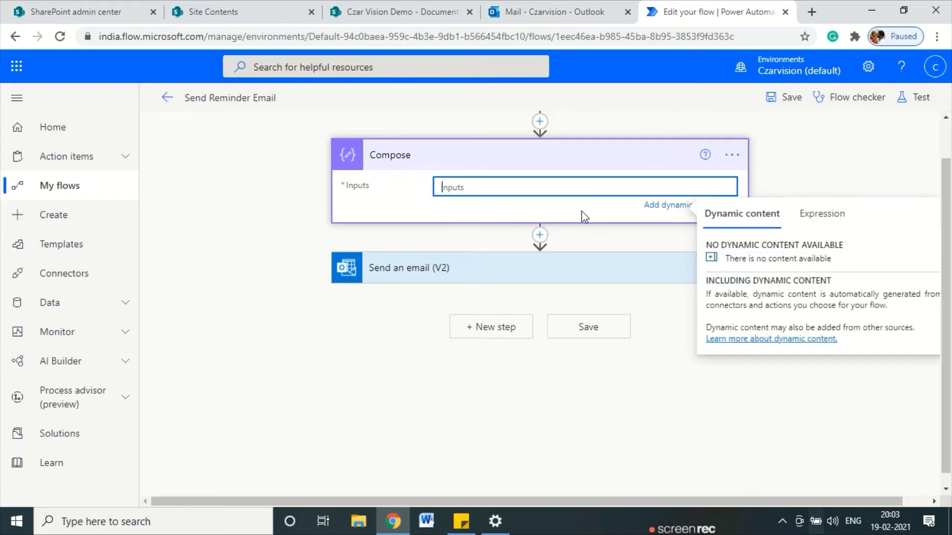
pyautogui.click(712, 260)
pyautogui.scroll(1, 329, 312)
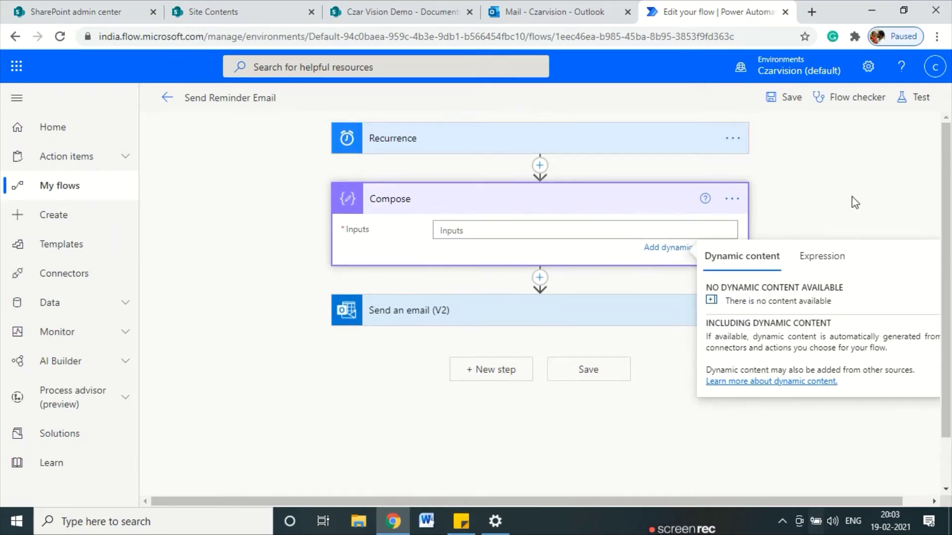
pyautogui.click(654, 253)
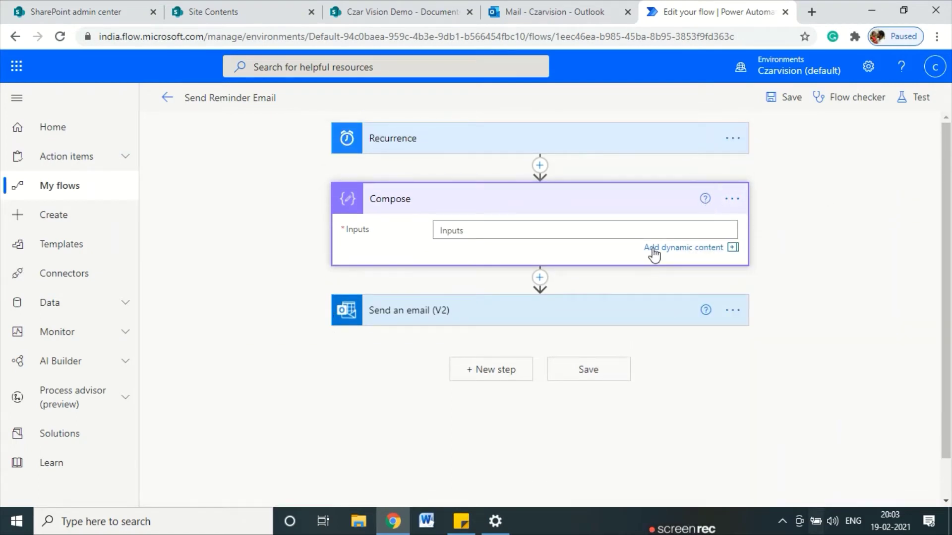
pyautogui.click(653, 253)
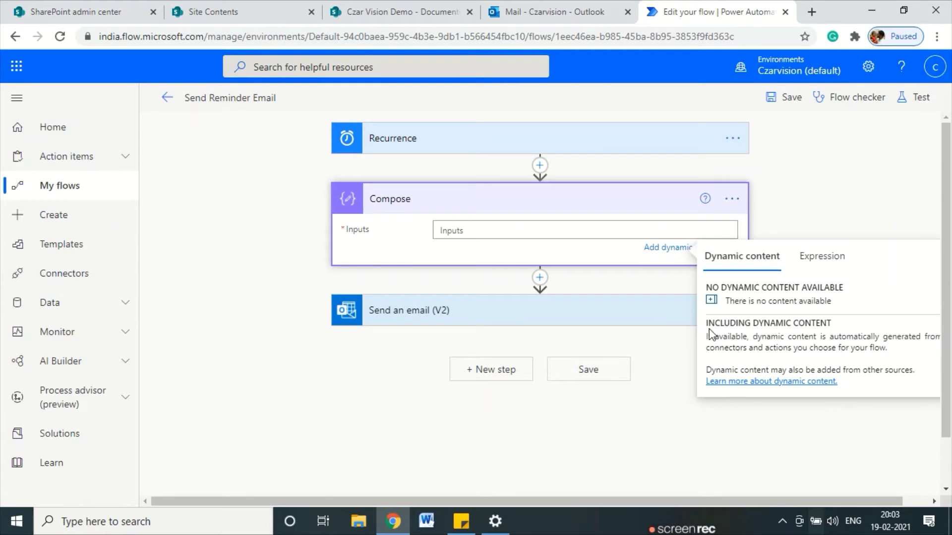
# - Delete the Compose action from the flow
pyautogui.click(733, 201)
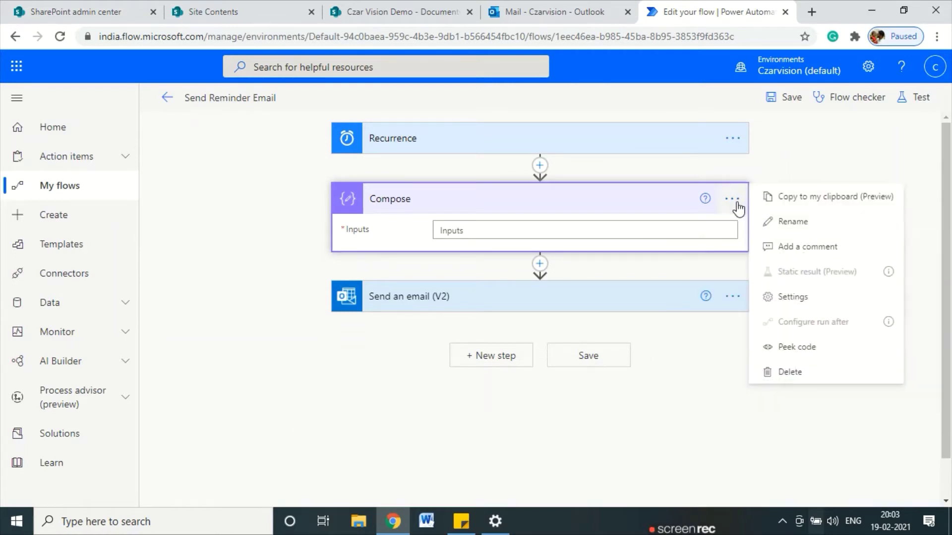
pyautogui.click(782, 375)
pyautogui.click(486, 311)
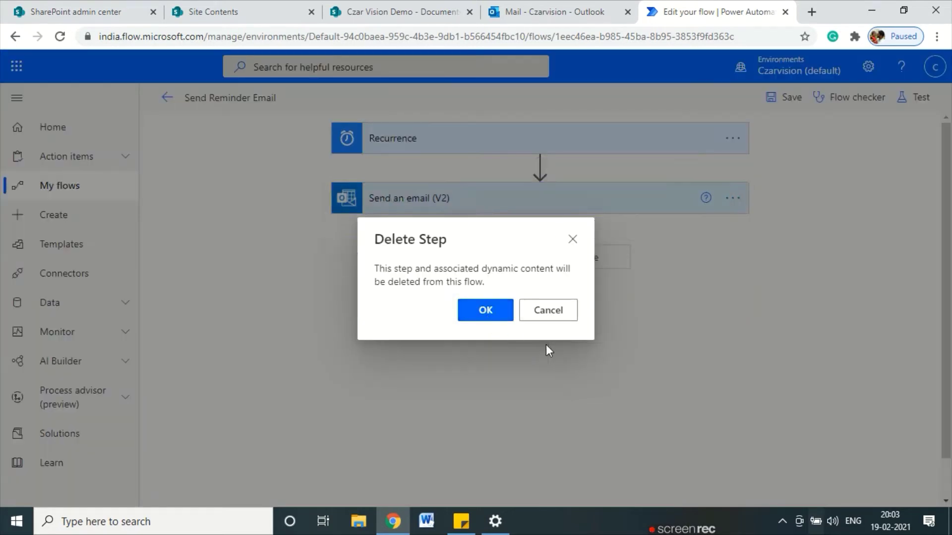
# - Review the Send an email (V2) settings and leave the flow editor, discarding the unsaved changes
pyautogui.click(425, 205)
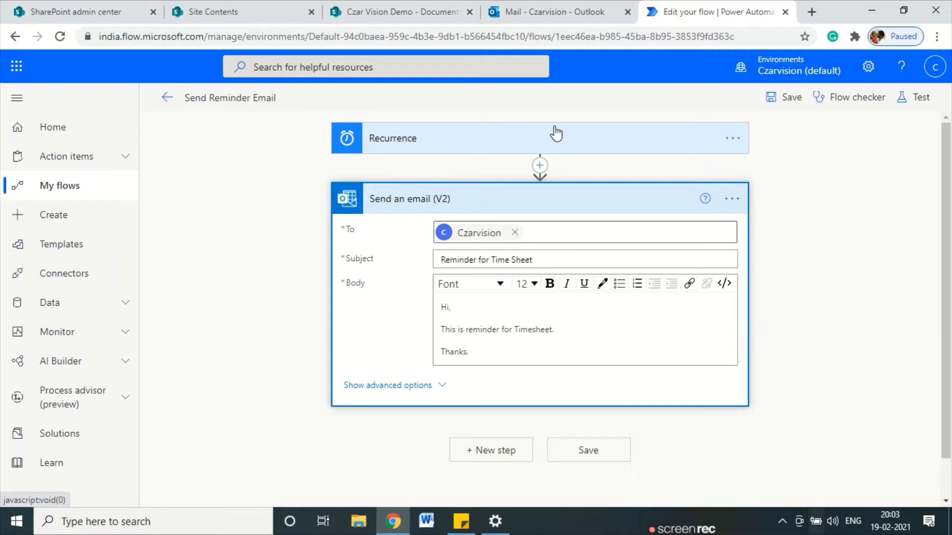
pyautogui.click(167, 98)
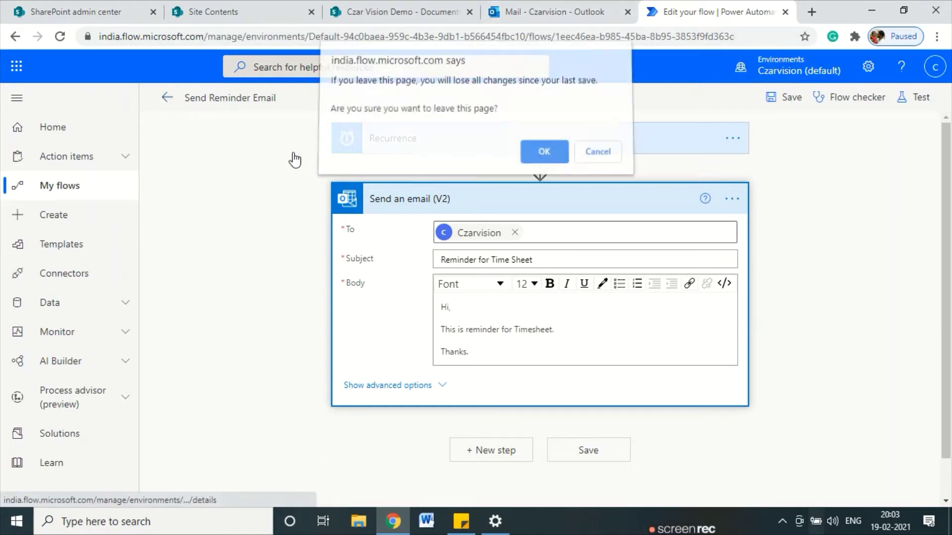
pyautogui.click(558, 163)
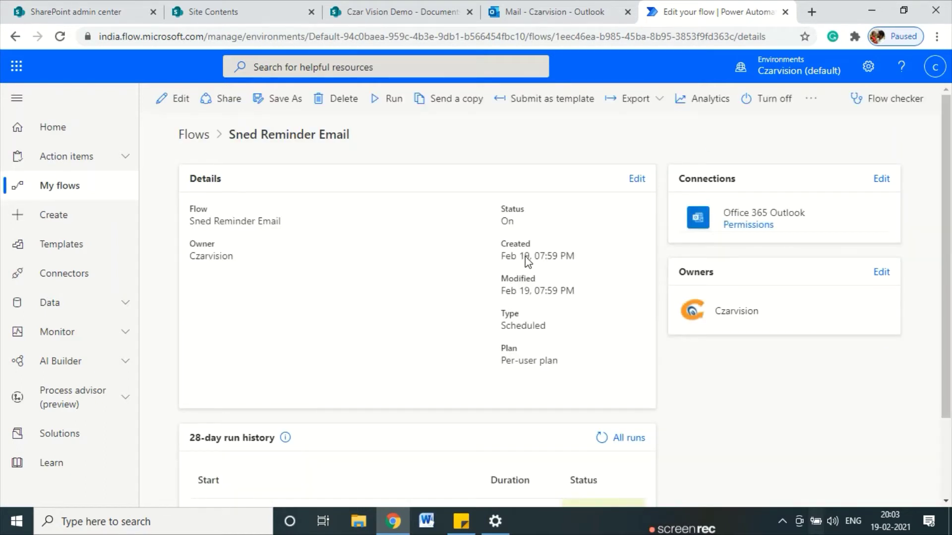
# - Turn off the reminder flow and check the received reminders in the Outlook inbox before returning to the flow details
pyautogui.click(786, 102)
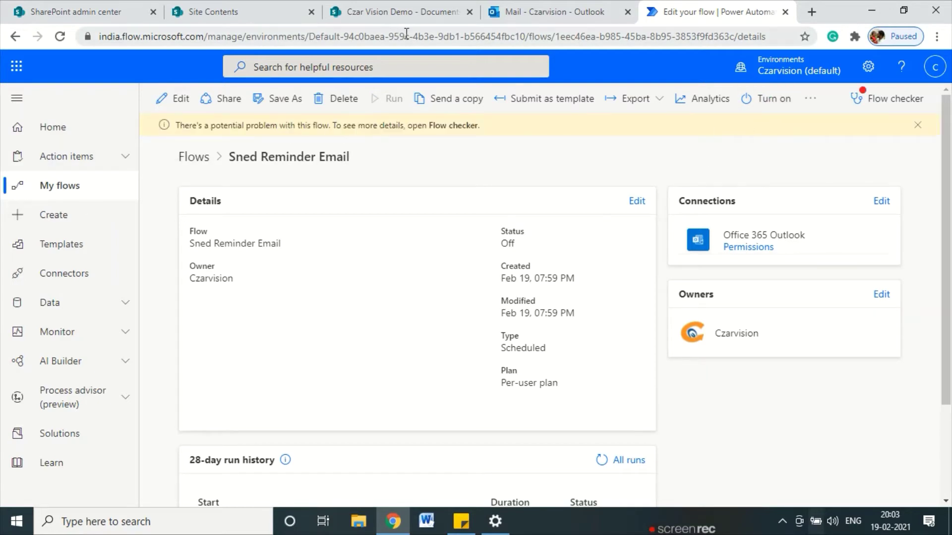
pyautogui.click(554, 12)
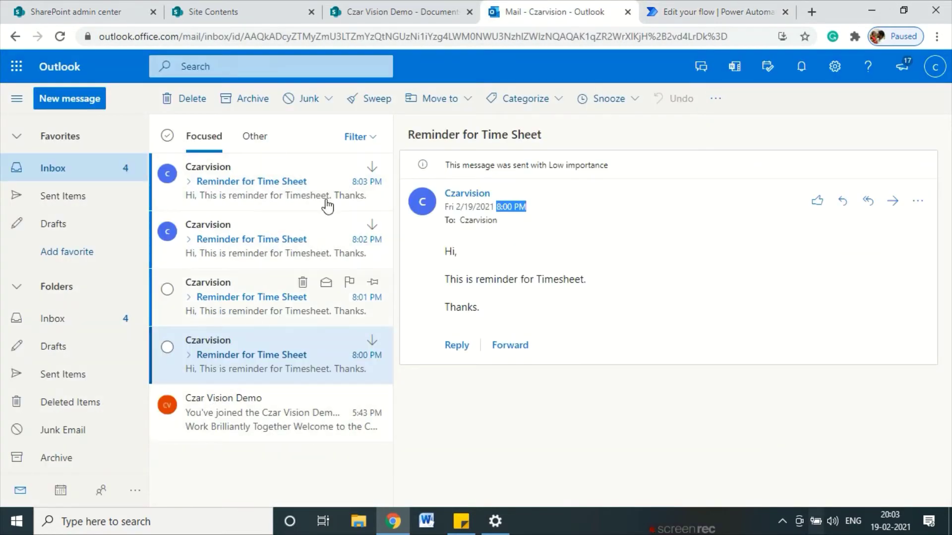
pyautogui.click(732, 13)
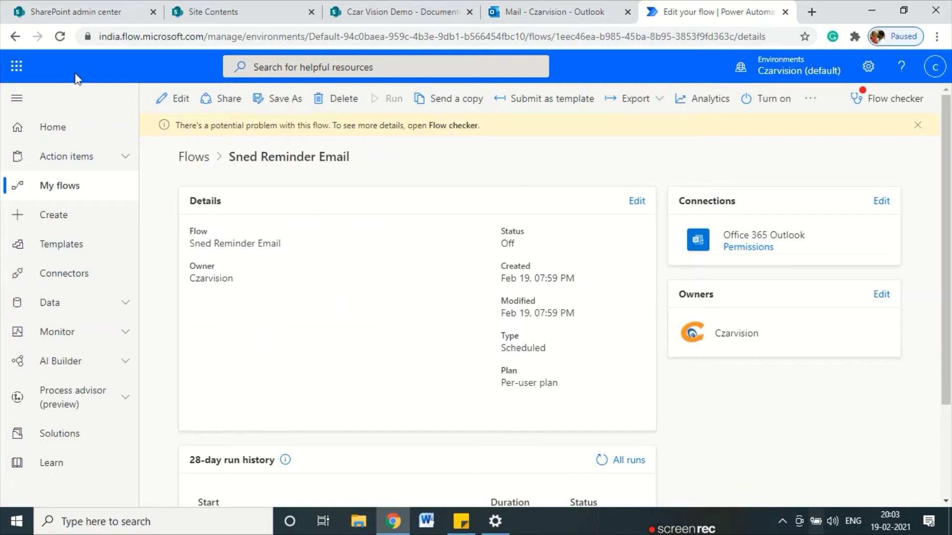
# - Open the page for creating flows and look at the Automated cloud flow option
pyautogui.click(62, 223)
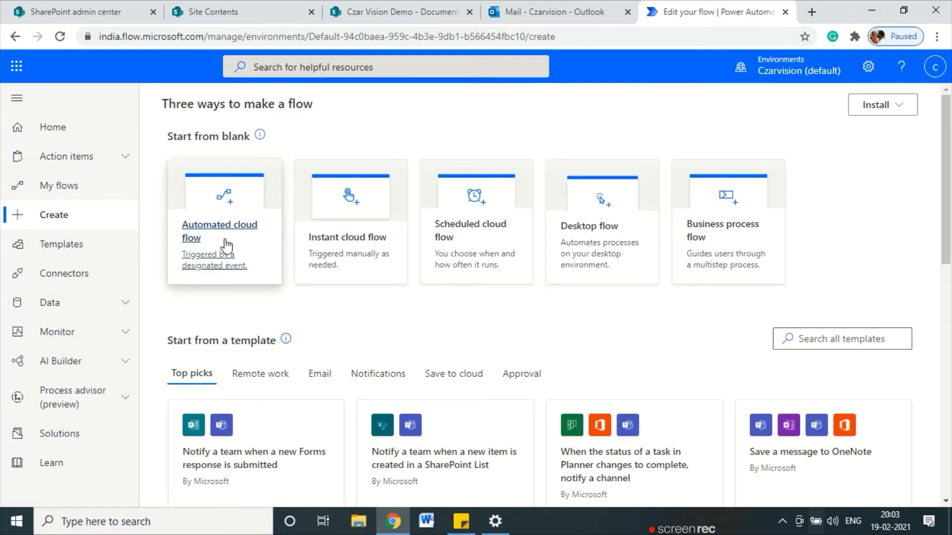
pyautogui.hotkey('ctrl', '2')
pyautogui.moveTo(258, 193); pyautogui.dragTo(241, 171)
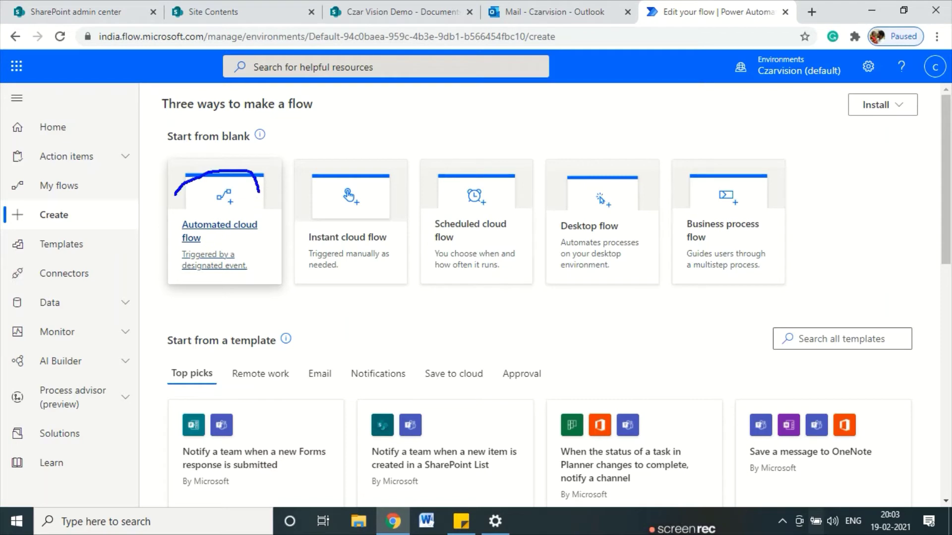
pyautogui.moveTo(175, 195)
pyautogui.mouseDown()
pyautogui.moveTo(156, 286)
pyautogui.moveTo(263, 299)
pyautogui.moveTo(273, 193)
pyautogui.moveTo(241, 173)
pyautogui.moveTo(201, 172)
pyautogui.moveTo(163, 223)
pyautogui.moveTo(151, 292)
pyautogui.moveTo(254, 315)
pyautogui.moveTo(272, 183)
pyautogui.moveTo(214, 163)
pyautogui.moveTo(180, 184)
pyautogui.moveTo(168, 292)
pyautogui.mouseUp()
pyautogui.moveTo(247, 312)
pyautogui.mouseDown()
pyautogui.moveTo(288, 193)
pyautogui.moveTo(261, 169)
pyautogui.moveTo(206, 166)
pyautogui.mouseUp()
pyautogui.press('Escape')
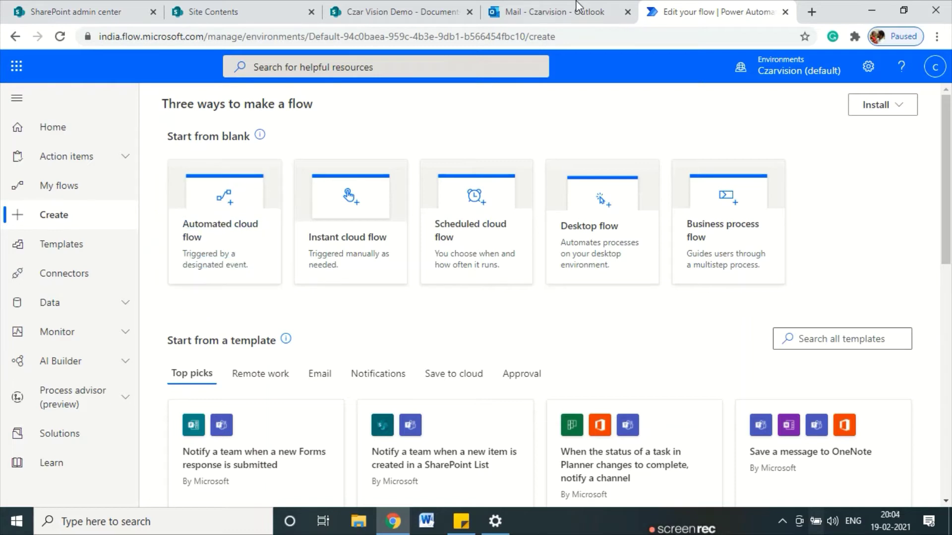
# - Switch to the Czar Vision Demo site in SharePoint, dismiss the app launcher and open the site contents
pyautogui.click(416, 12)
pyautogui.click(568, 378)
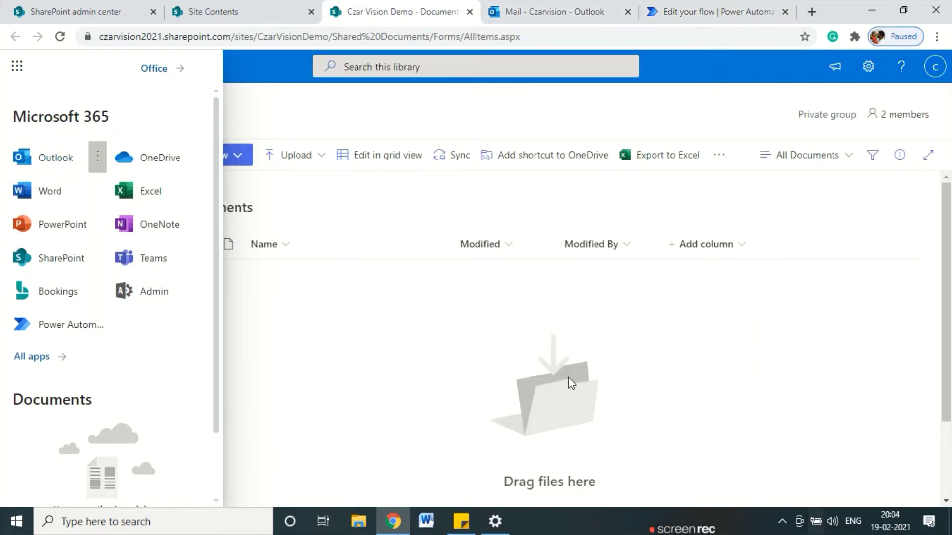
pyautogui.click(56, 342)
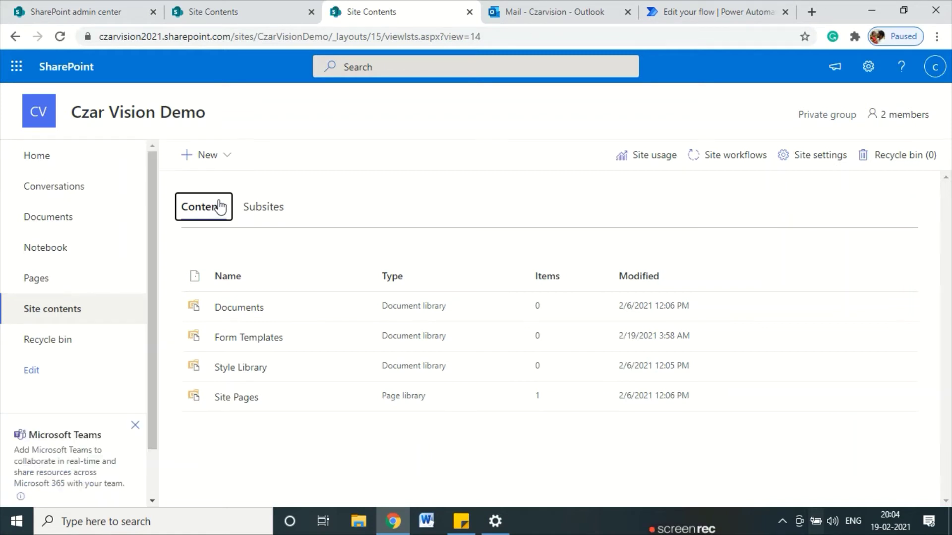
# - Create a blank list named Employee on the Czar Vision Demo site, keeping it shown in the site navigation
pyautogui.click(225, 157)
pyautogui.click(236, 187)
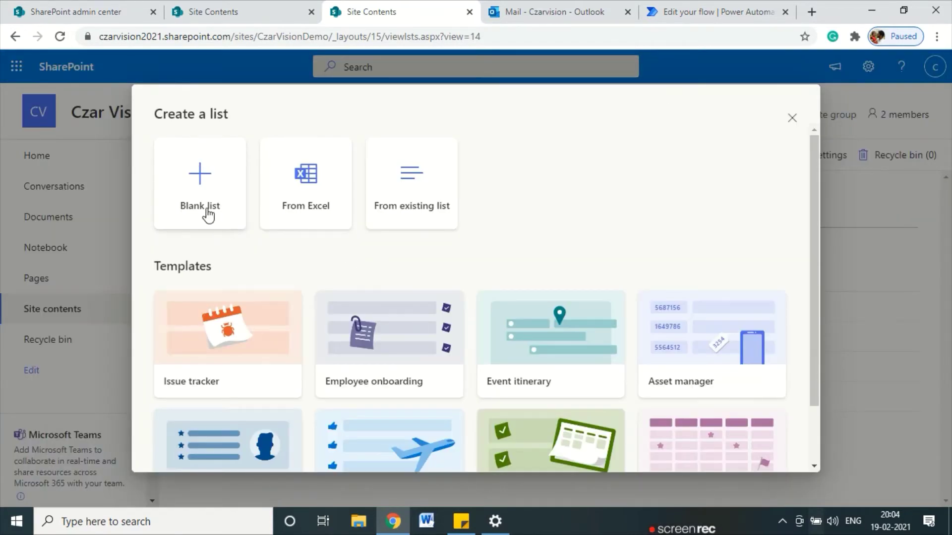
pyautogui.click(200, 206)
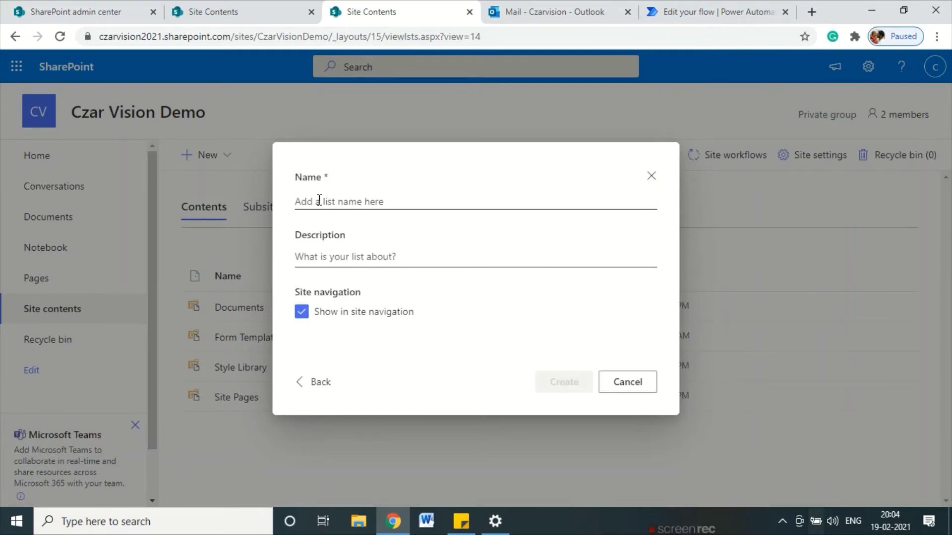
pyautogui.click(298, 198)
pyautogui.write('Employee')
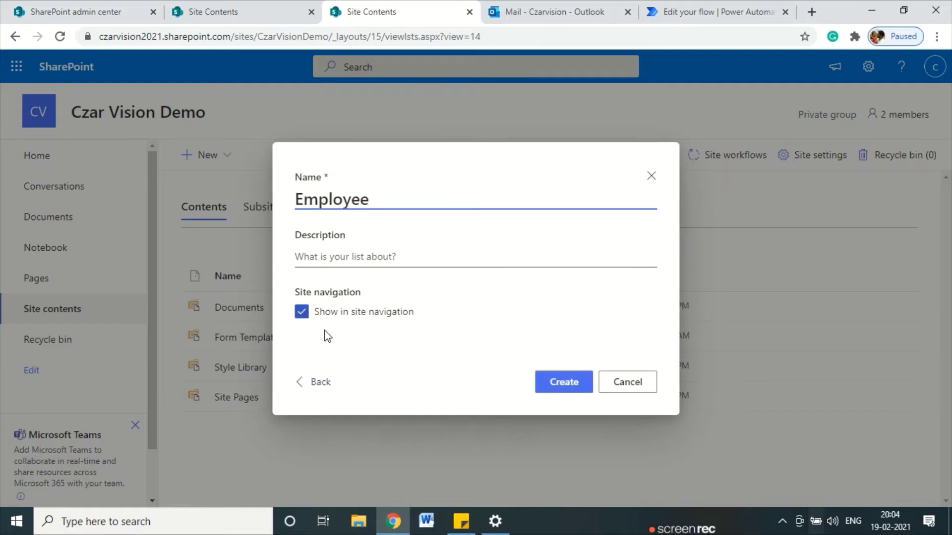
pyautogui.click(568, 386)
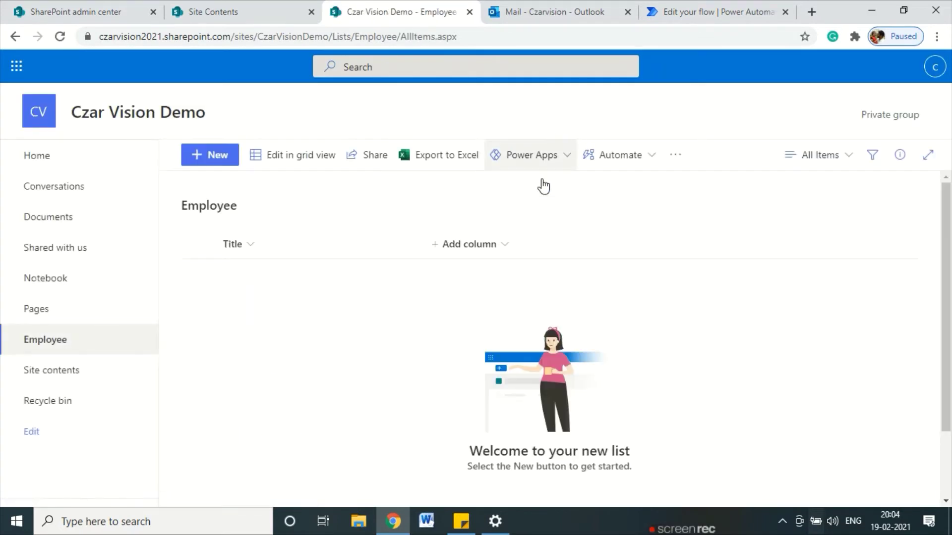
# - Try to rename the Employee list's Title column as Name
pyautogui.click(468, 257)
pyautogui.click(250, 239)
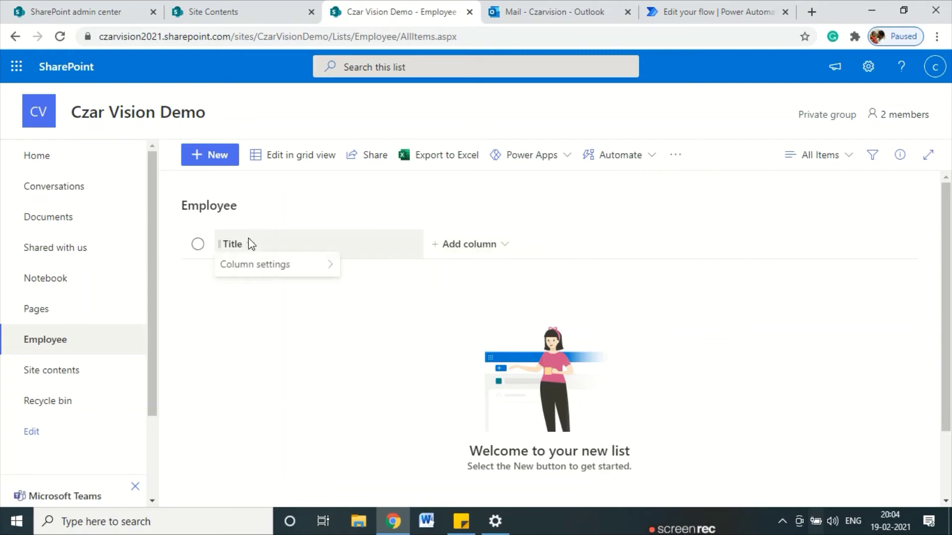
pyautogui.click(249, 238)
pyautogui.moveTo(323, 353)
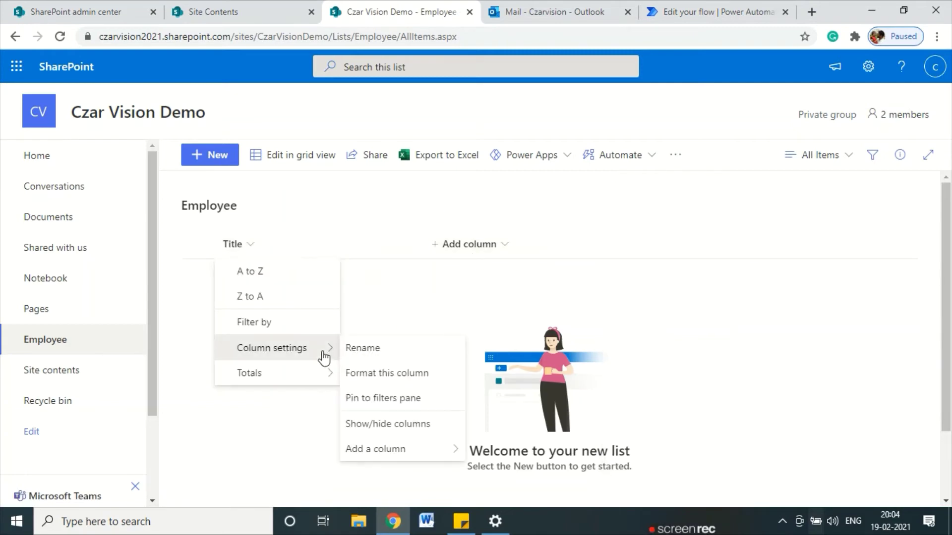
pyautogui.click(368, 347)
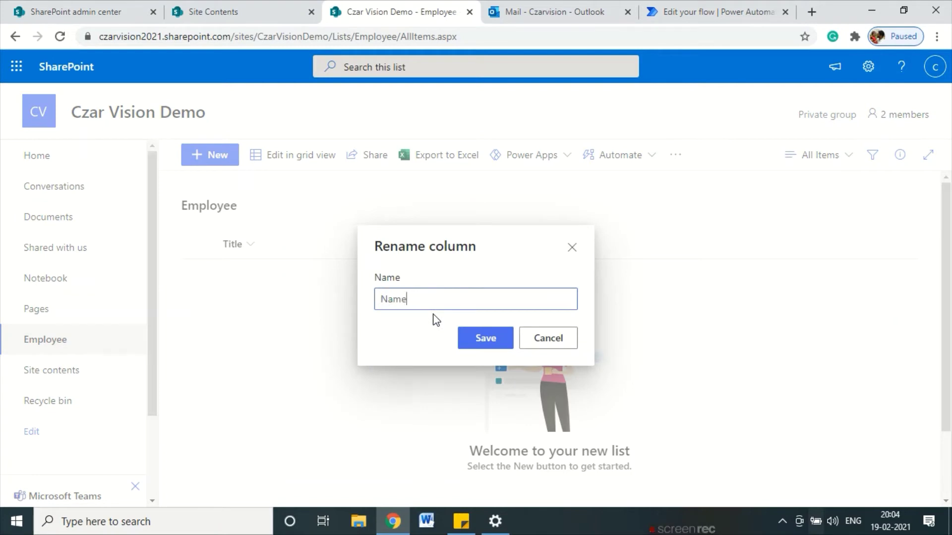
pyautogui.press('Return')
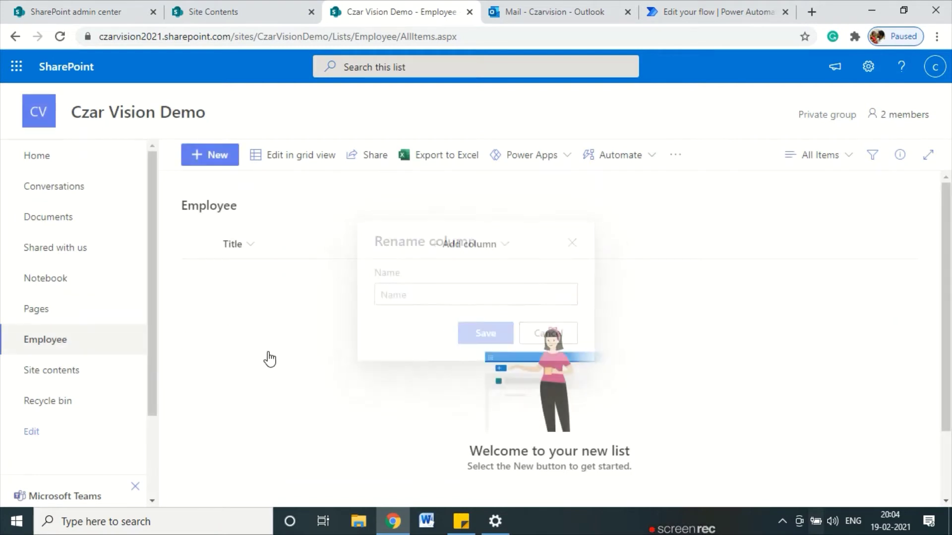
pyautogui.click(501, 247)
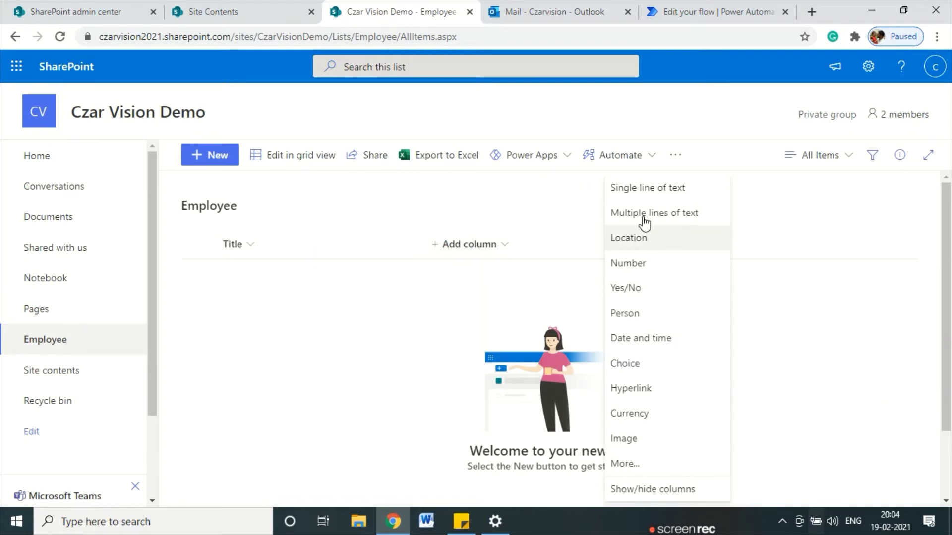
pyautogui.click(670, 190)
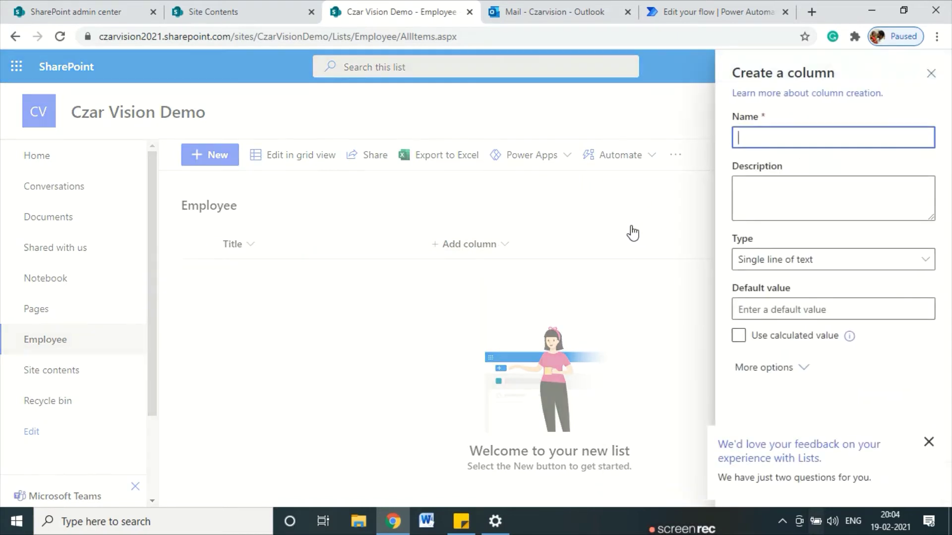
pyautogui.write('City')
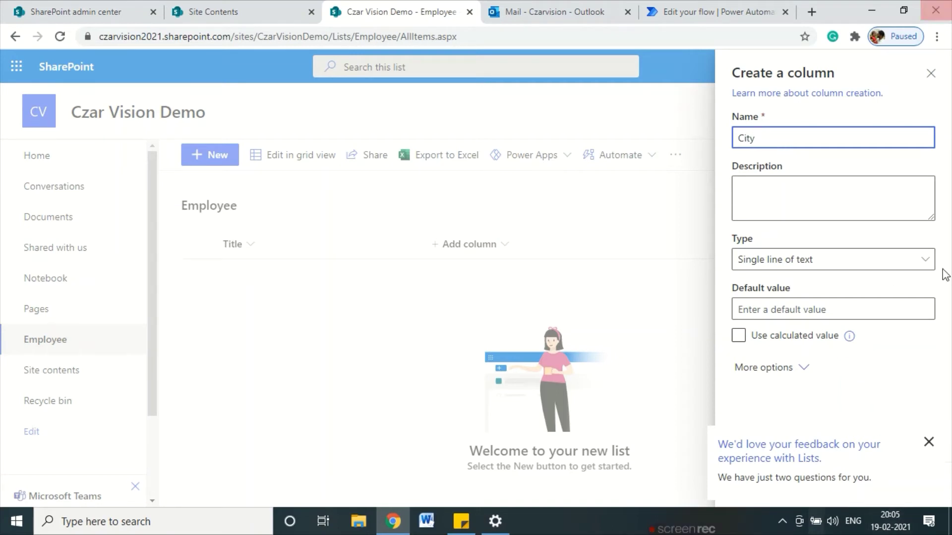
pyautogui.click(929, 441)
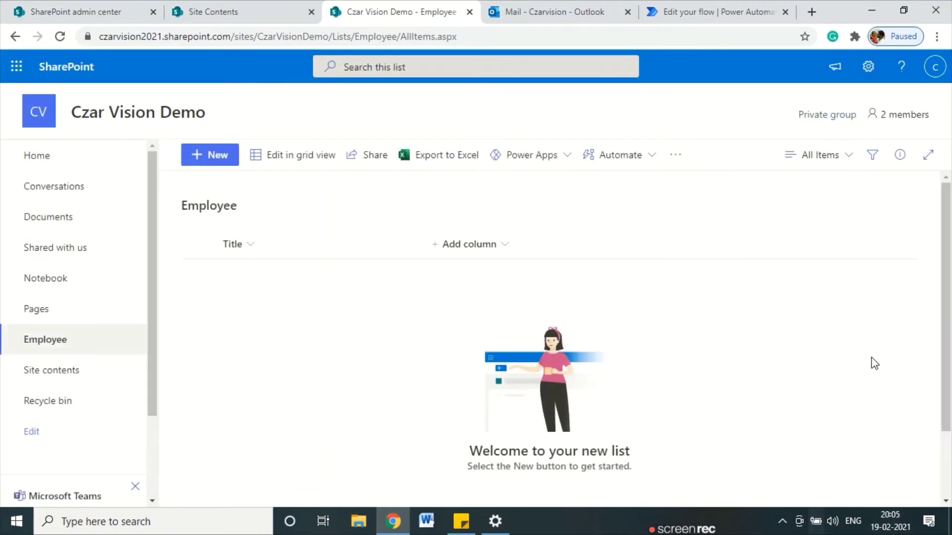
# - Add a single line of text column named City to the Employee list
pyautogui.click(516, 246)
pyautogui.click(647, 187)
pyautogui.write('City')
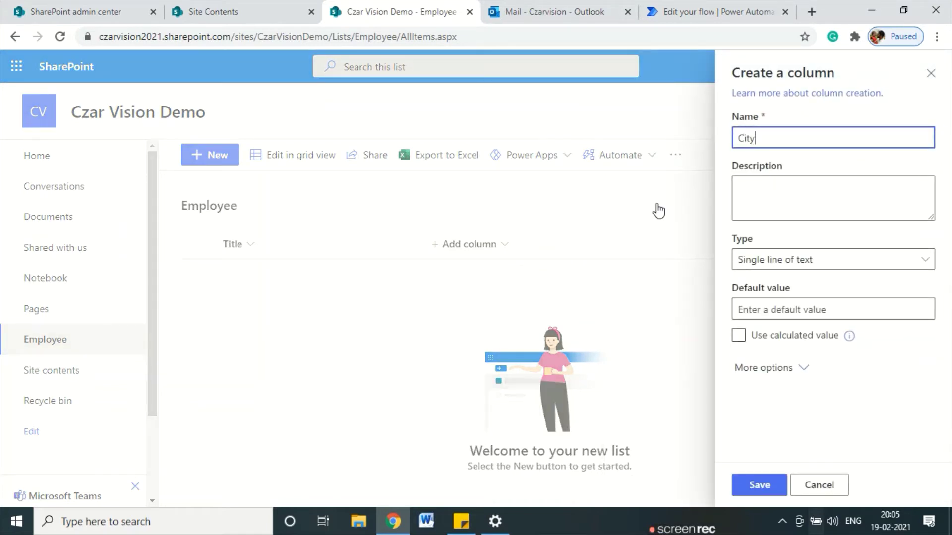
pyautogui.click(759, 485)
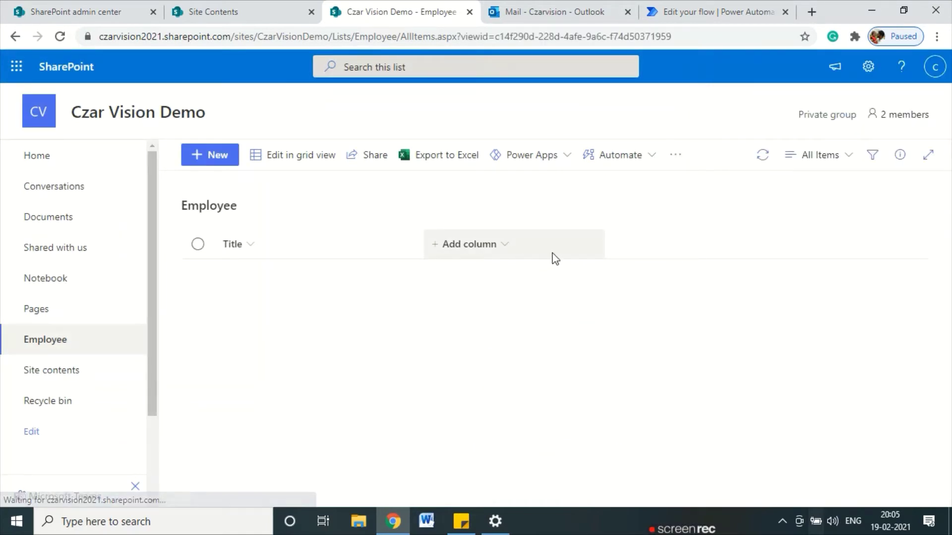
# - Add a date and time column named DOB to the Employee list, keeping its default options
pyautogui.click(575, 248)
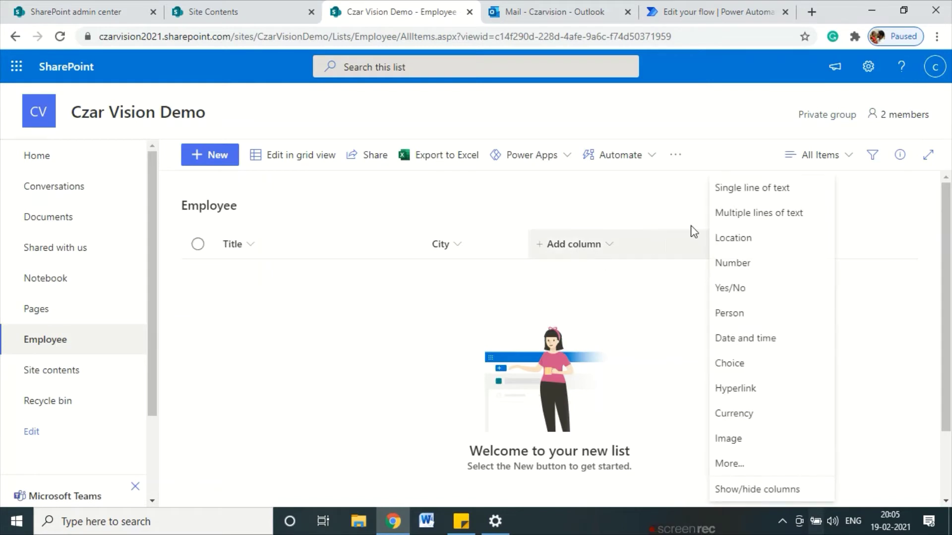
pyautogui.click(738, 340)
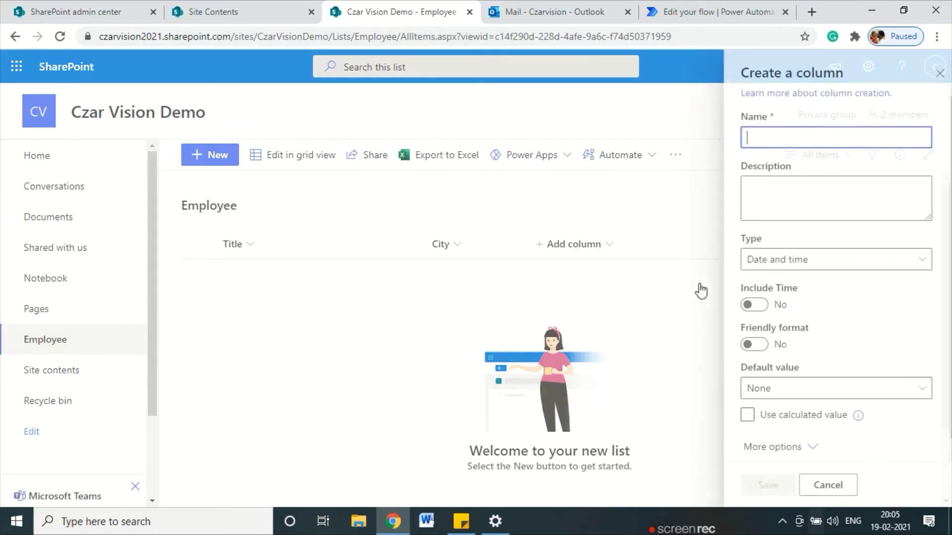
pyautogui.write('DOB')
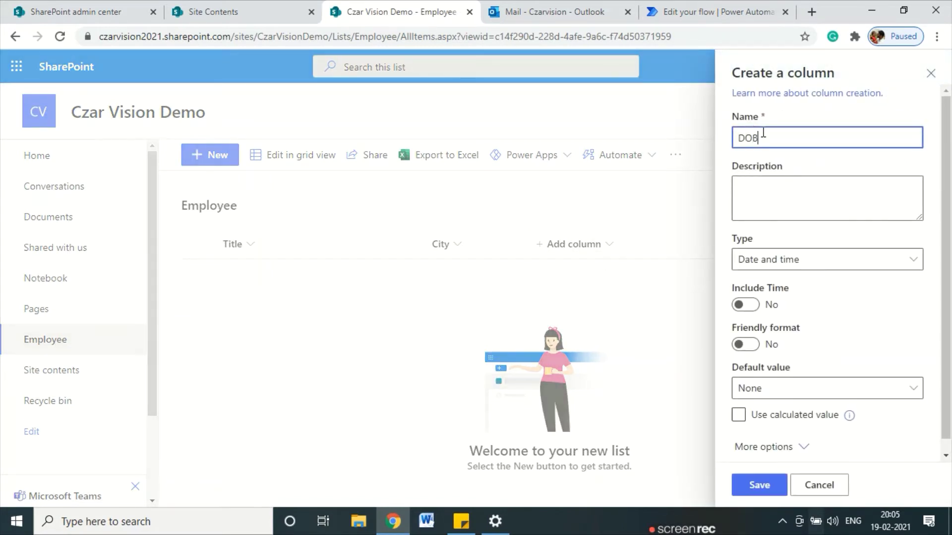
pyautogui.click(774, 484)
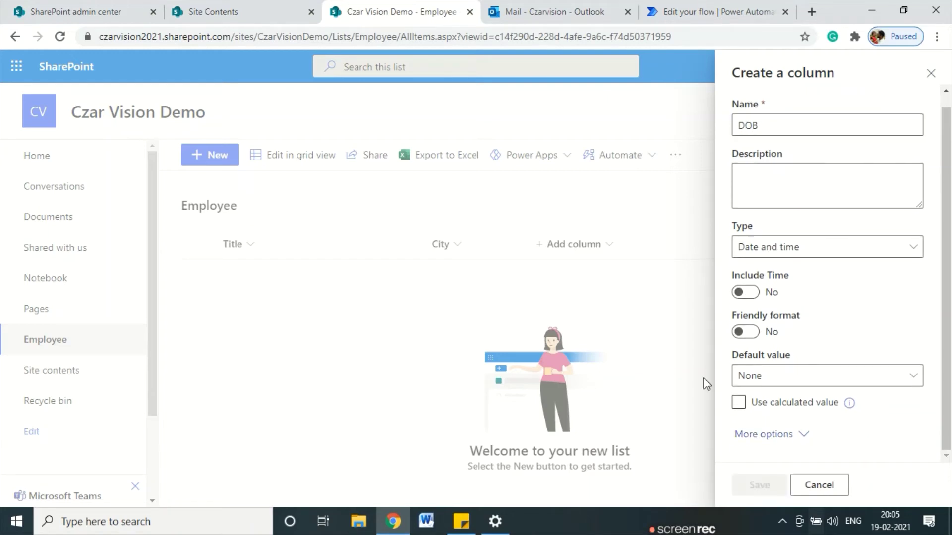
# - Add a choice column named Departmnet to the Employee list with the choices Sales, Marketing and Account
pyautogui.click(729, 247)
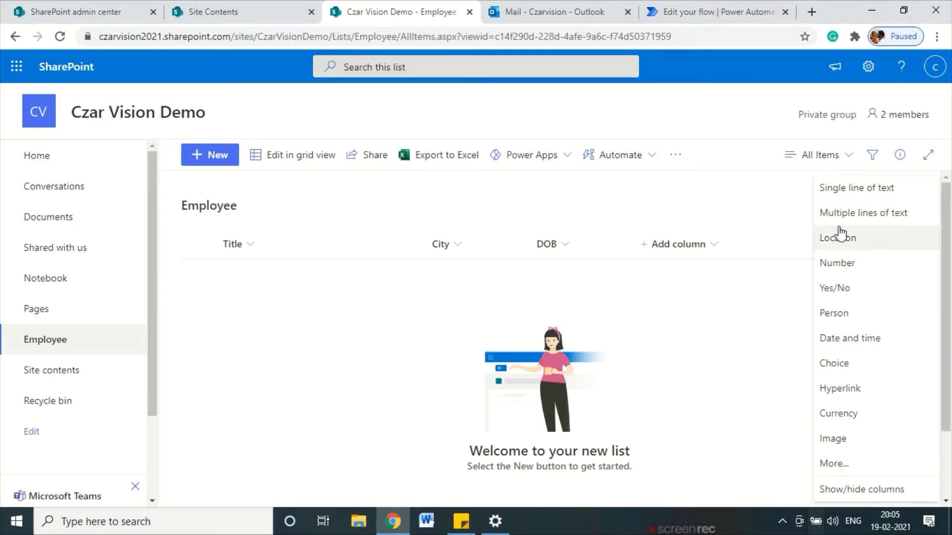
pyautogui.click(848, 363)
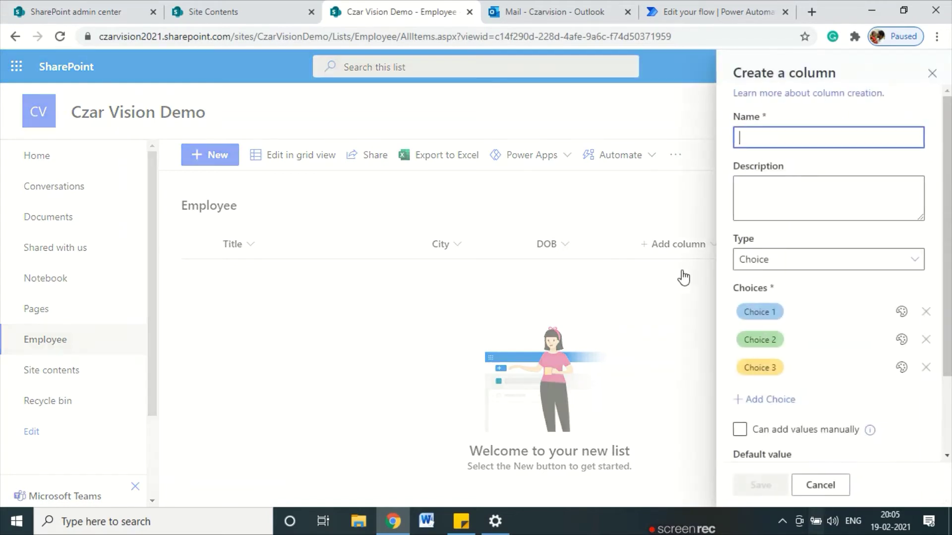
pyautogui.write('Departmnet')
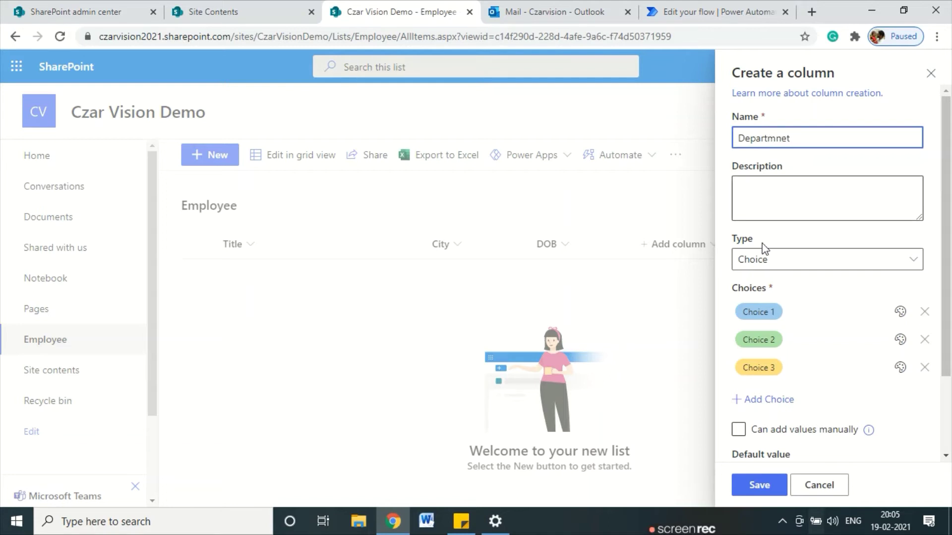
pyautogui.click(776, 312)
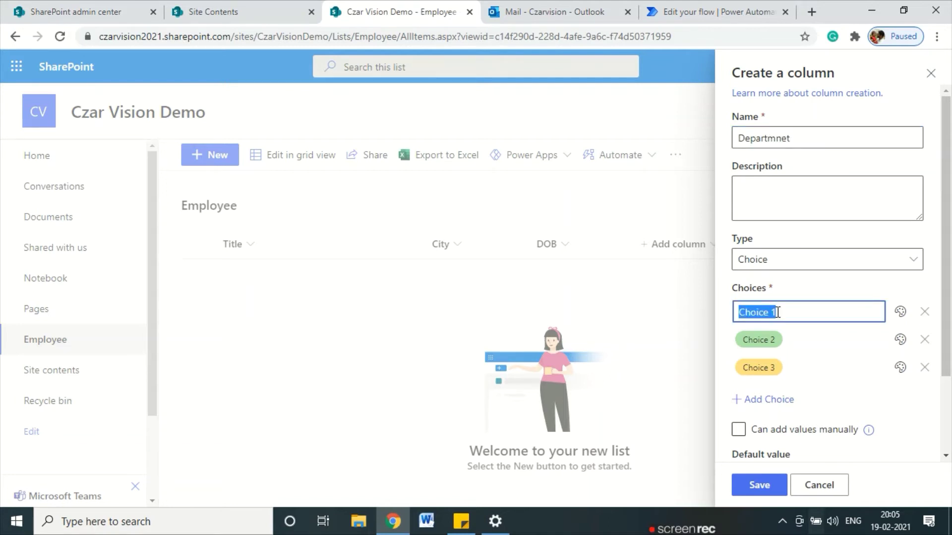
pyautogui.write('Sales')
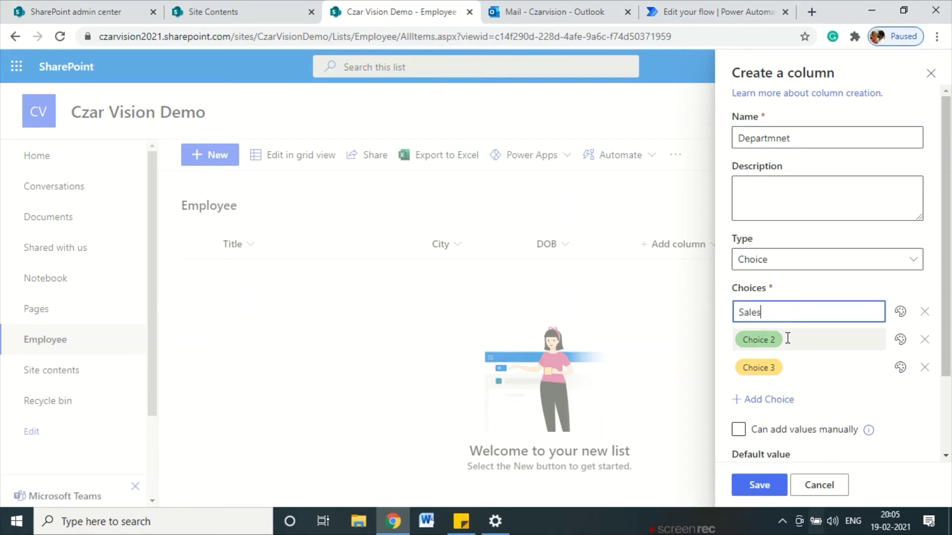
pyautogui.click(786, 340)
pyautogui.write('Marketing')
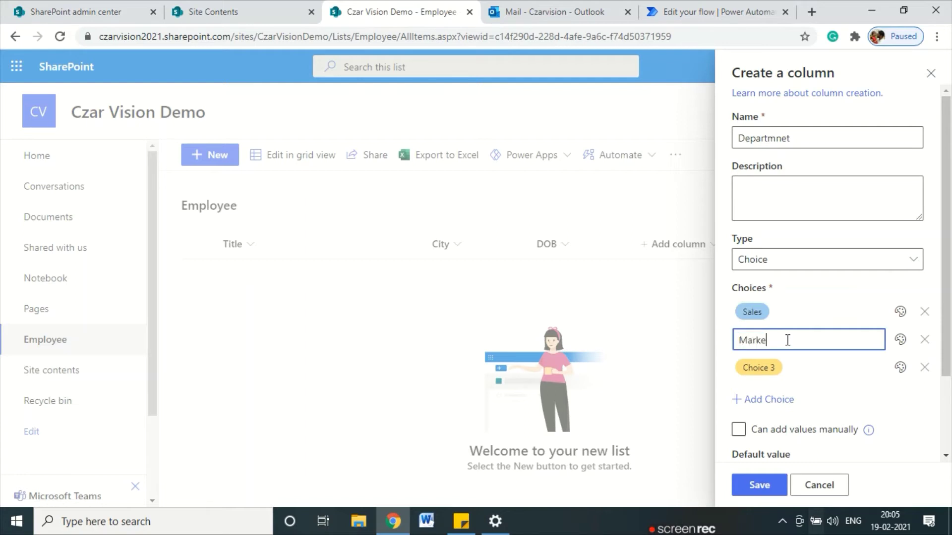
pyautogui.click(761, 367)
pyautogui.write('Account')
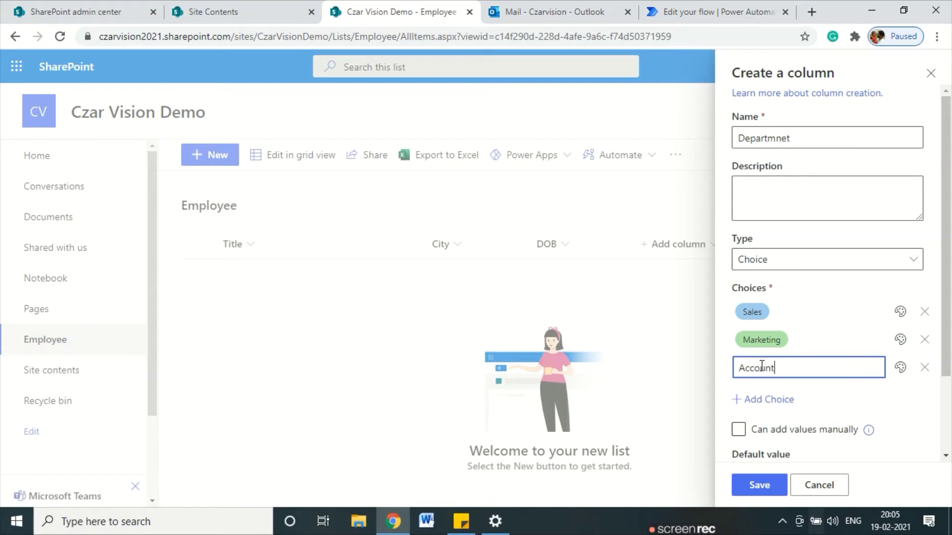
pyautogui.click(748, 486)
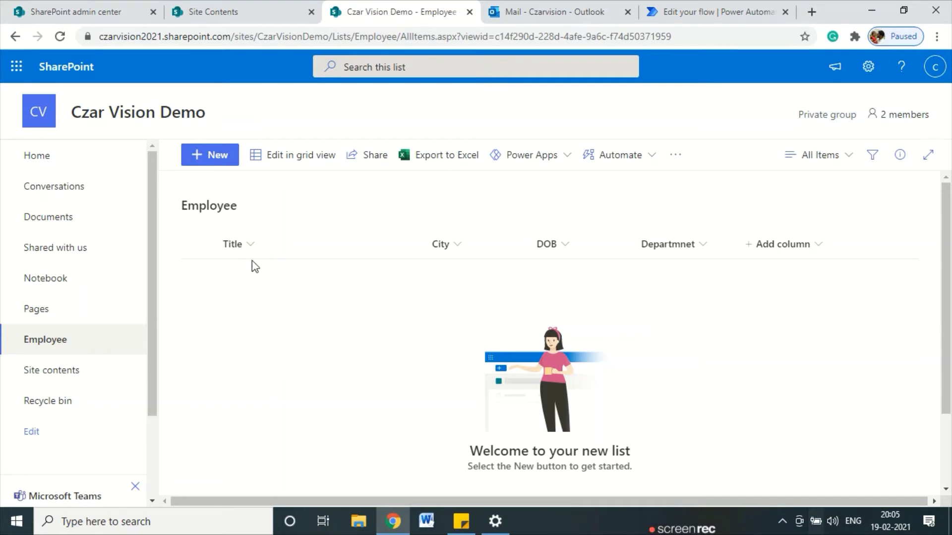
# - Rename the Employee list's Title column as EmpName
pyautogui.click(252, 246)
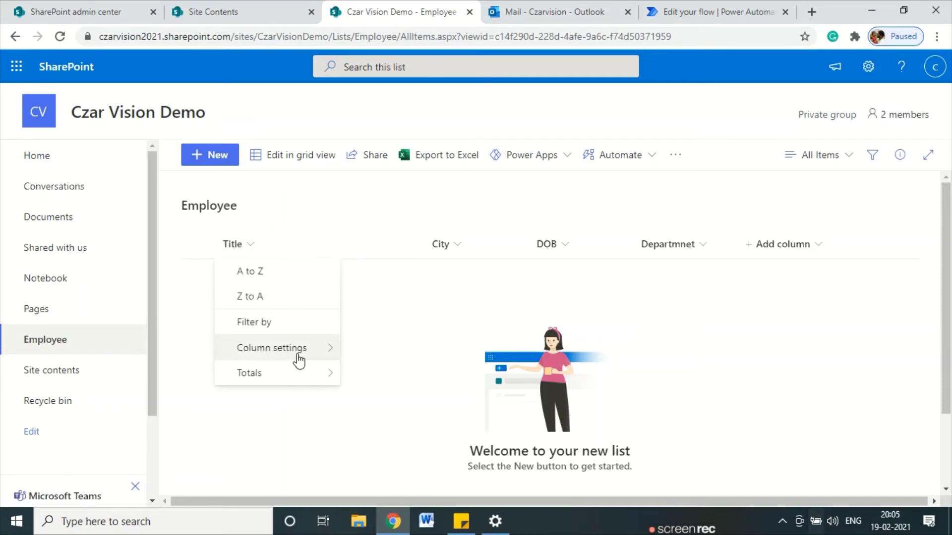
pyautogui.moveTo(299, 362)
pyautogui.click(369, 348)
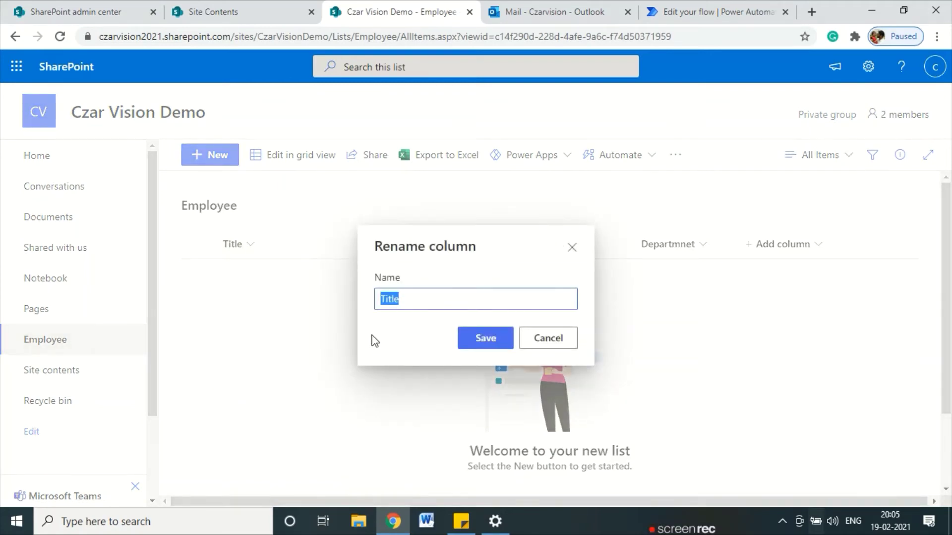
pyautogui.write('EmpName')
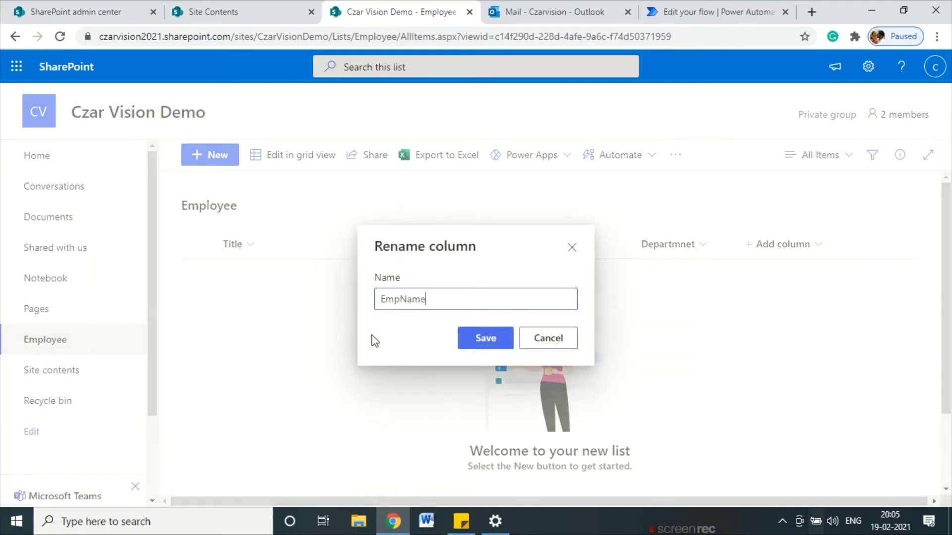
pyautogui.click(485, 344)
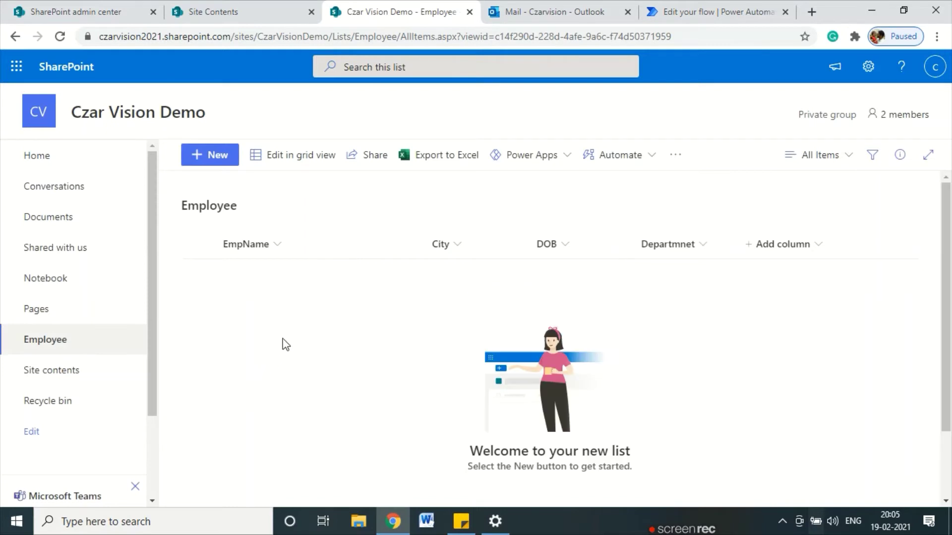
pyautogui.moveTo(190, 291); pyautogui.dragTo(256, 293)
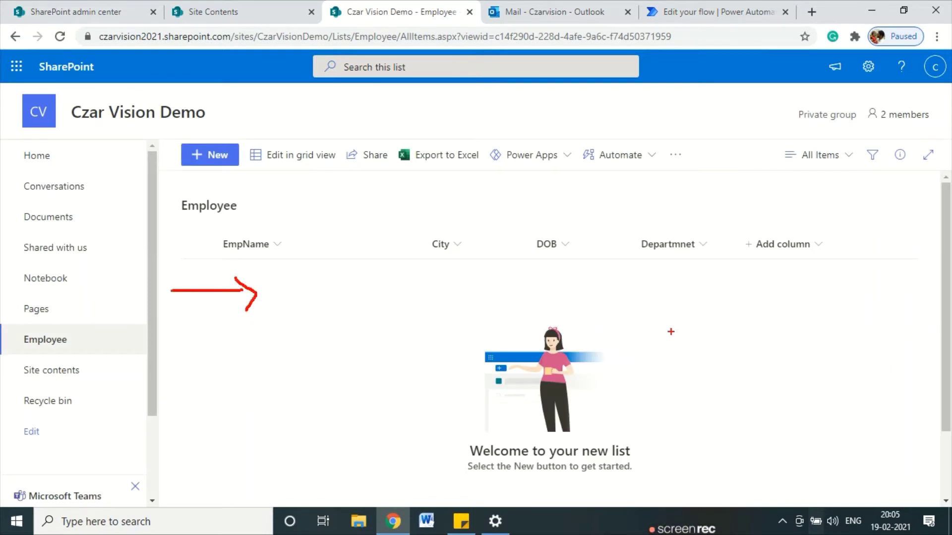
pyautogui.moveTo(617, 320)
pyautogui.mouseDown()
pyautogui.moveTo(801, 298)
pyautogui.moveTo(831, 307)
pyautogui.moveTo(788, 326)
pyautogui.mouseUp()
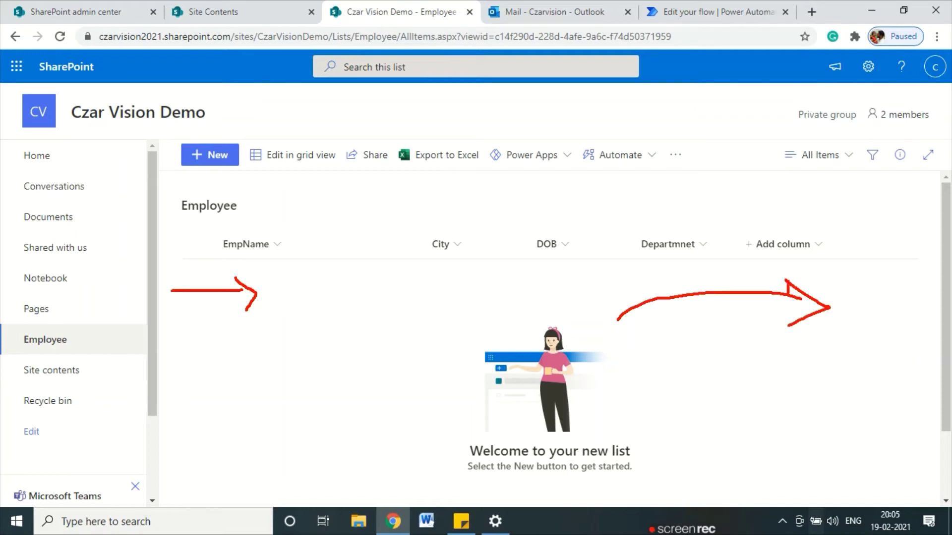
pyautogui.moveTo(786, 281); pyautogui.dragTo(787, 347)
pyautogui.press('Escape')
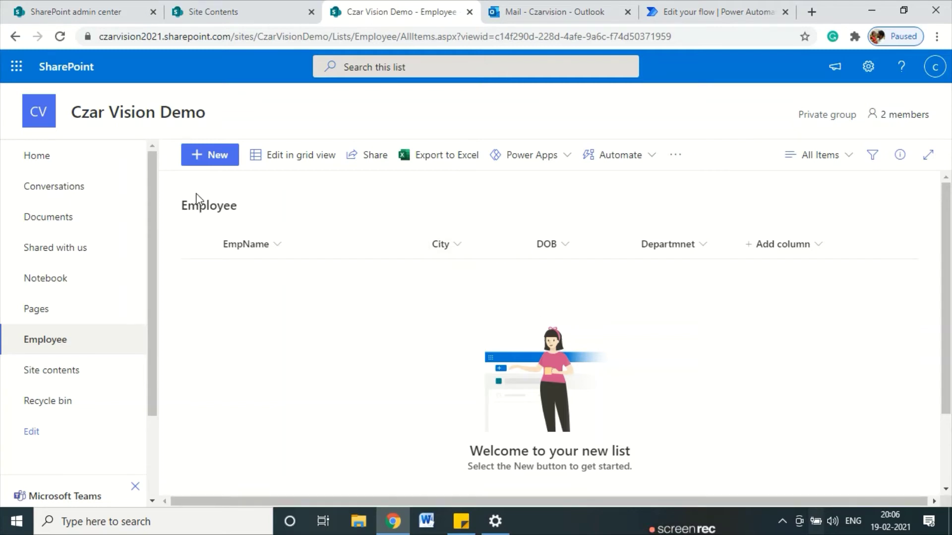
pyautogui.moveTo(250, 184)
pyautogui.mouseDown()
pyautogui.moveTo(229, 237)
pyautogui.moveTo(205, 184)
pyautogui.mouseUp()
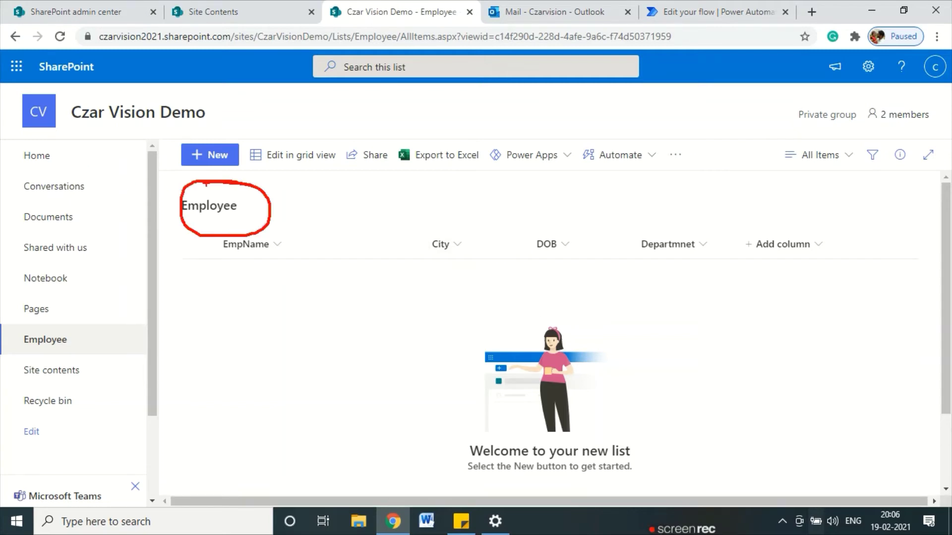
pyautogui.press('Escape')
# - Switch to Power Automate and start building an automated cloud flow from blank
pyautogui.click(722, 6)
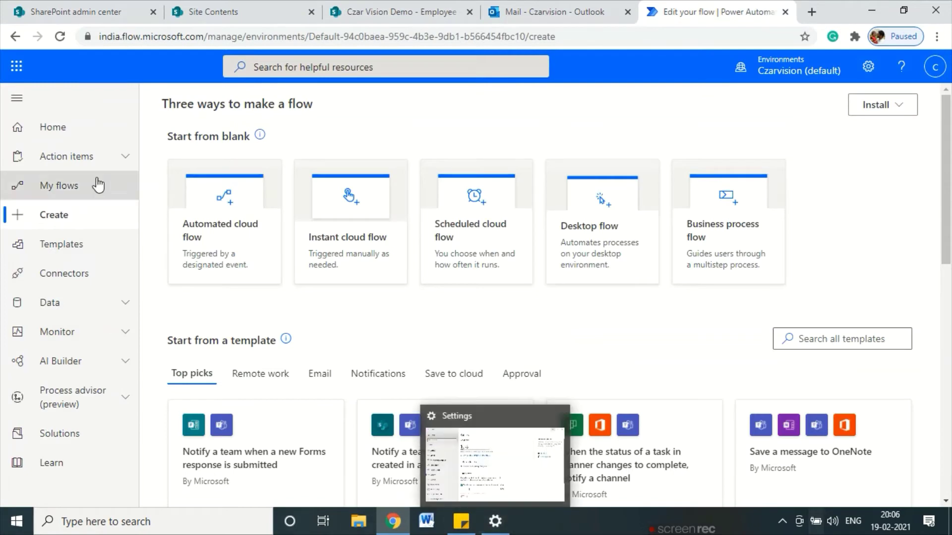
pyautogui.click(225, 228)
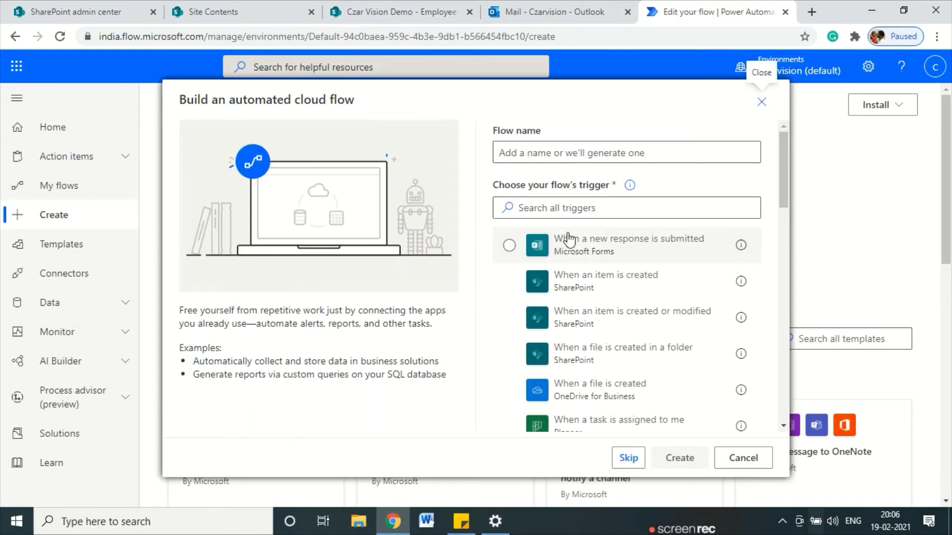
# - Look through the full list of available flow triggers, especially the SharePoint ones for items and files
pyautogui.scroll(-1, 578, 253)
pyautogui.scroll(1, 578, 255)
pyautogui.scroll(-15, 578, 254)
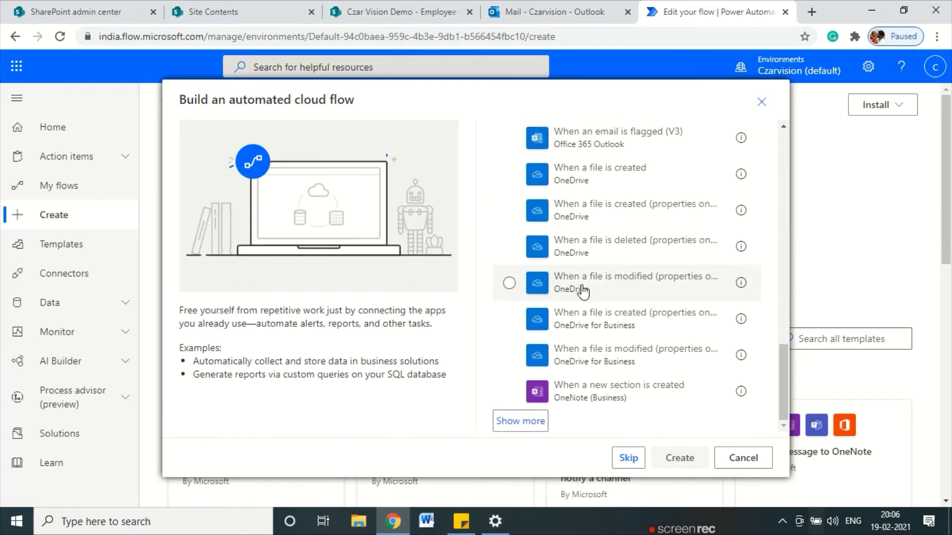
pyautogui.click(518, 420)
pyautogui.scroll(-5, 592, 371)
pyautogui.scroll(20, 582, 374)
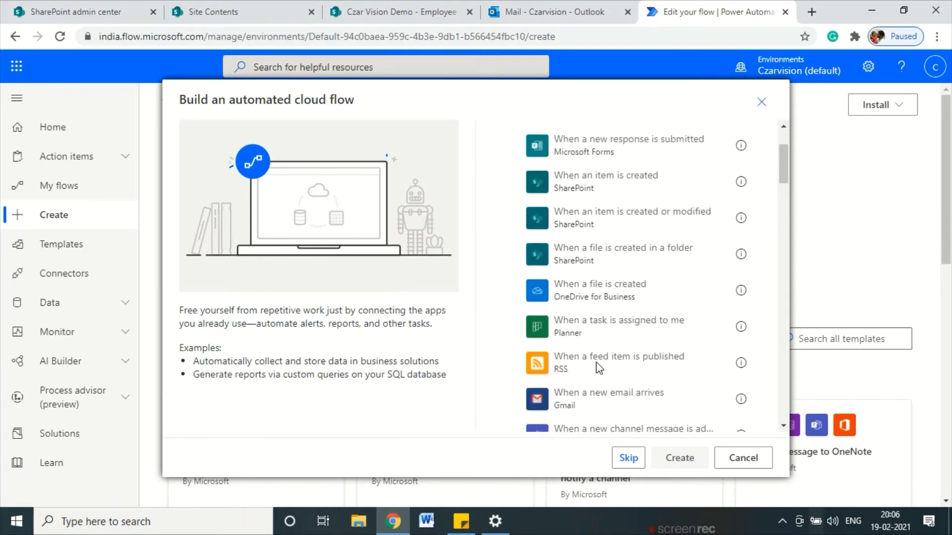
pyautogui.scroll(-4, 578, 377)
pyautogui.scroll(2, 576, 367)
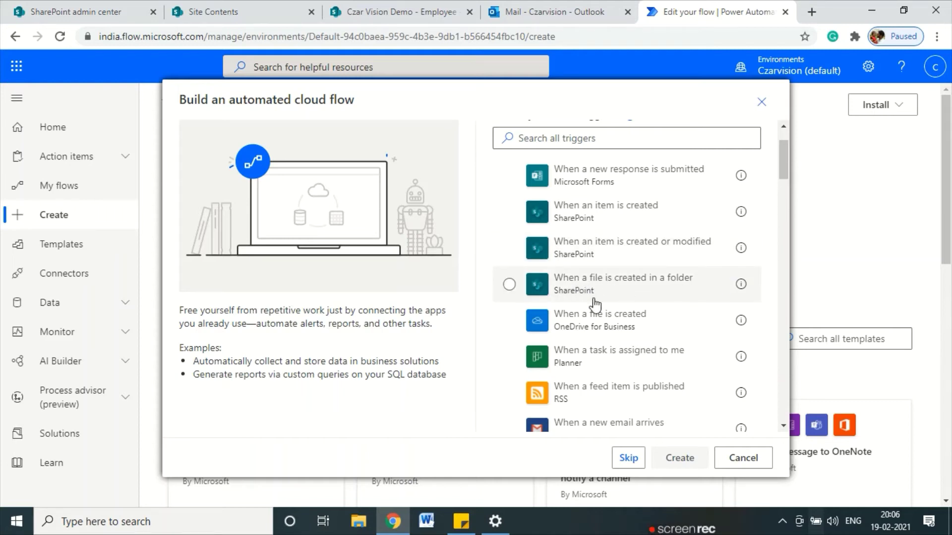
pyautogui.scroll(-10, 590, 317)
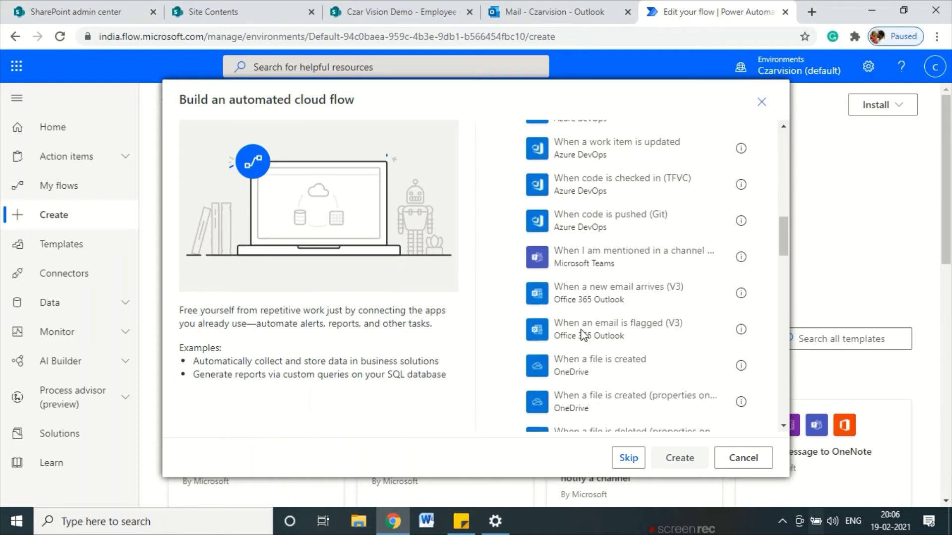
pyautogui.scroll(-13, 584, 336)
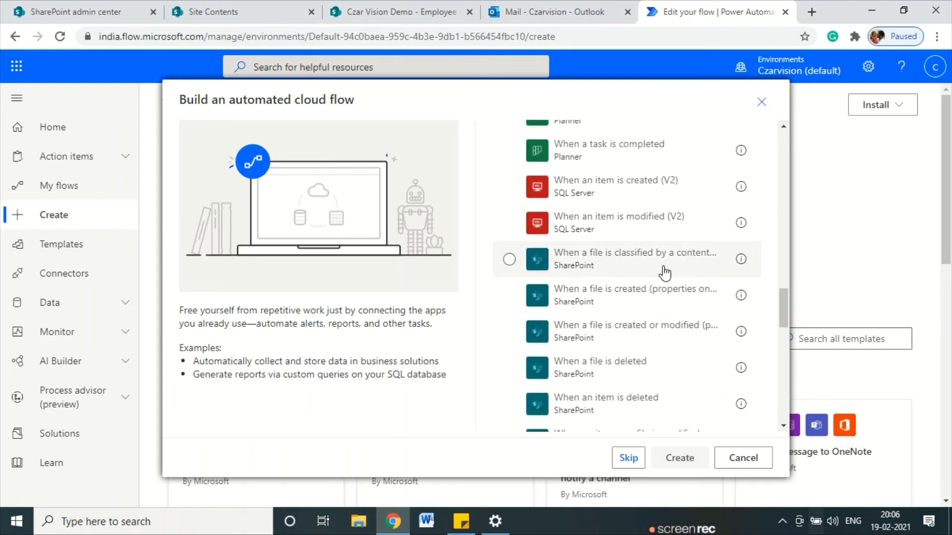
pyautogui.scroll(-5, 610, 339)
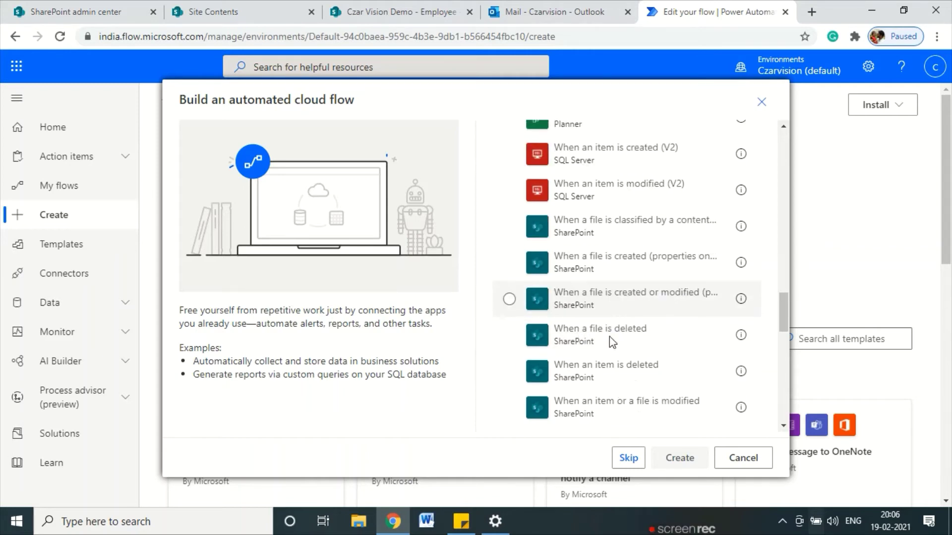
pyautogui.scroll(-10, 607, 337)
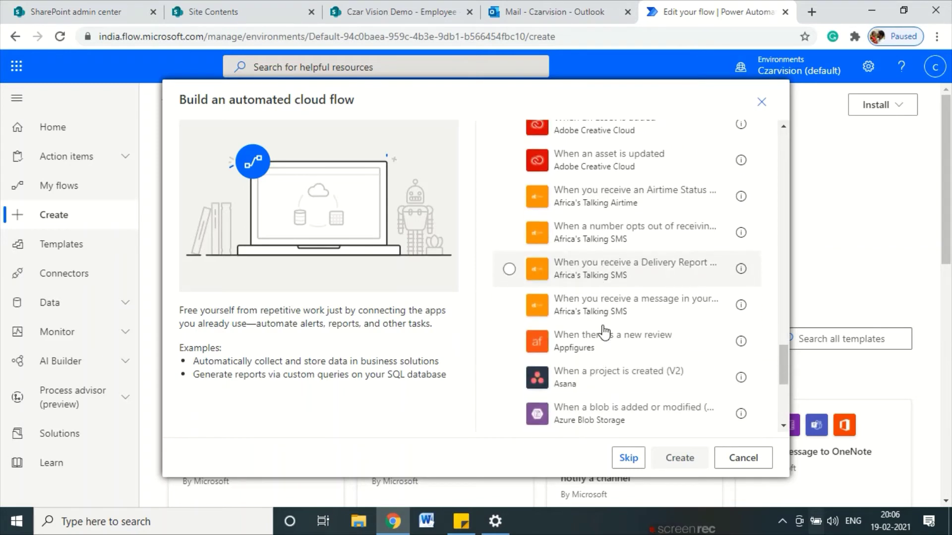
pyautogui.scroll(13, 588, 324)
pyautogui.scroll(15, 588, 325)
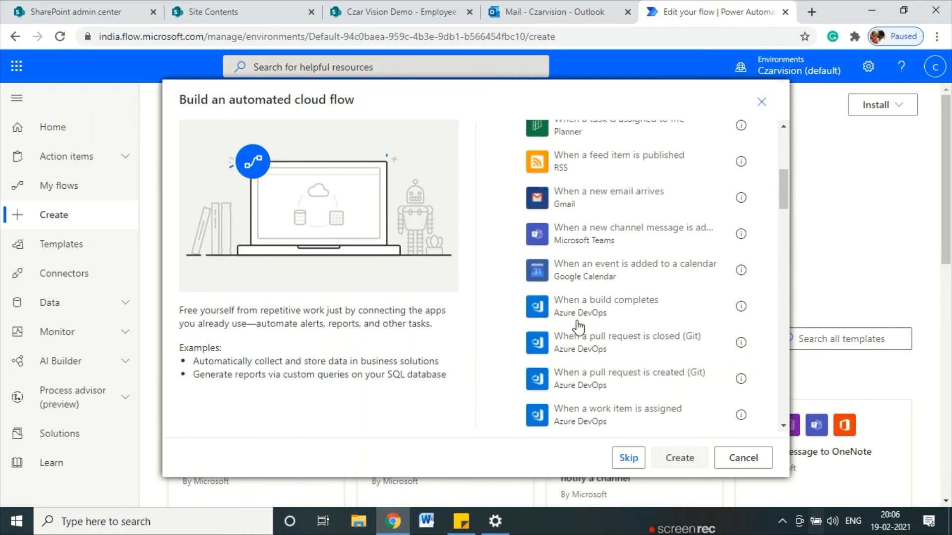
pyautogui.scroll(3, 565, 389)
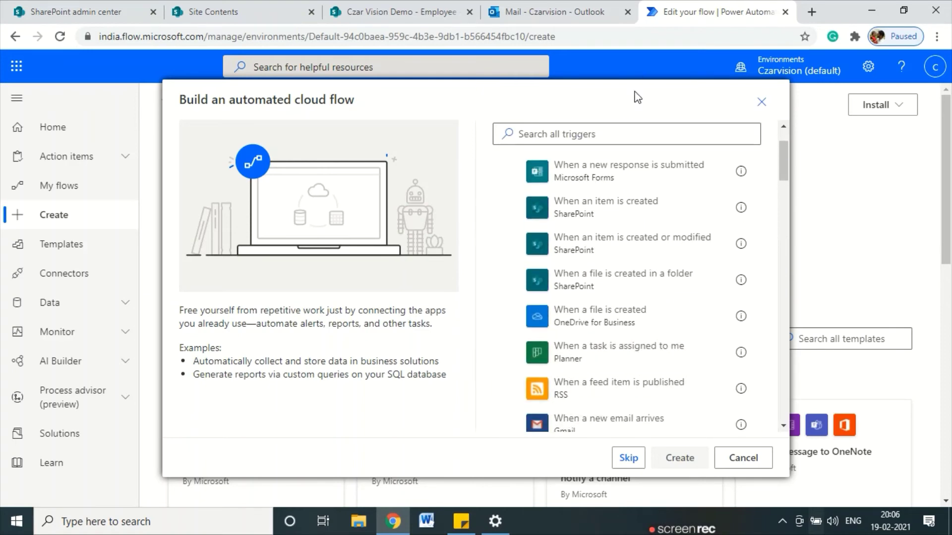
# - Create the flow with SharePoint's When an item is created trigger and the name Send Employee Joining Notification
pyautogui.click(606, 216)
pyautogui.scroll(2, 620, 297)
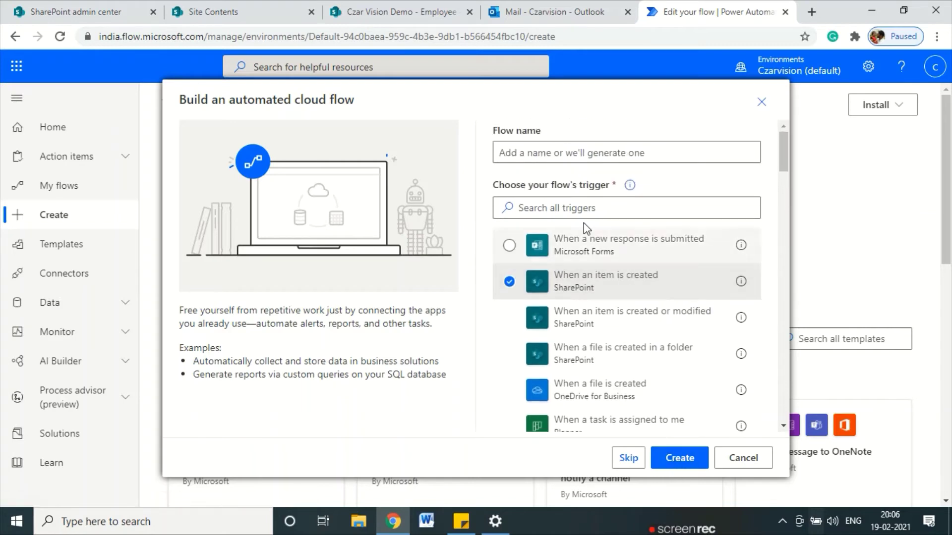
pyautogui.click(525, 143)
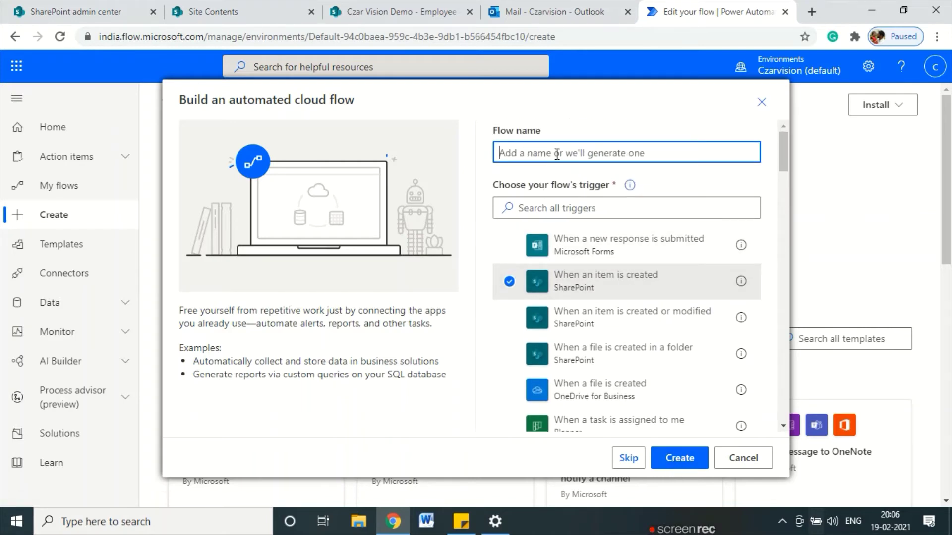
pyautogui.write('Se')
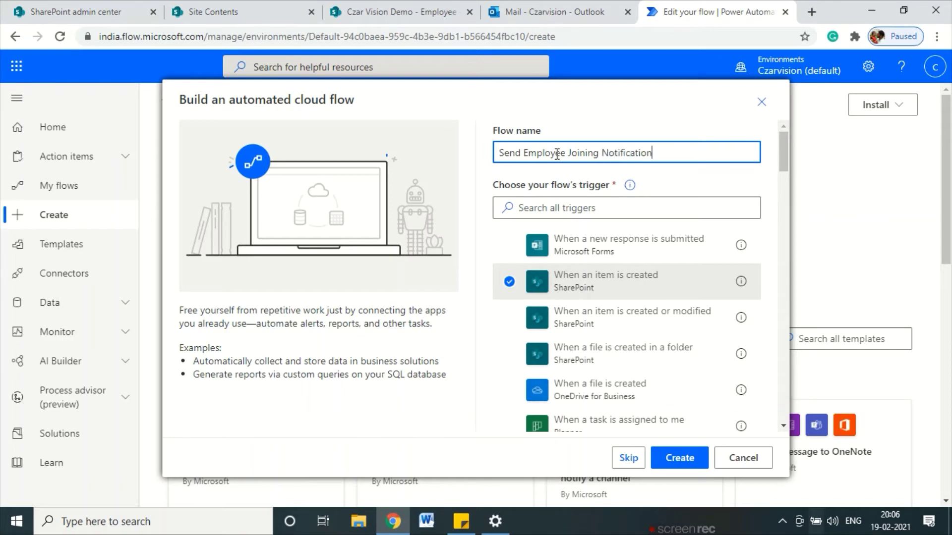
pyautogui.click(678, 457)
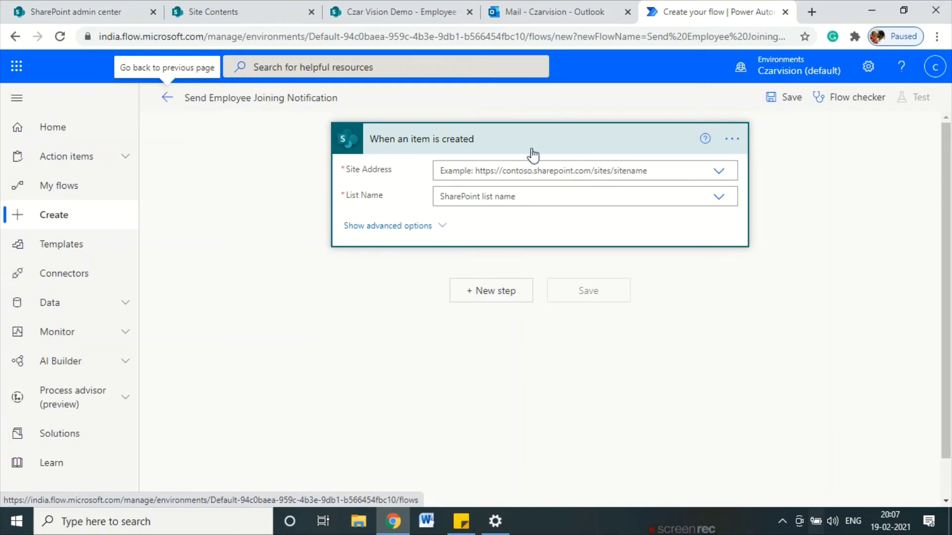
# - Switch to the Employee list in SharePoint and copy the site part of its URL, ending at CzarVisionDemo
pyautogui.click(714, 174)
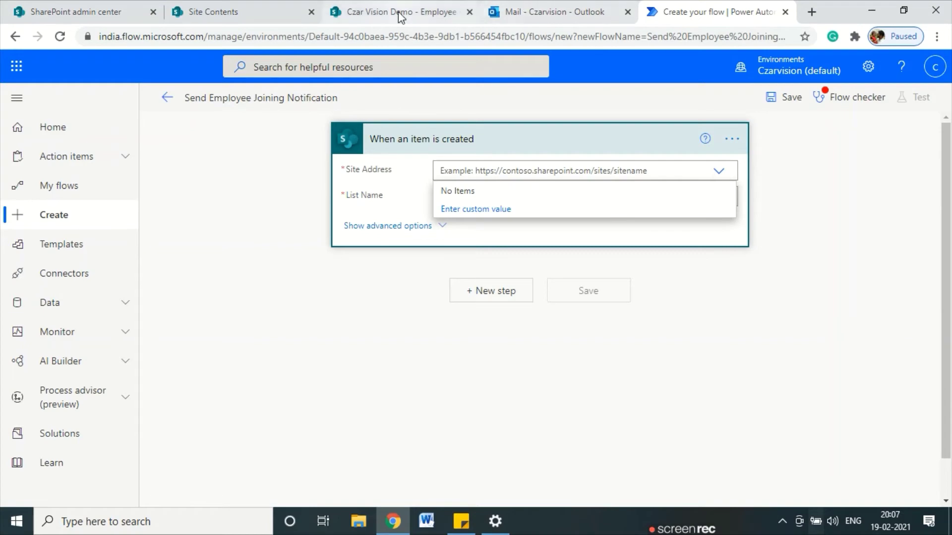
pyautogui.click(446, 13)
pyautogui.moveTo(328, 36); pyautogui.dragTo(86, 37)
pyautogui.hotkey('ctrl', 'c')
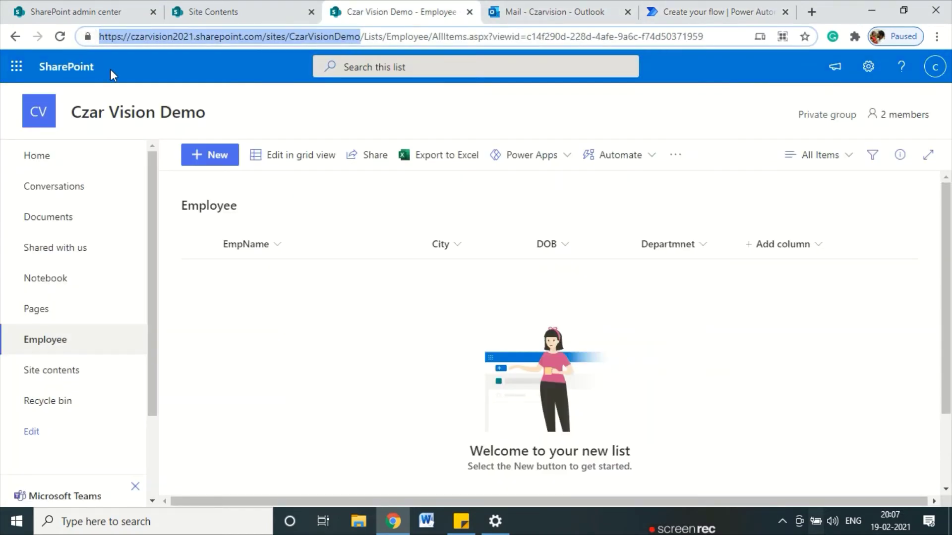
pyautogui.moveTo(234, 188)
pyautogui.mouseDown()
pyautogui.moveTo(176, 226)
pyautogui.moveTo(232, 187)
pyautogui.mouseUp()
pyautogui.moveTo(174, 268); pyautogui.dragTo(228, 269)
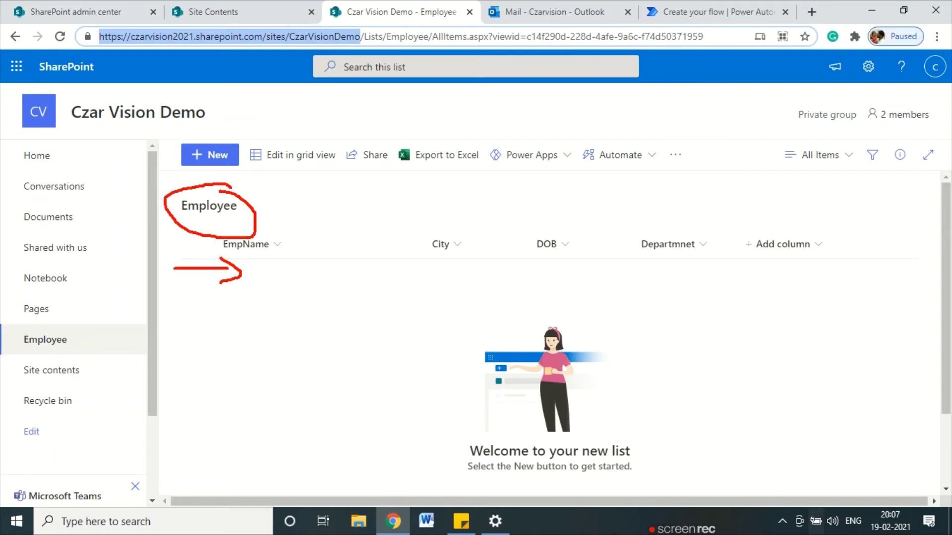
pyautogui.press('Escape')
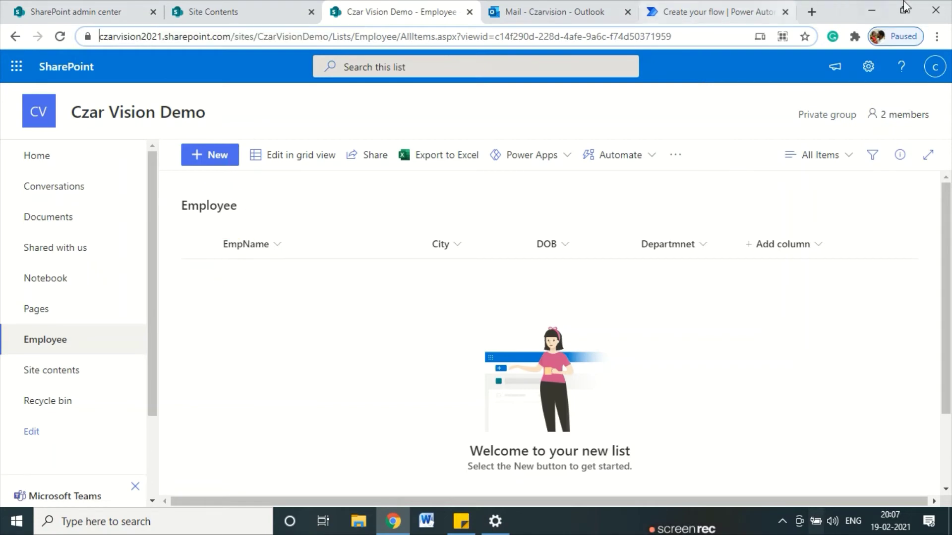
pyautogui.click(714, 11)
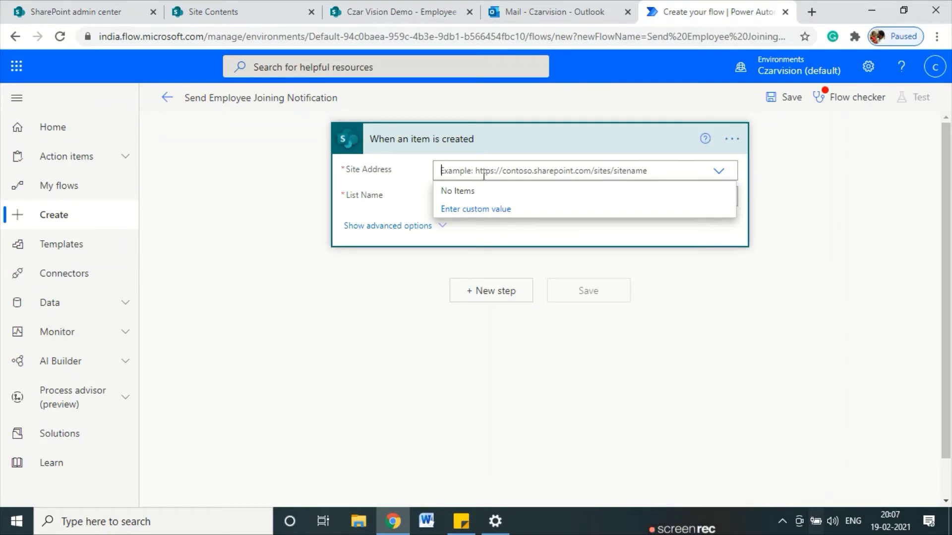
pyautogui.hotkey('ctrl', 'v')
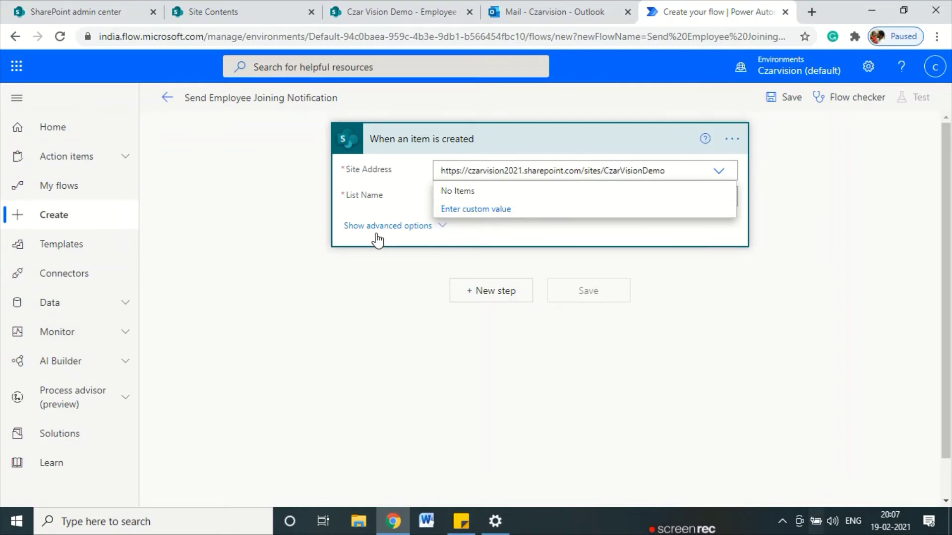
pyautogui.click(475, 210)
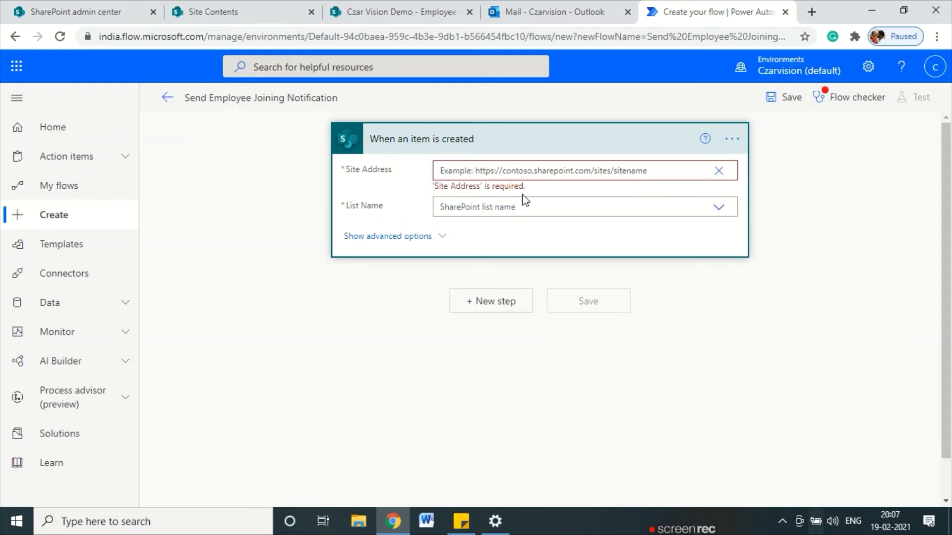
pyautogui.click(718, 172)
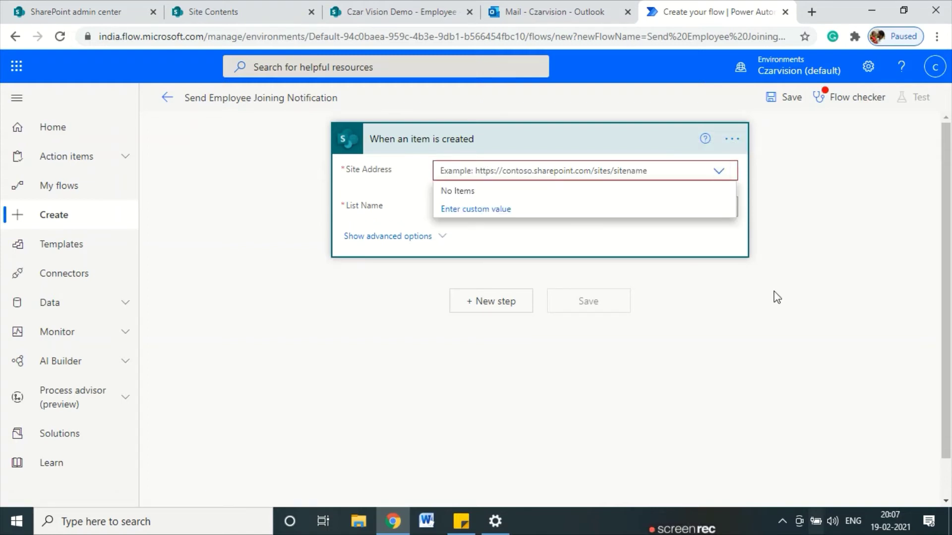
pyautogui.click(470, 210)
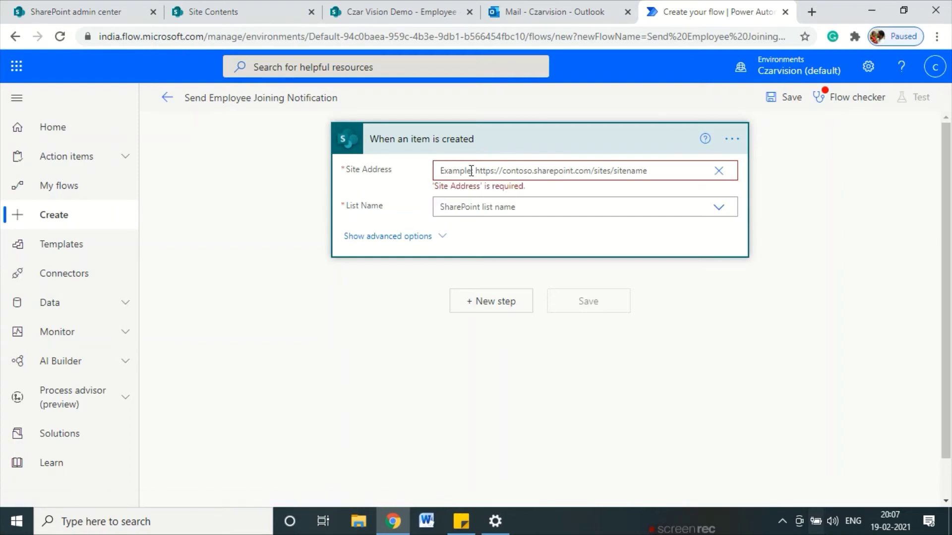
pyautogui.hotkey('ctrl', 'v')
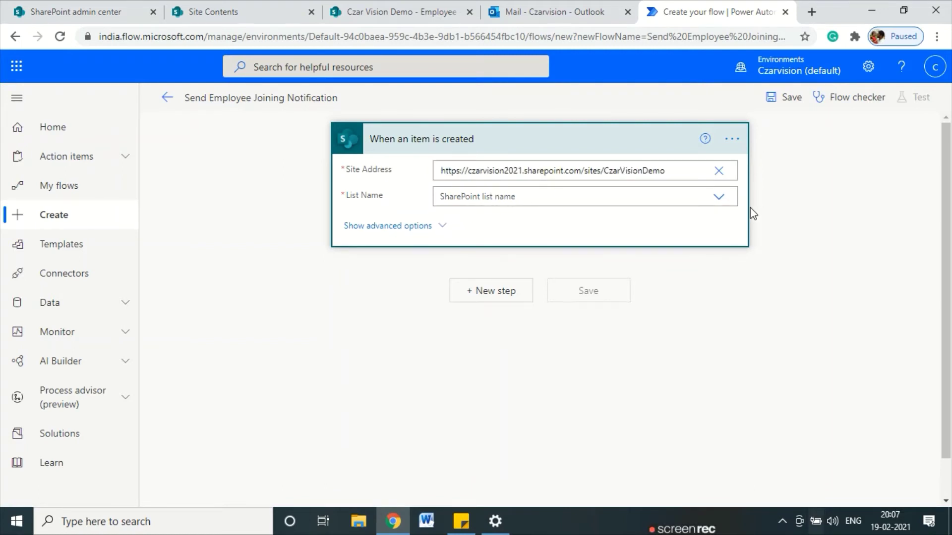
# - Set the trigger's List Name to Employee and show its advanced options
pyautogui.click(718, 197)
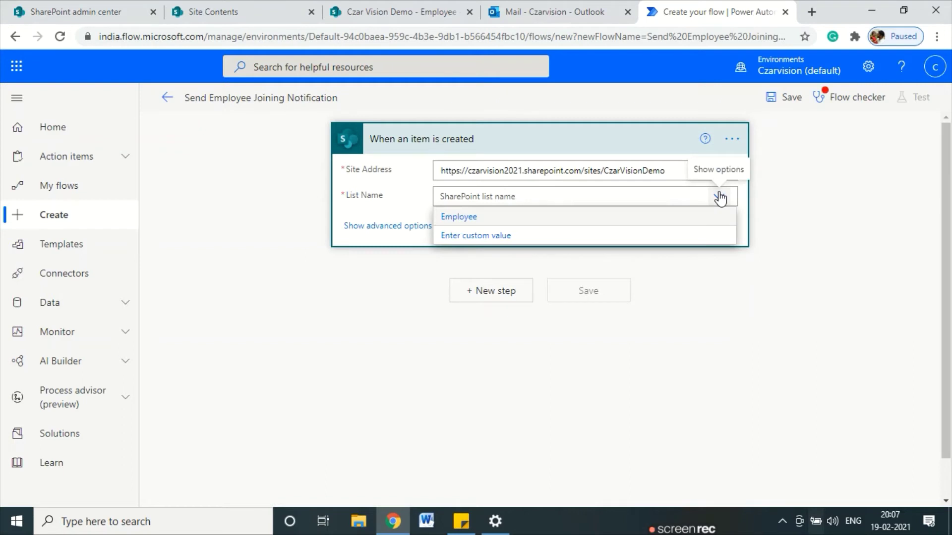
pyautogui.click(459, 218)
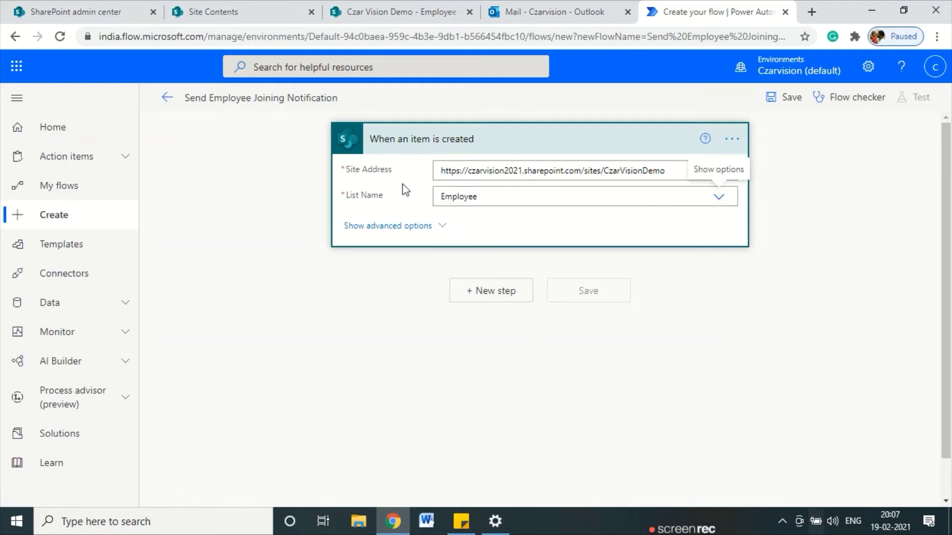
pyautogui.click(444, 226)
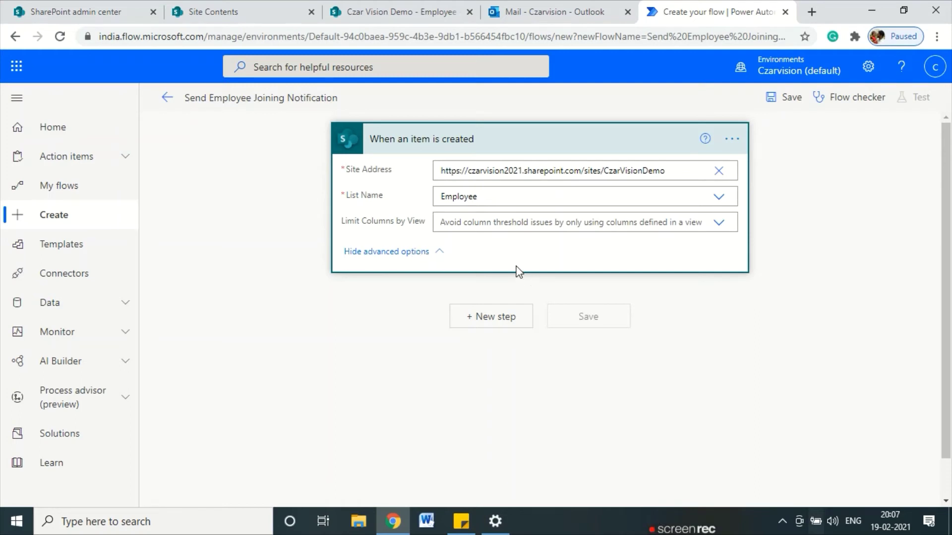
# - Add a new step after the trigger, searching for Email and choosing Office 365 Outlook's Send an email (V2) action
pyautogui.click(474, 323)
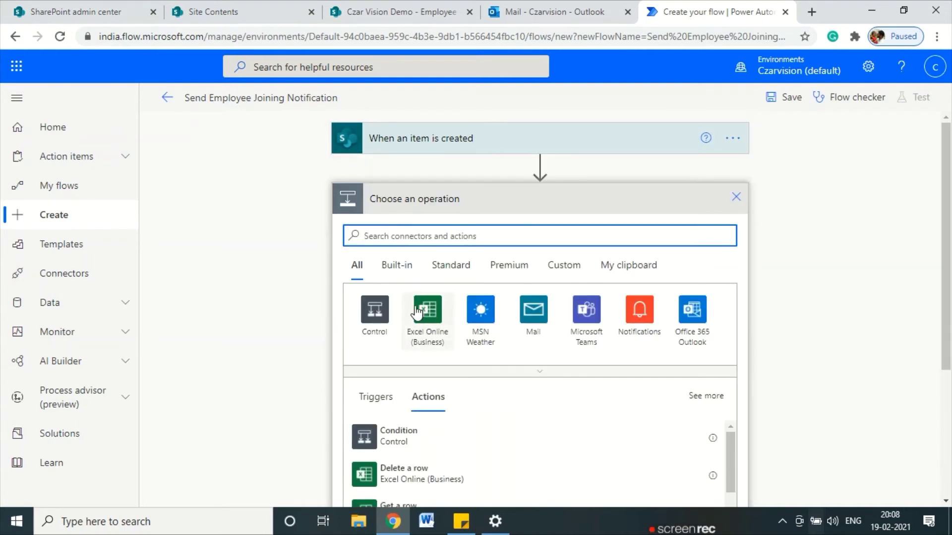
pyautogui.click(416, 238)
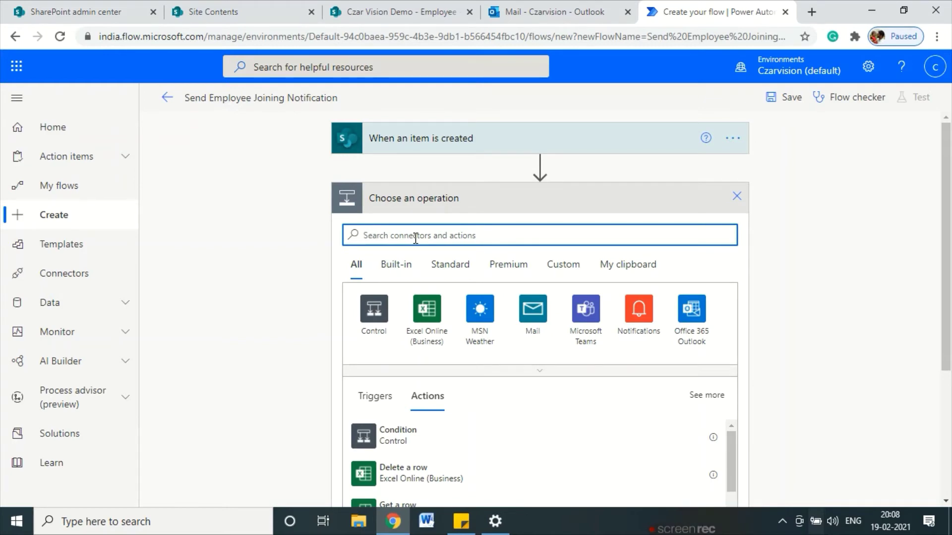
pyautogui.write('E')
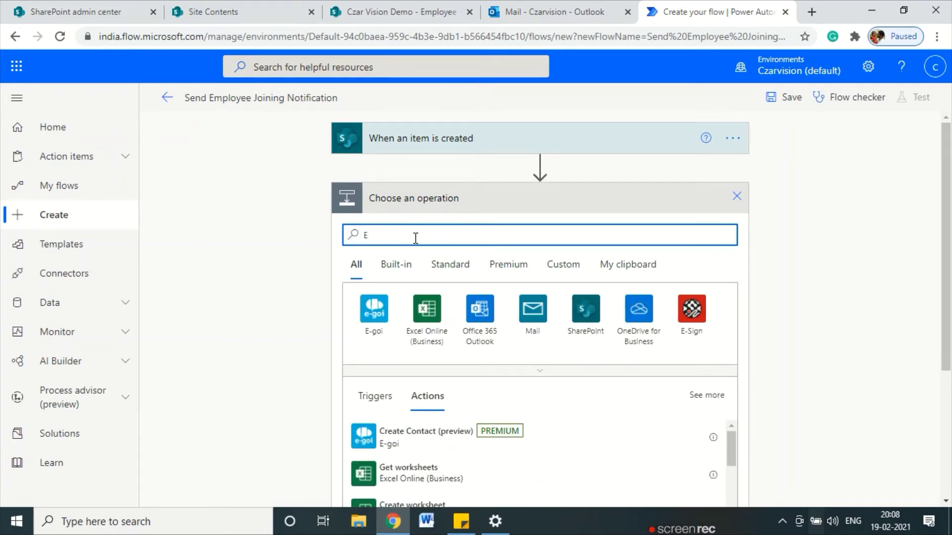
pyautogui.write('mail')
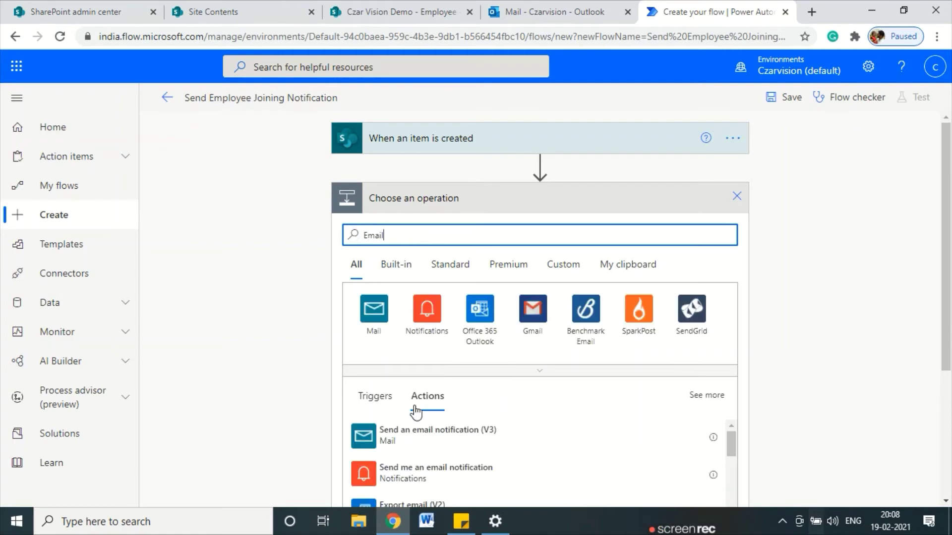
pyautogui.scroll(-2, 419, 405)
pyautogui.scroll(-2, 434, 412)
pyautogui.scroll(-4, 446, 426)
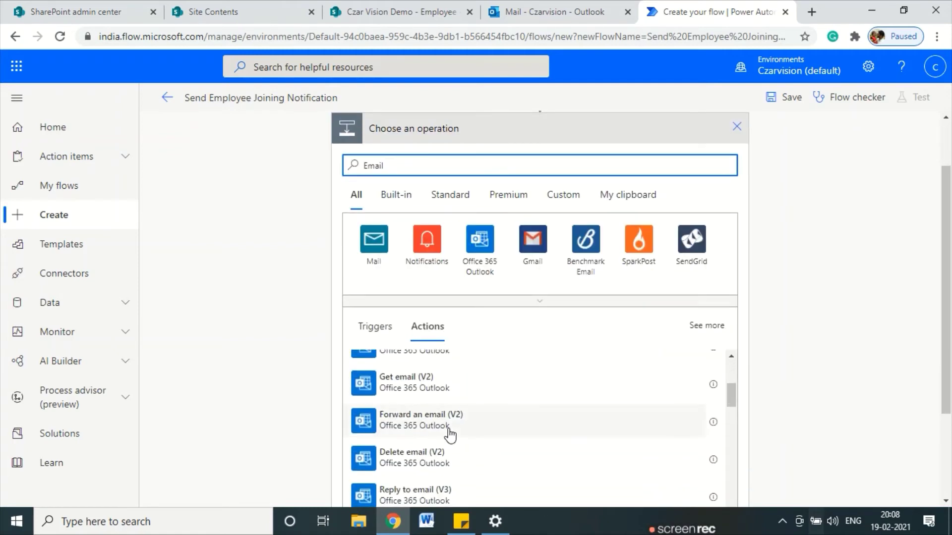
pyautogui.scroll(-2, 450, 437)
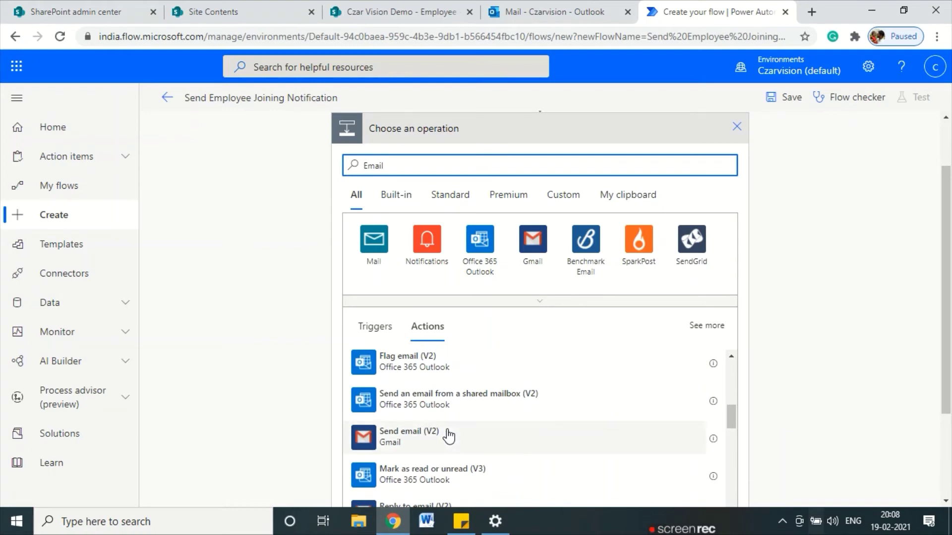
pyautogui.scroll(-3, 448, 437)
pyautogui.scroll(5, 449, 437)
pyautogui.scroll(4, 449, 436)
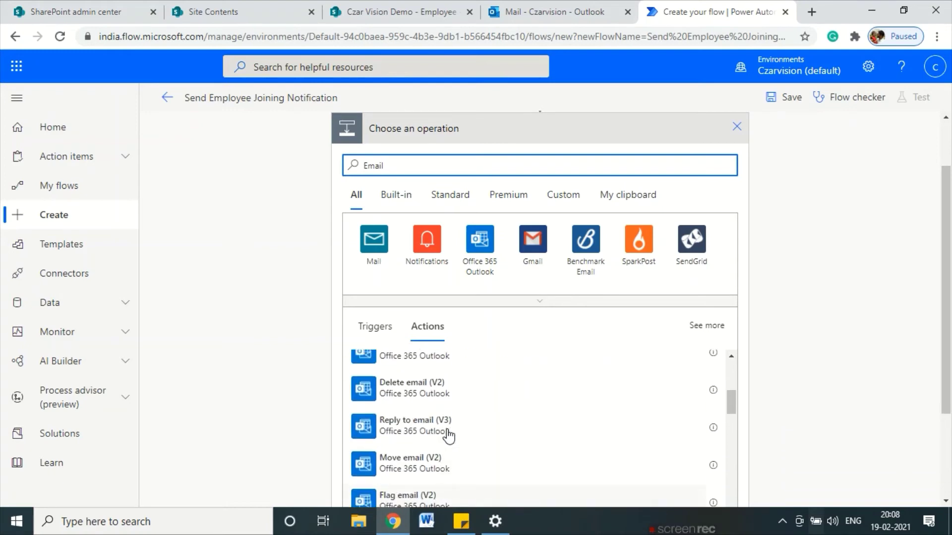
pyautogui.click(419, 427)
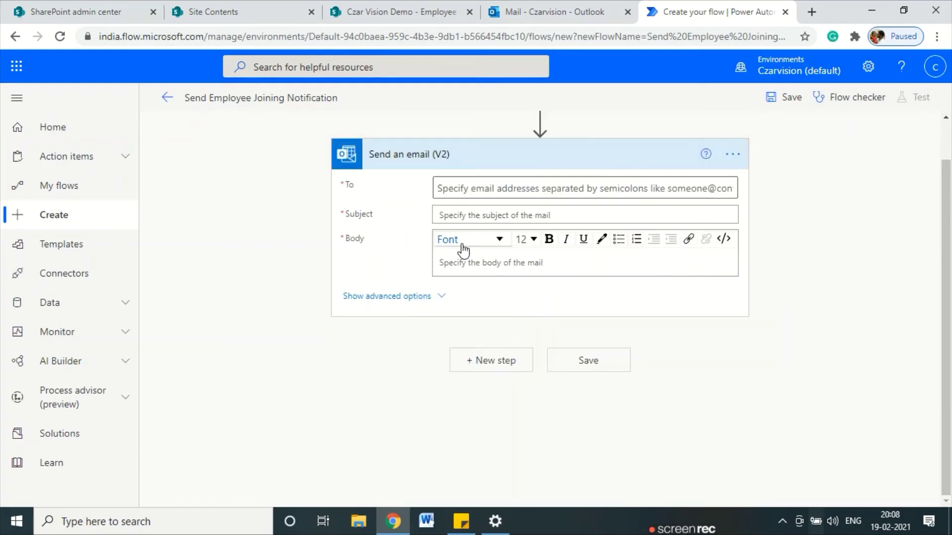
# - Set the email's recipient to the suggested Czarvision admin account
pyautogui.click(459, 189)
pyautogui.write('ad')
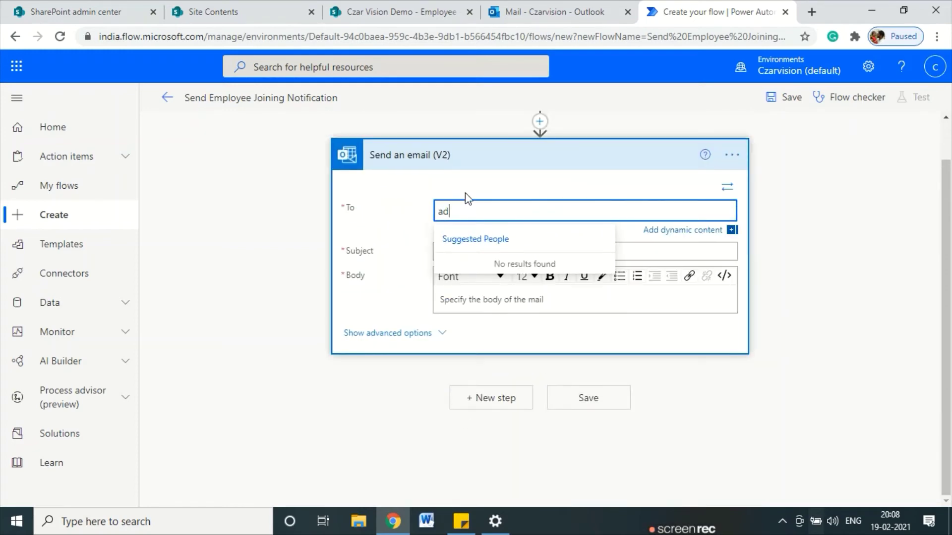
pyautogui.write('min')
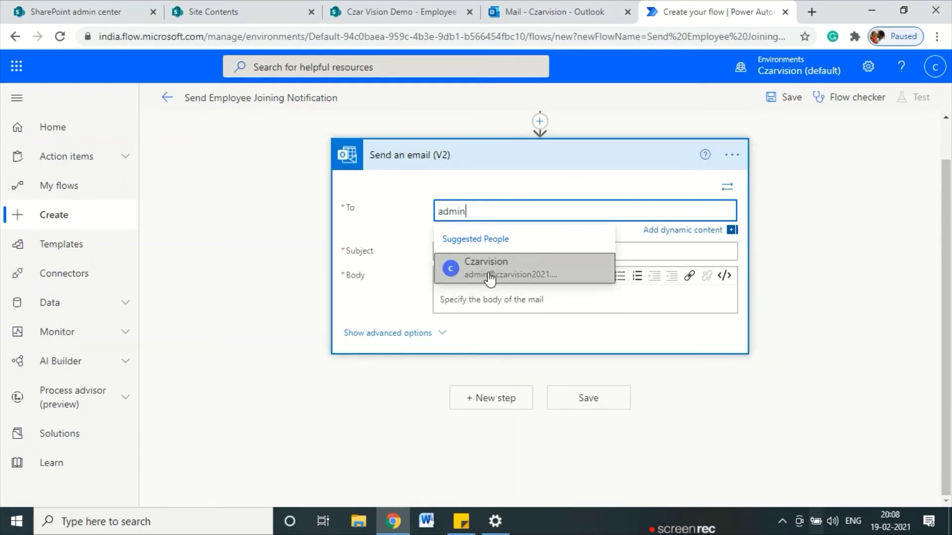
pyautogui.click(478, 265)
# - Enter New Employee Joined Name - as the email's subject text
pyautogui.click(459, 250)
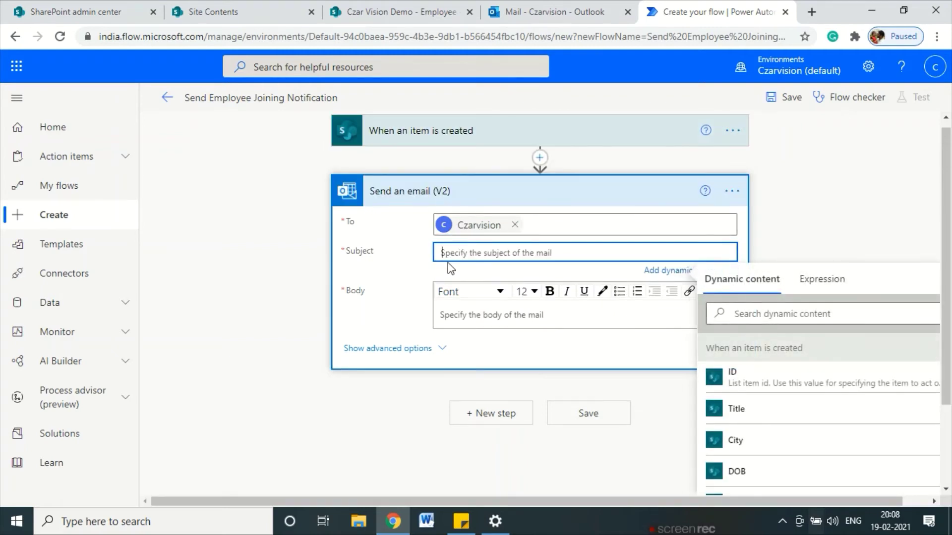
pyautogui.write('New ')
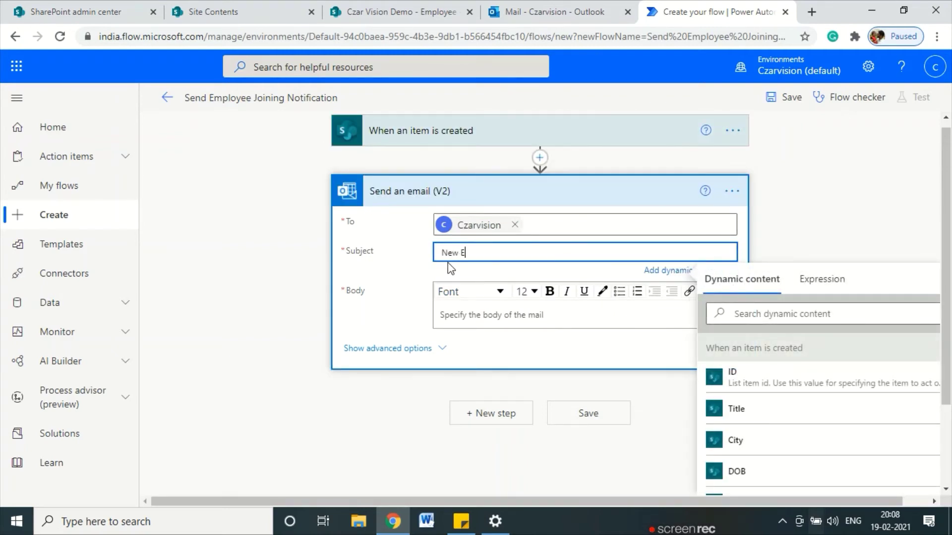
pyautogui.write('Employee Joined ')
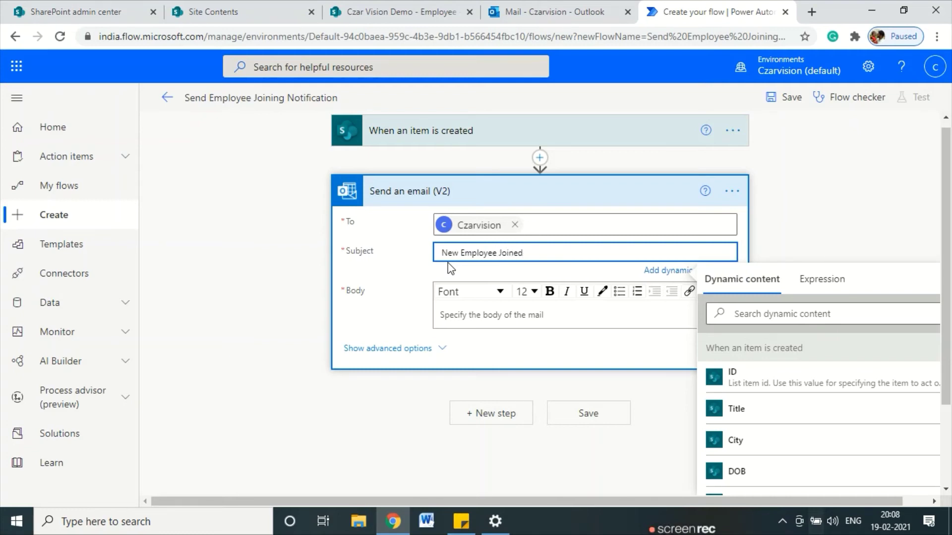
pyautogui.write('Name-')
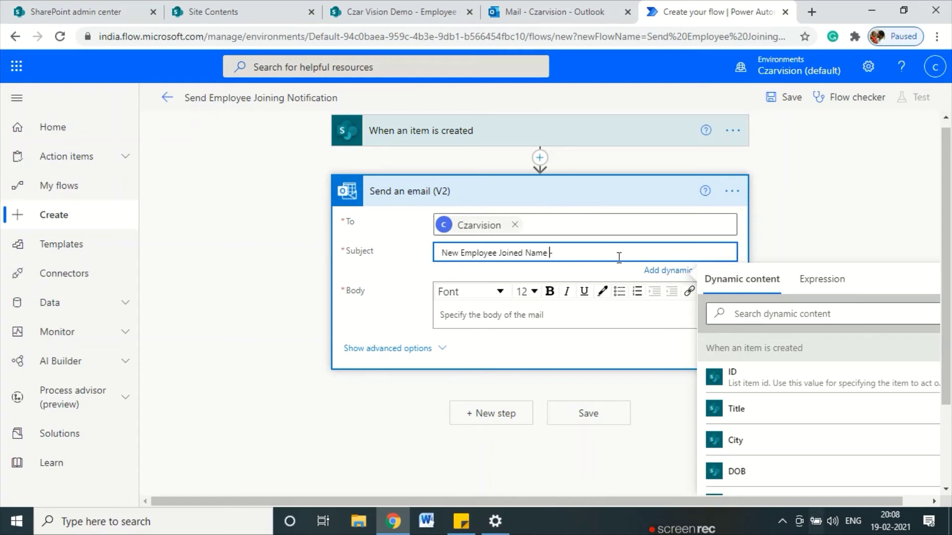
# - Examine the dynamic content that the When an item is created trigger offers for the email's subject
pyautogui.scroll(-3, 881, 388)
pyautogui.scroll(-2, 950, 235)
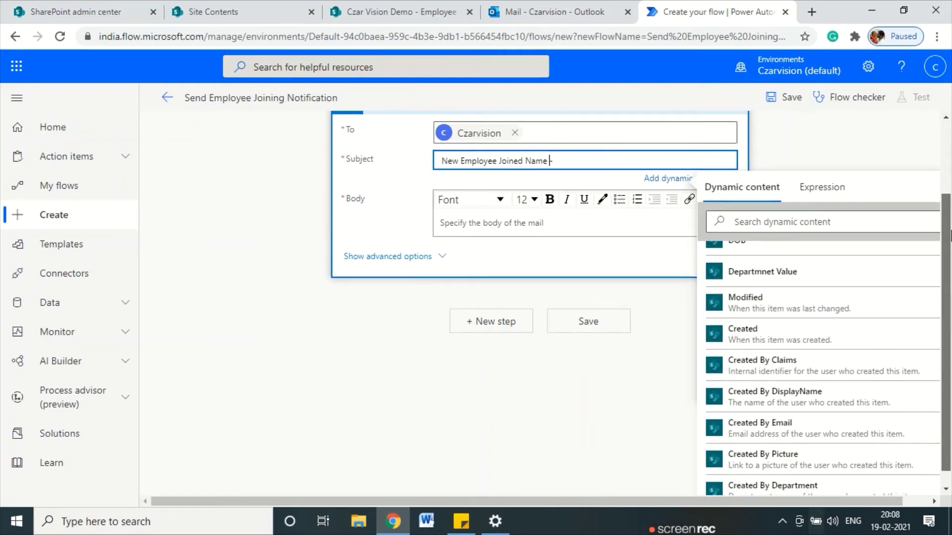
pyautogui.scroll(-1, 779, 343)
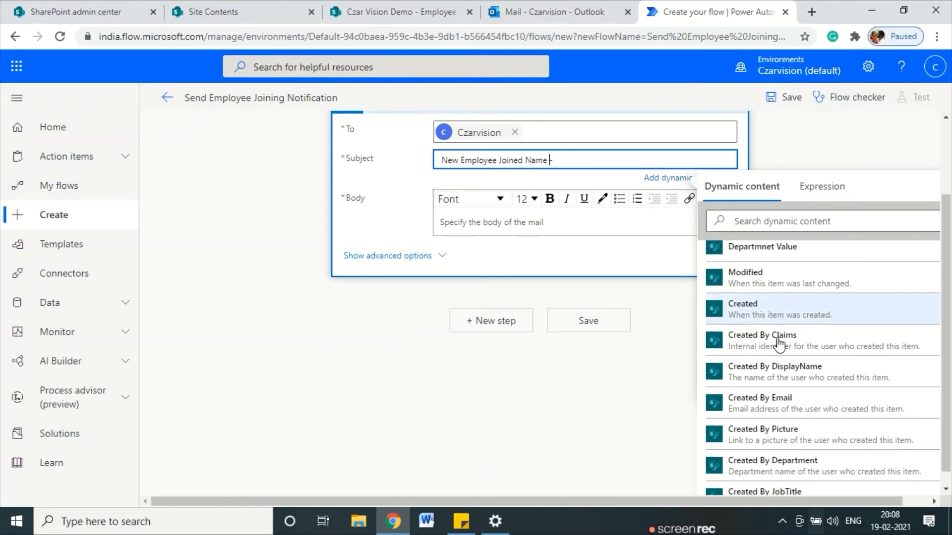
pyautogui.scroll(-4, 780, 344)
pyautogui.scroll(7, 787, 342)
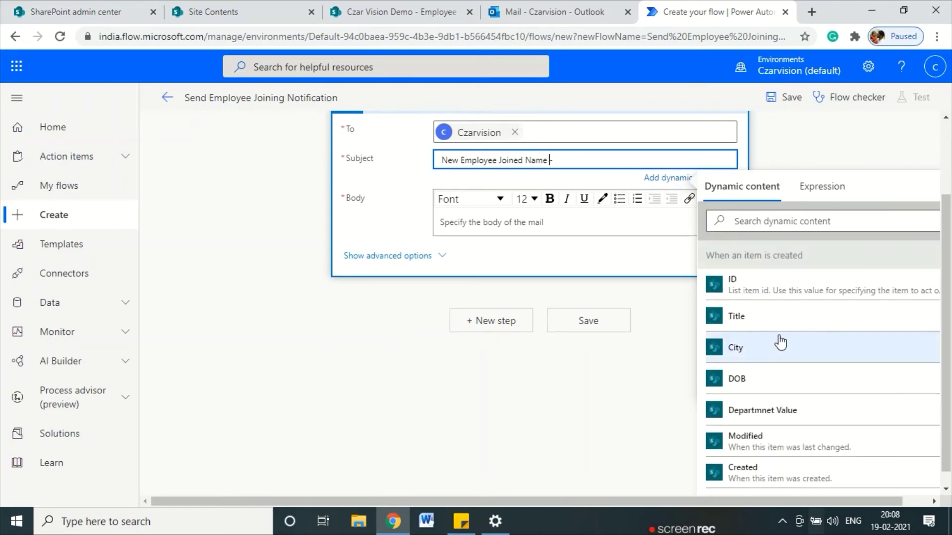
pyautogui.click(832, 159)
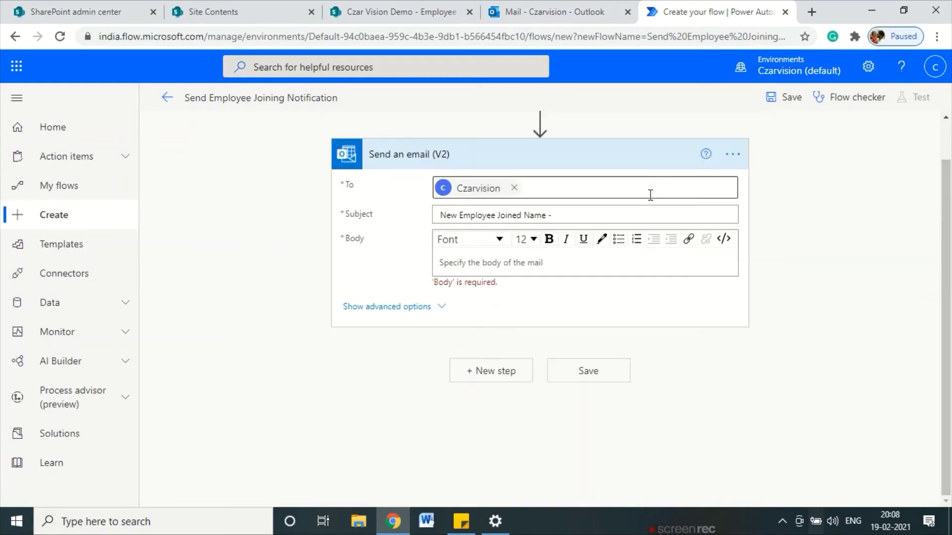
pyautogui.scroll(1, 619, 268)
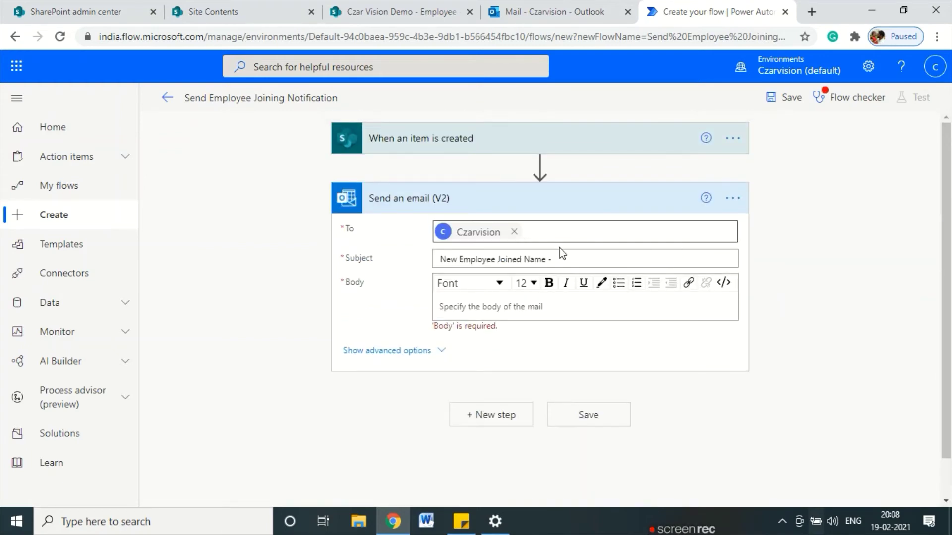
pyautogui.click(552, 259)
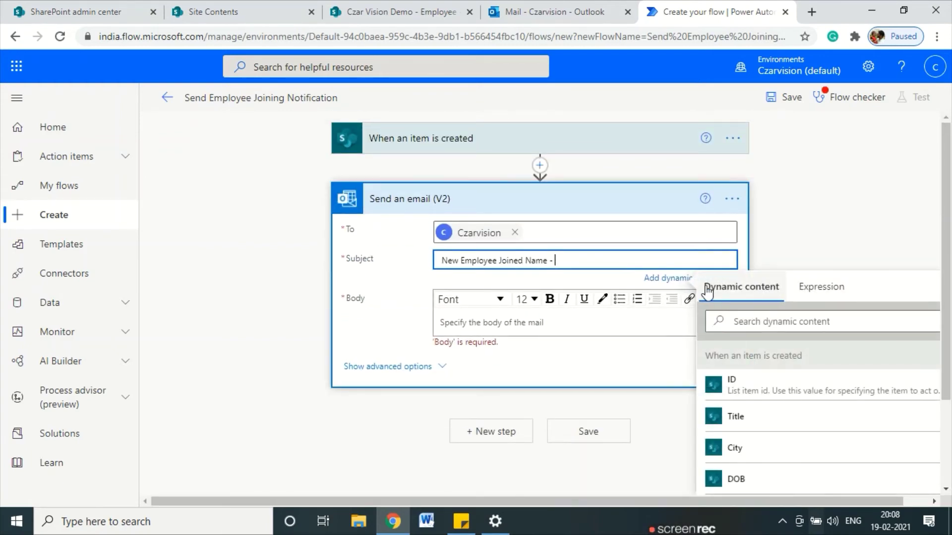
pyautogui.scroll(-2, 733, 293)
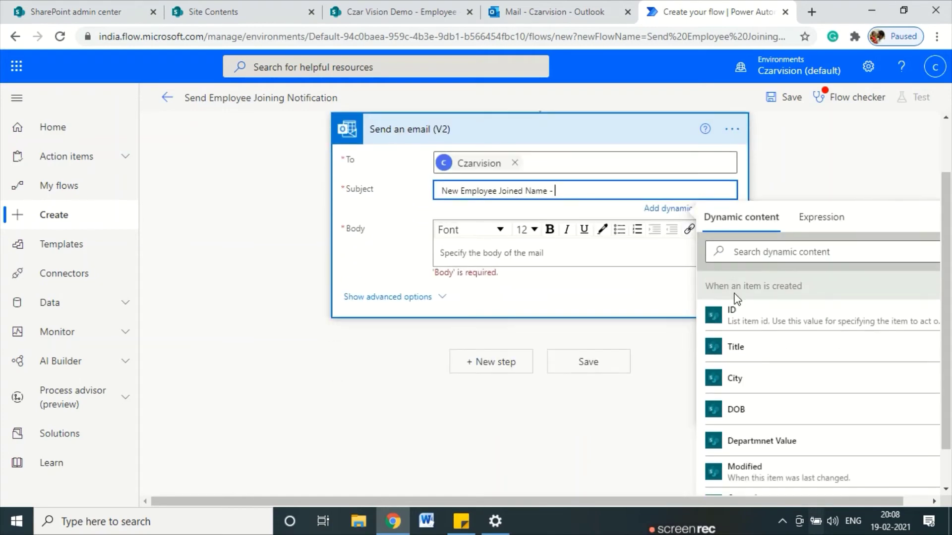
pyautogui.moveTo(702, 293)
pyautogui.mouseDown()
pyautogui.moveTo(805, 289)
pyautogui.moveTo(706, 275)
pyautogui.mouseUp()
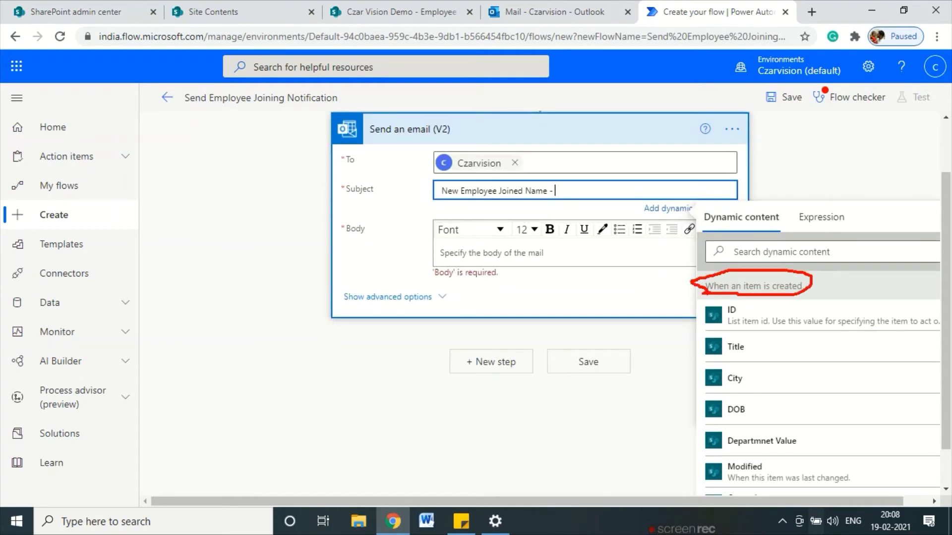
pyautogui.scroll(2, 627, 308)
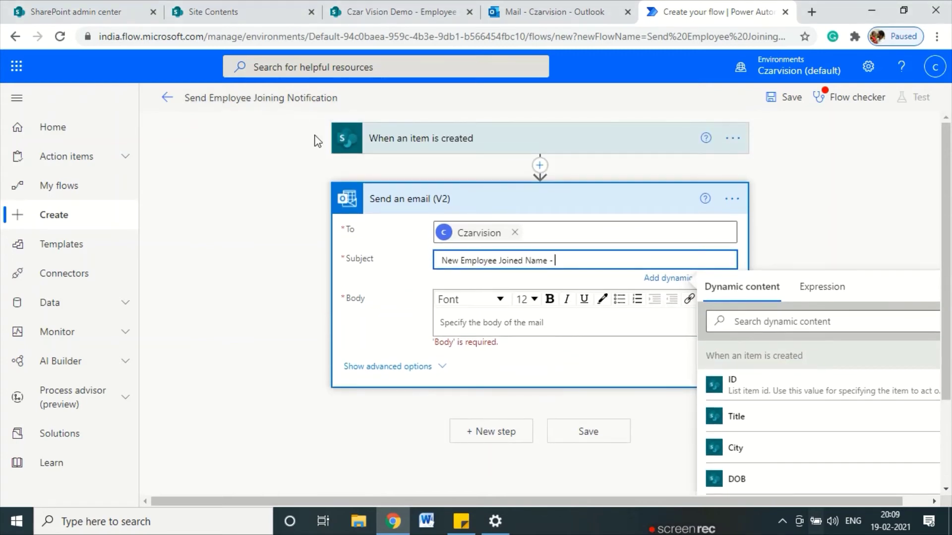
pyautogui.moveTo(483, 140)
pyautogui.mouseDown()
pyautogui.moveTo(367, 143)
pyautogui.moveTo(492, 155)
pyautogui.mouseUp()
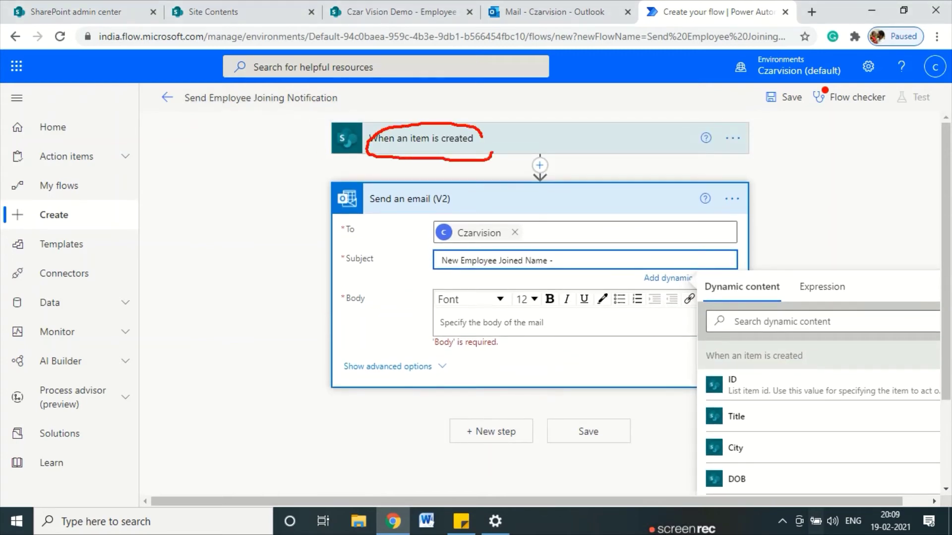
pyautogui.moveTo(236, 136); pyautogui.dragTo(320, 137)
pyautogui.moveTo(296, 120); pyautogui.dragTo(295, 162)
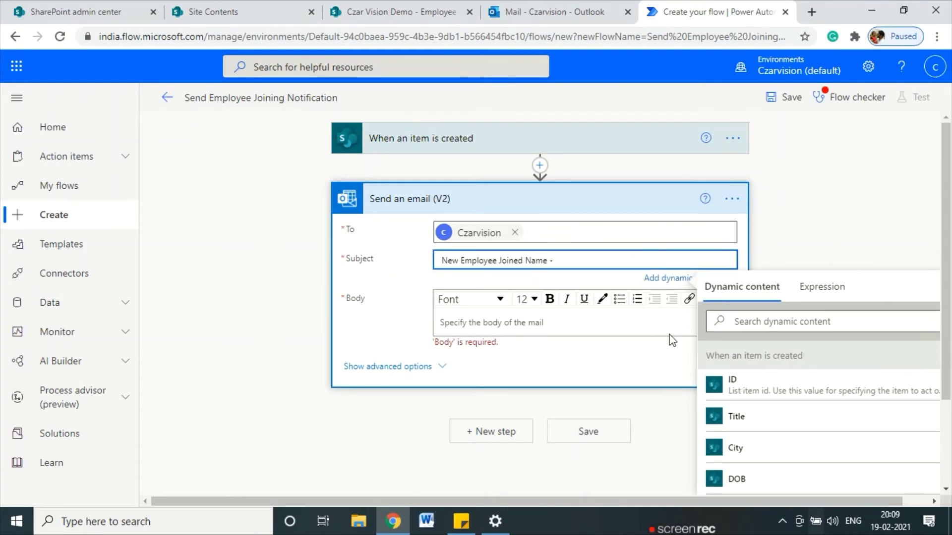
pyautogui.scroll(-1, 674, 337)
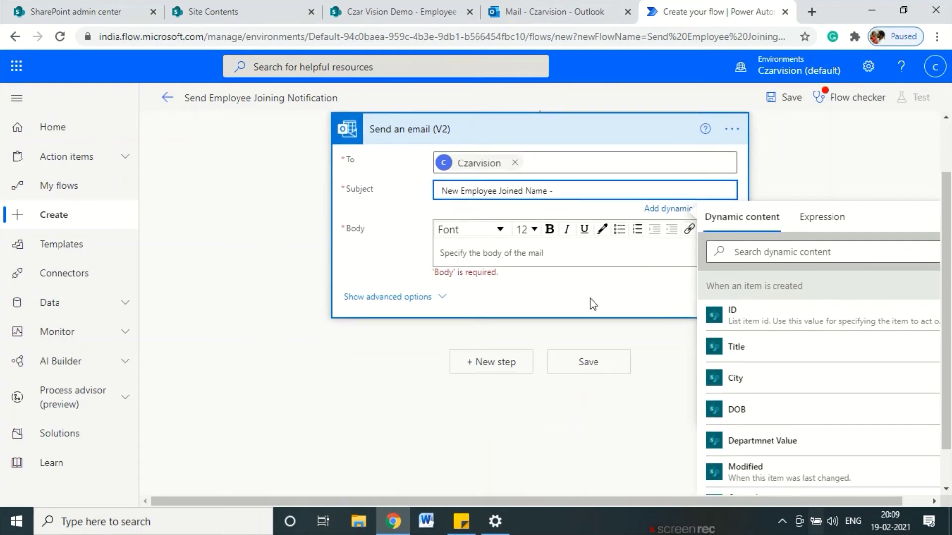
pyautogui.scroll(1, 593, 304)
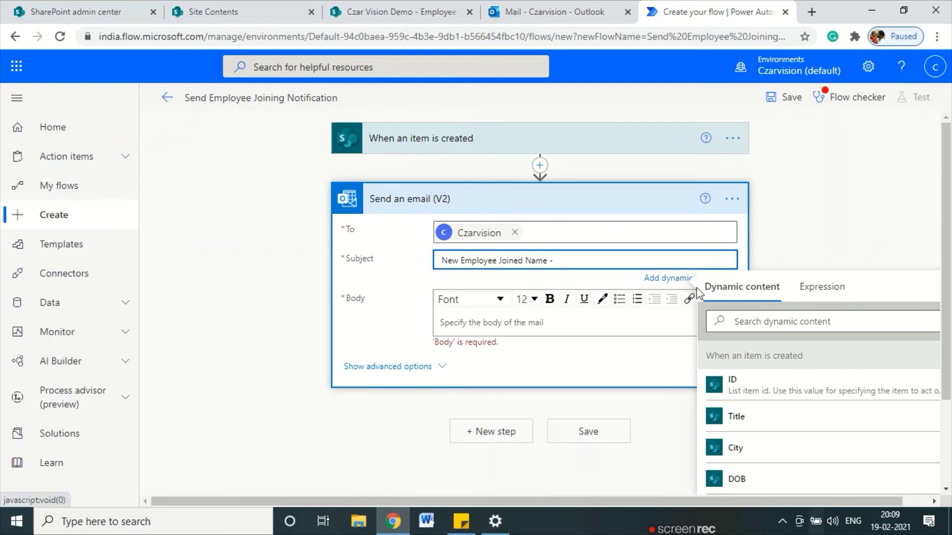
pyautogui.scroll(-3, 770, 472)
pyautogui.scroll(3, 793, 461)
pyautogui.moveTo(948, 346); pyautogui.dragTo(950, 432)
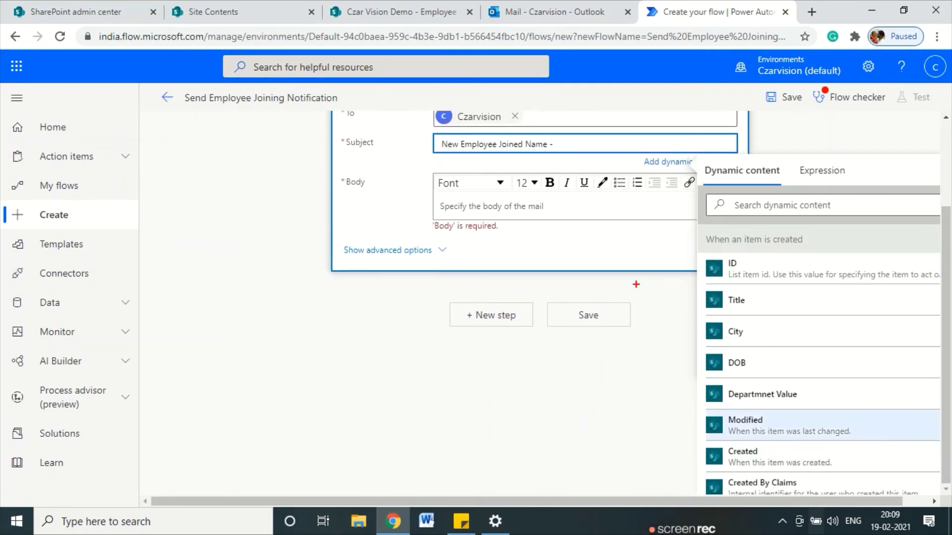
pyautogui.moveTo(617, 284)
pyautogui.mouseDown()
pyautogui.moveTo(678, 286)
pyautogui.moveTo(692, 298)
pyautogui.mouseUp()
pyautogui.moveTo(643, 336); pyautogui.dragTo(677, 337)
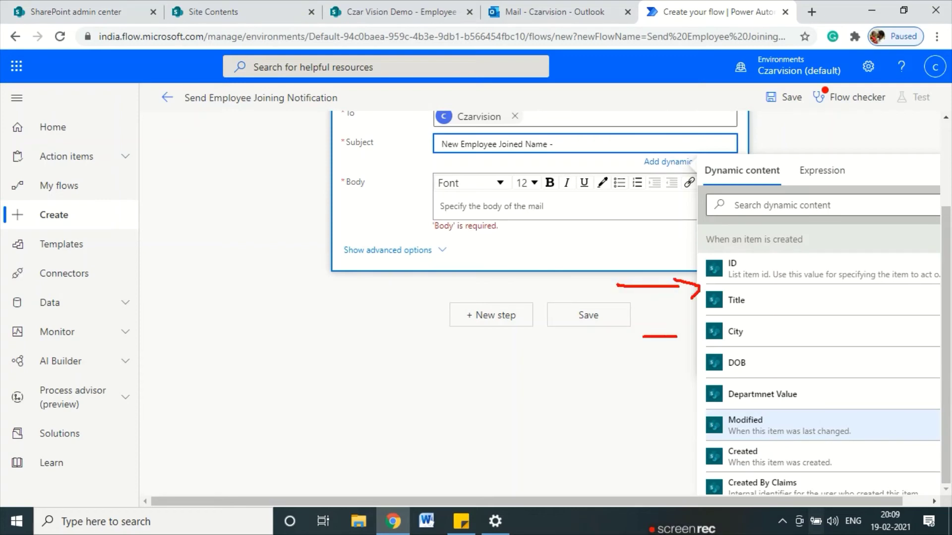
pyautogui.moveTo(667, 380); pyautogui.dragTo(715, 373)
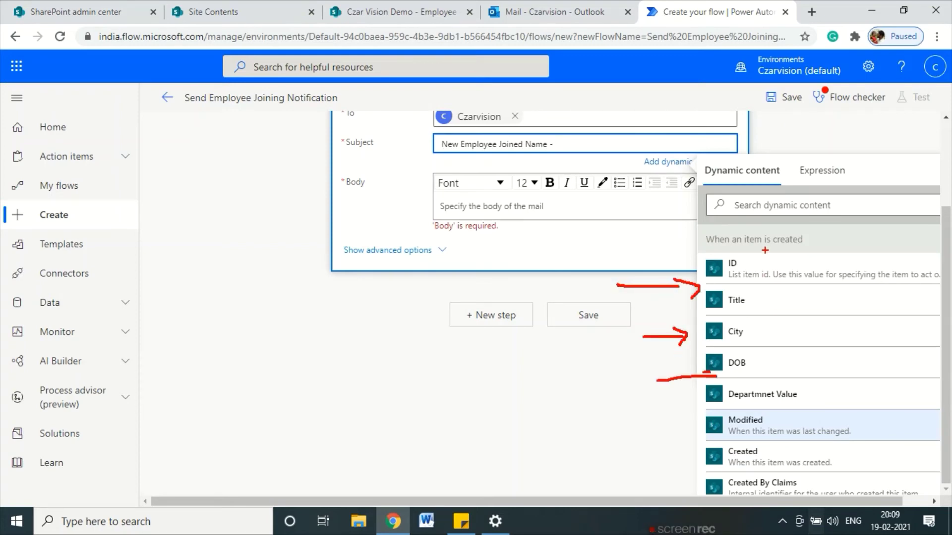
pyautogui.moveTo(747, 304); pyautogui.dragTo(784, 304)
pyautogui.moveTo(751, 337); pyautogui.dragTo(786, 334)
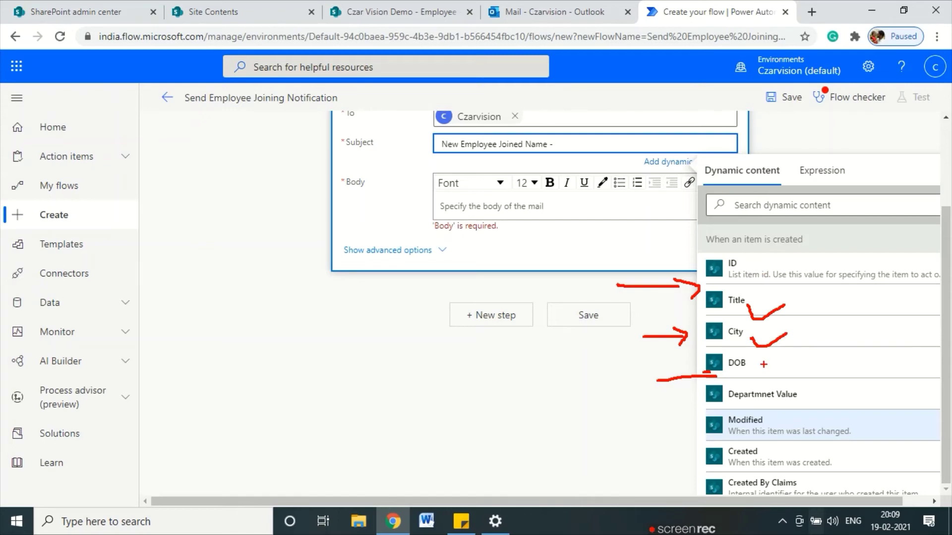
pyautogui.moveTo(763, 365)
pyautogui.mouseDown()
pyautogui.moveTo(808, 362)
pyautogui.moveTo(854, 395)
pyautogui.mouseUp()
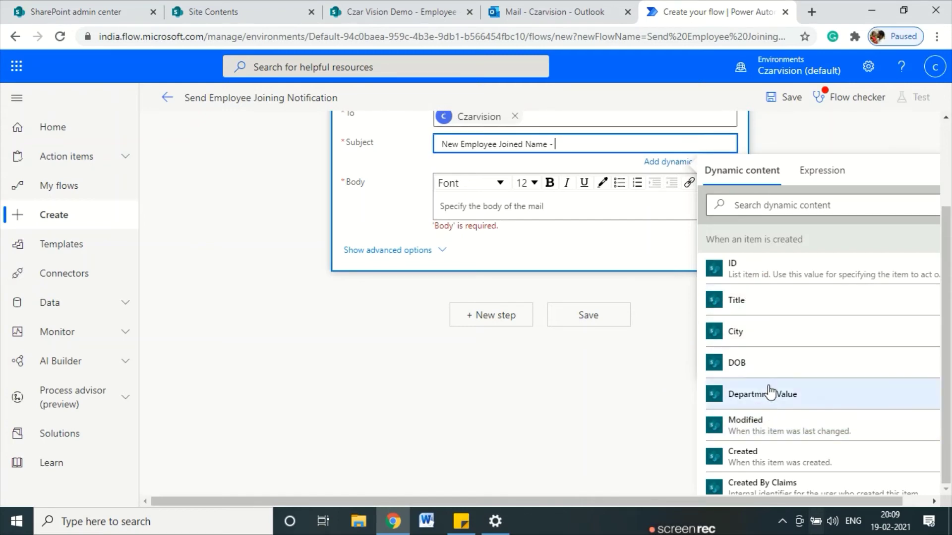
# - Insert the trigger's Title field as dynamic content at the end of the email's subject
pyautogui.scroll(-2, 771, 356)
pyautogui.scroll(2, 765, 347)
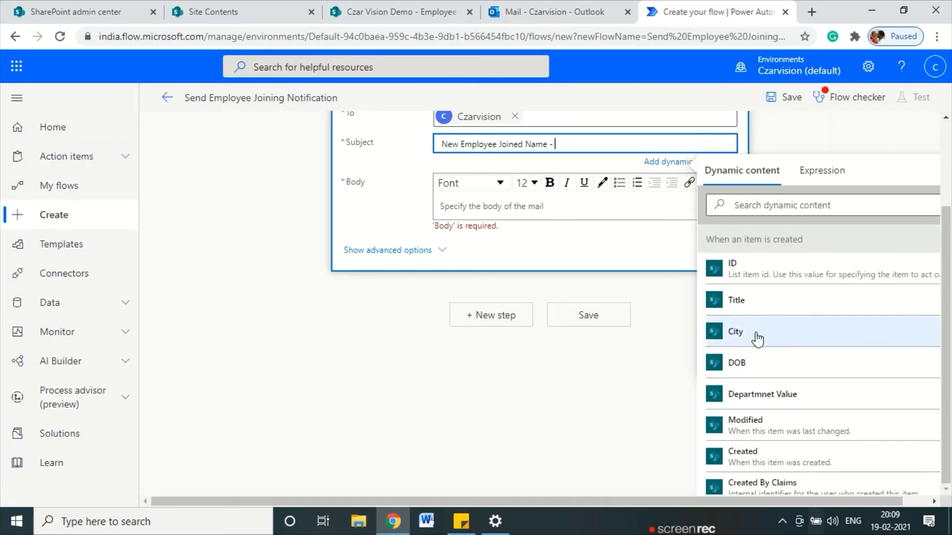
pyautogui.click(737, 301)
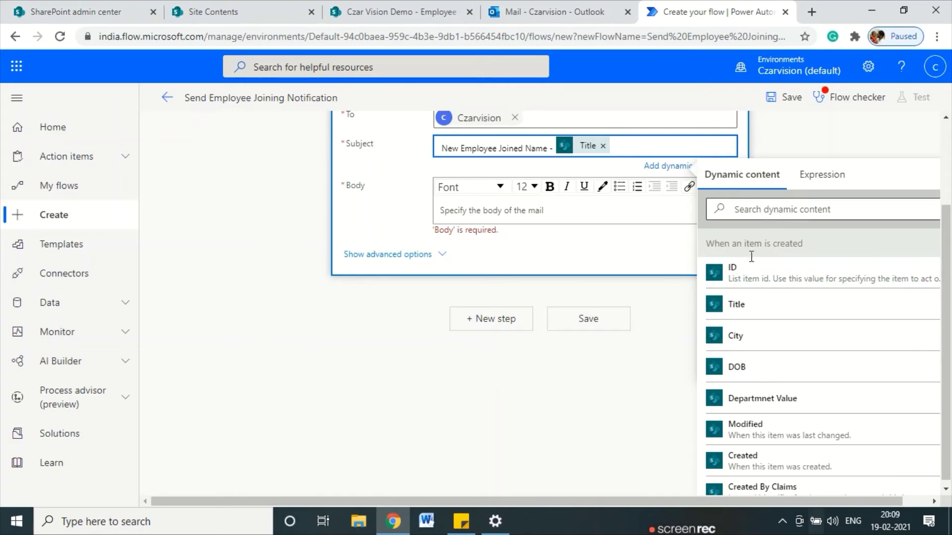
pyautogui.scroll(-10, 798, 413)
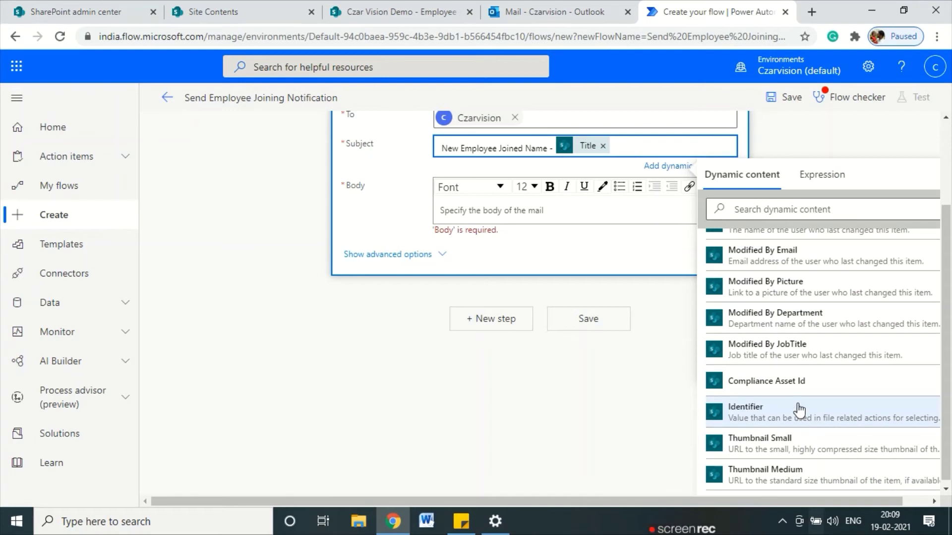
pyautogui.scroll(5, 779, 420)
pyautogui.scroll(3, 779, 420)
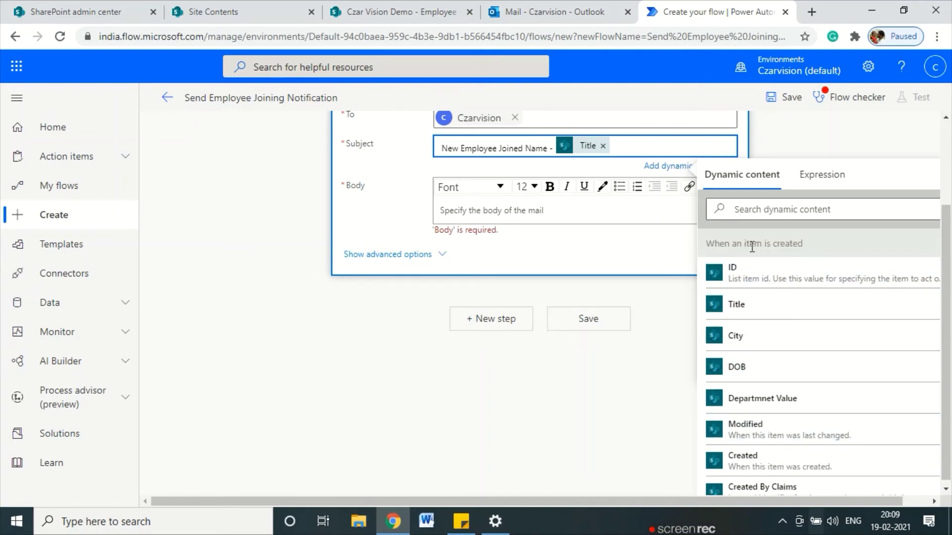
pyautogui.scroll(3, 700, 251)
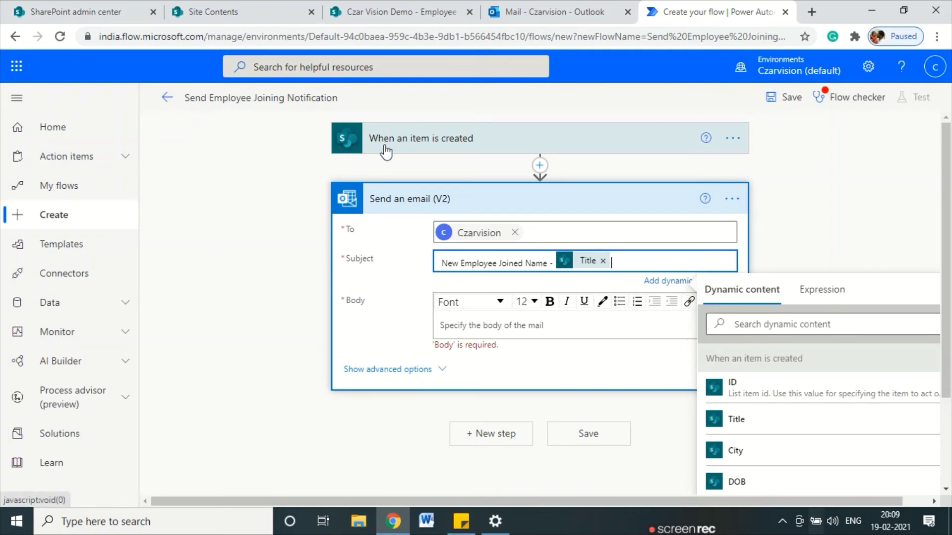
pyautogui.moveTo(343, 135)
pyautogui.mouseDown()
pyautogui.moveTo(240, 192)
pyautogui.moveTo(620, 346)
pyautogui.moveTo(688, 351)
pyautogui.mouseUp()
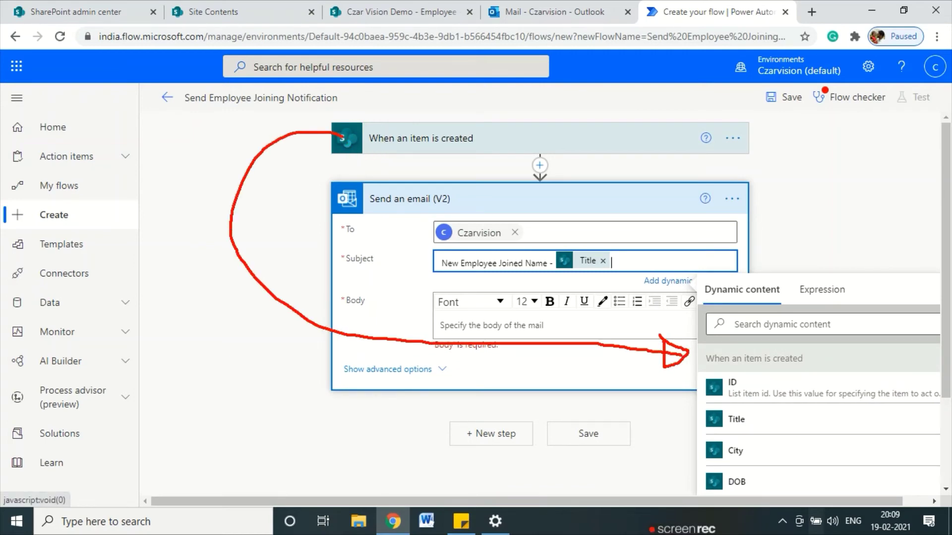
pyautogui.moveTo(711, 370)
pyautogui.mouseDown()
pyautogui.moveTo(811, 370)
pyautogui.moveTo(654, 343)
pyautogui.moveTo(741, 380)
pyautogui.mouseUp()
pyautogui.moveTo(369, 150)
pyautogui.mouseDown()
pyautogui.moveTo(414, 153)
pyautogui.moveTo(487, 123)
pyautogui.moveTo(374, 118)
pyautogui.mouseUp()
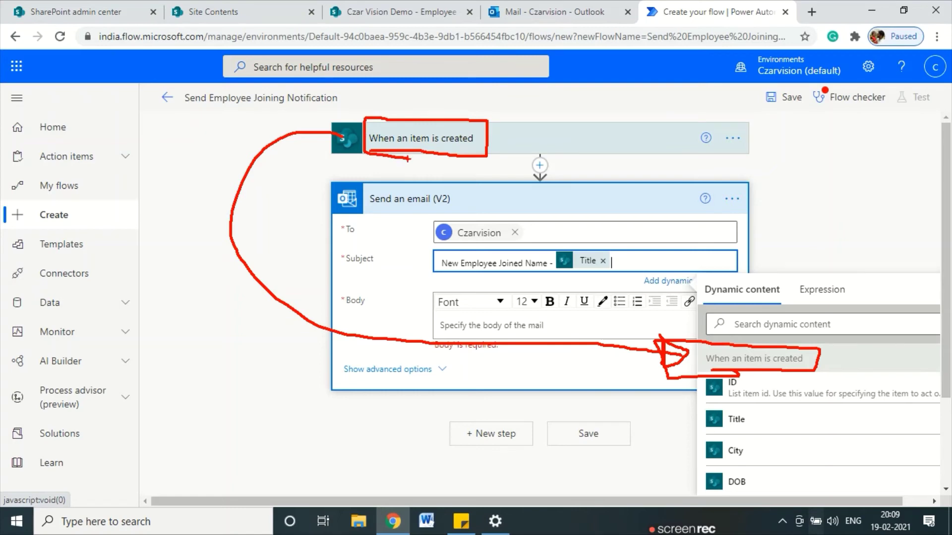
# - Rename the When an item is created trigger to When an Employee Added
pyautogui.click(405, 140)
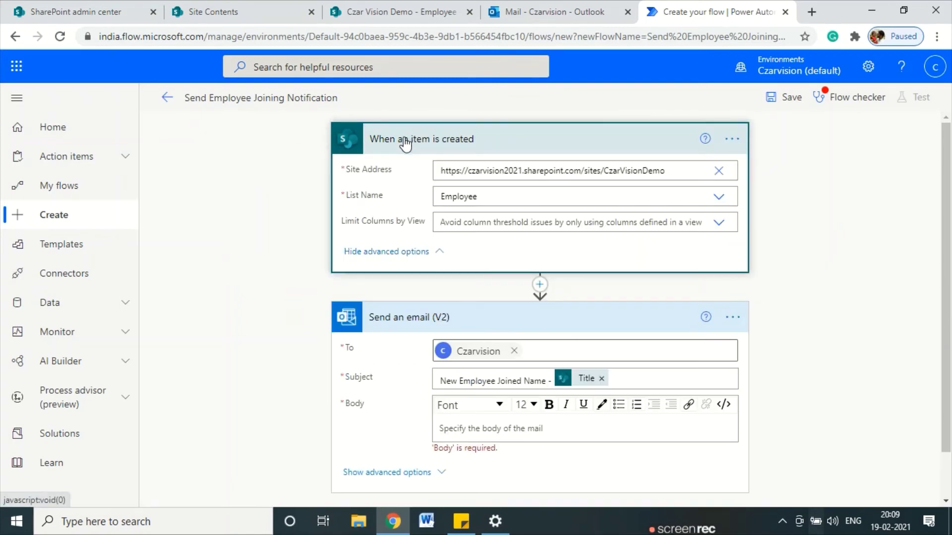
pyautogui.click(742, 140)
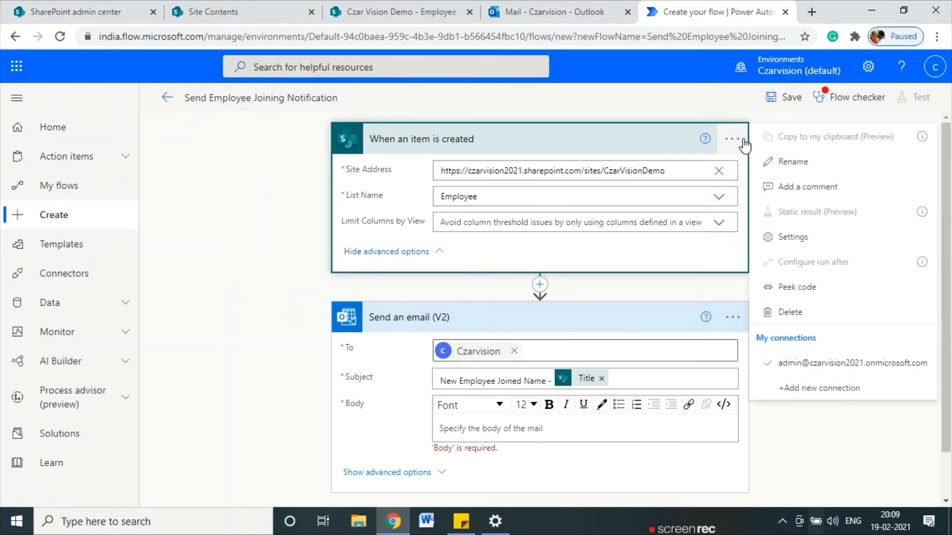
pyautogui.click(792, 162)
pyautogui.click(503, 140)
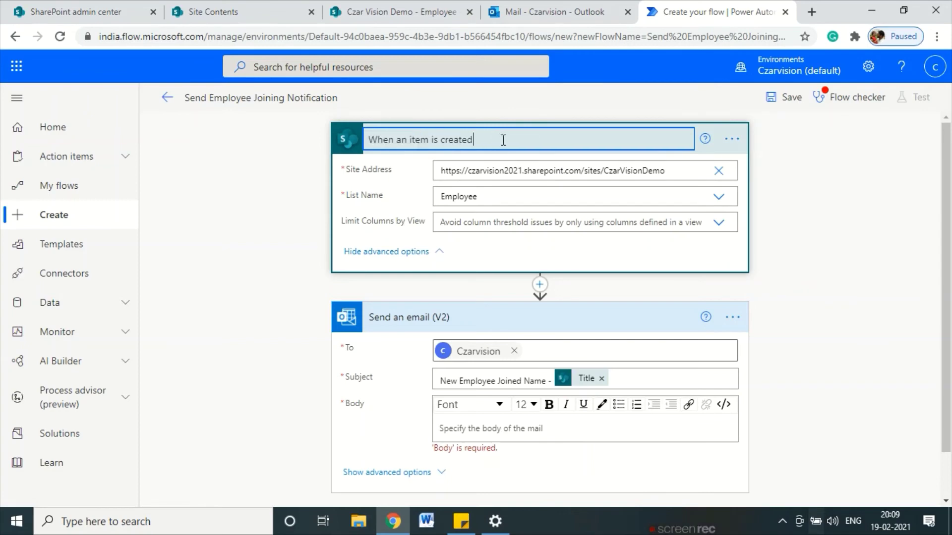
pyautogui.doubleClick(417, 140)
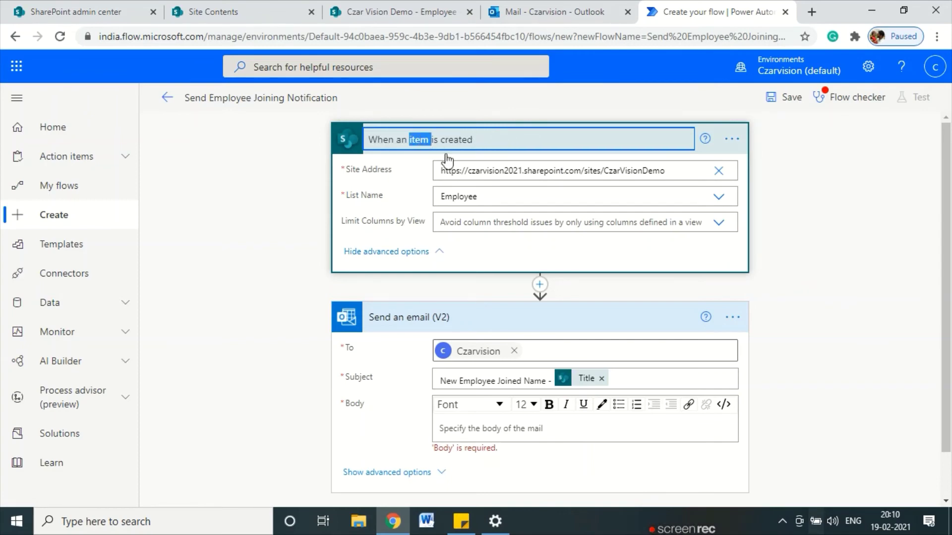
pyautogui.write('Employee')
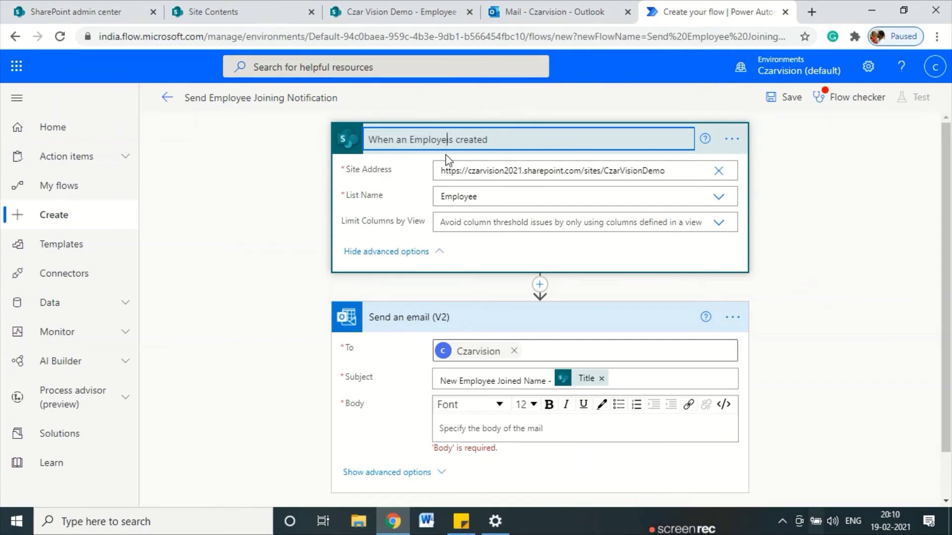
pyautogui.press('Delete')
pyautogui.press('Delete')
pyautogui.press('Delete')
pyautogui.press('Delete')
pyautogui.press('Delete')
pyautogui.press('Delete')
pyautogui.press('Delete')
pyautogui.press('Delete')
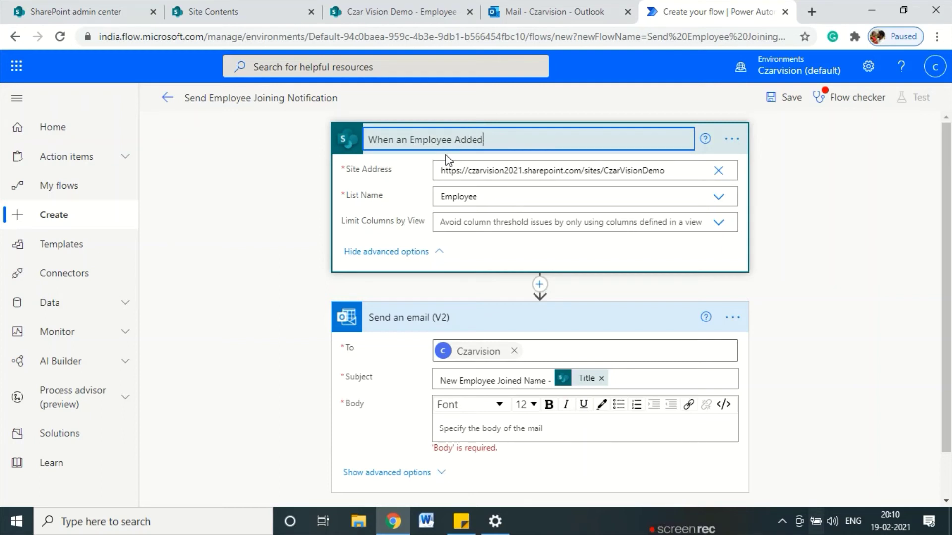
pyautogui.click(216, 261)
# - Begin the email body with the greeting Hi Team, followed by the line New Employess joined with following details,
pyautogui.scroll(-1, 565, 265)
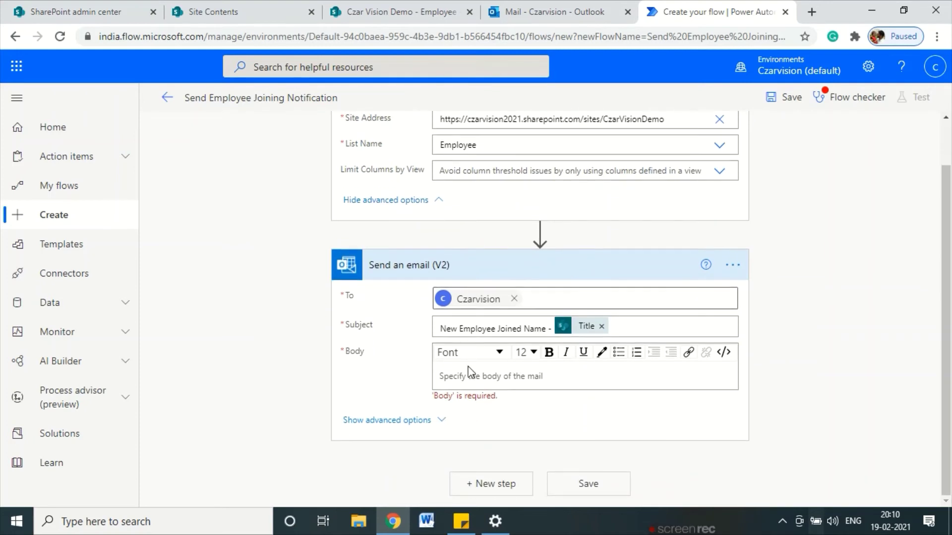
pyautogui.click(451, 376)
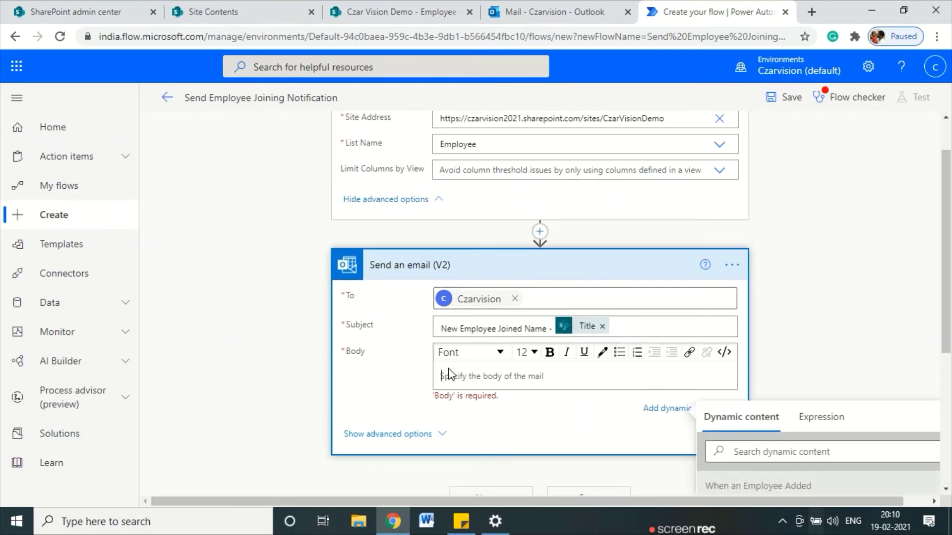
pyautogui.write('Hi Team,')
pyautogui.press('Return')
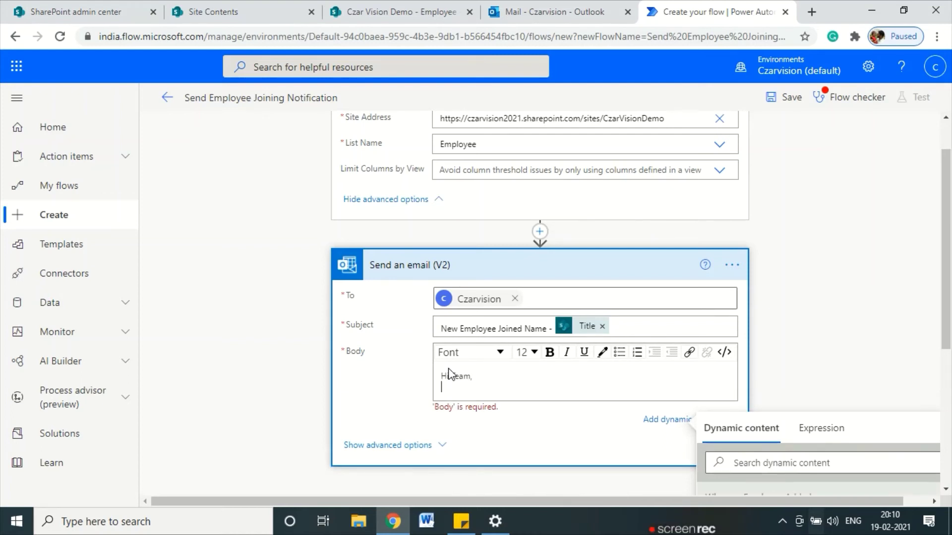
pyautogui.write('New Employess')
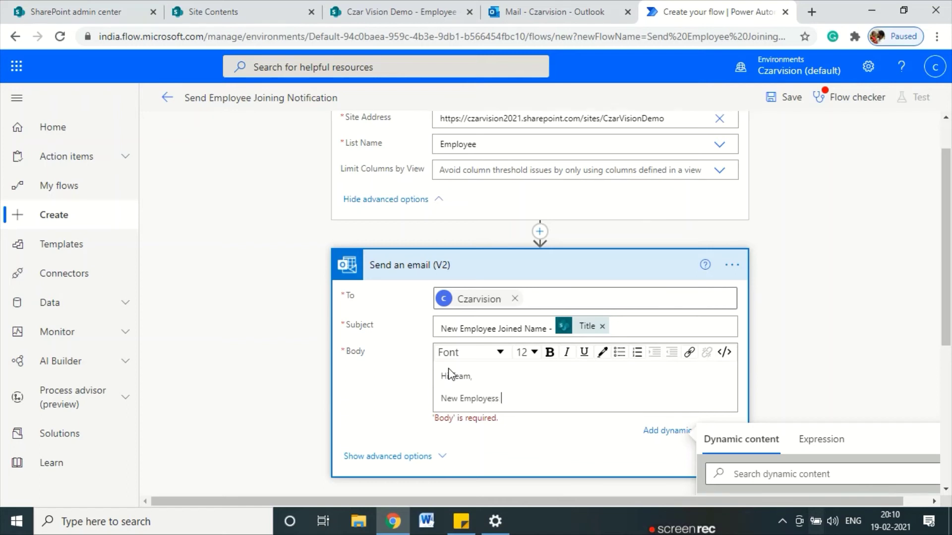
pyautogui.write(' joined iwit')
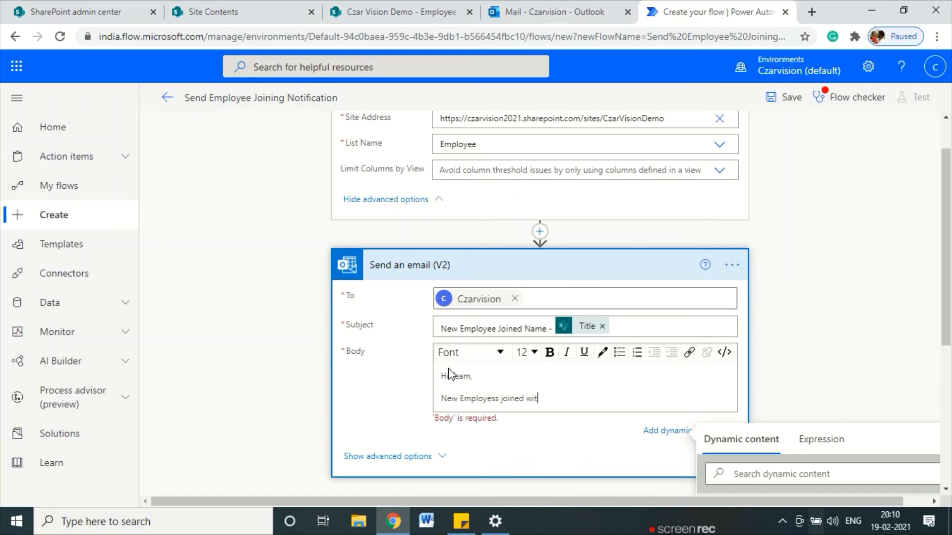
pyautogui.write('h tollowing')
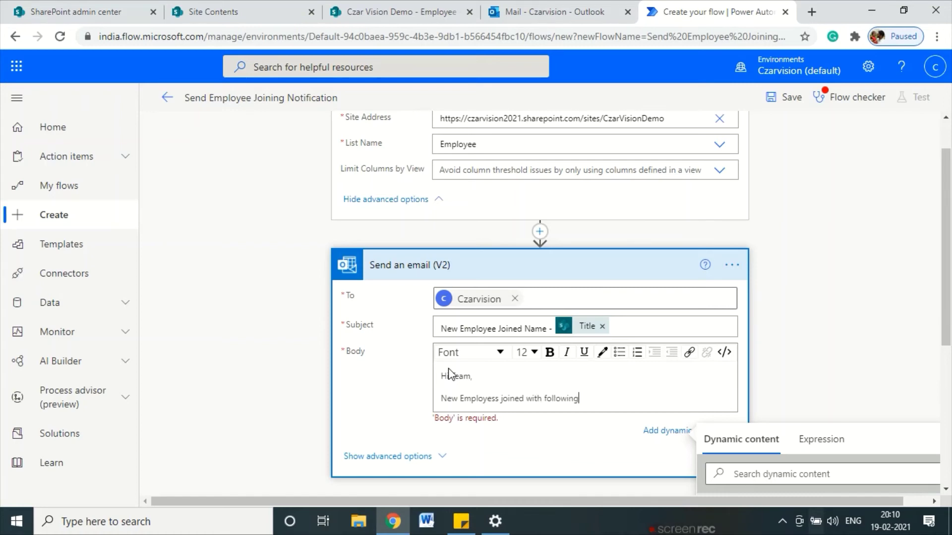
pyautogui.write(' details,')
pyautogui.press('Return')
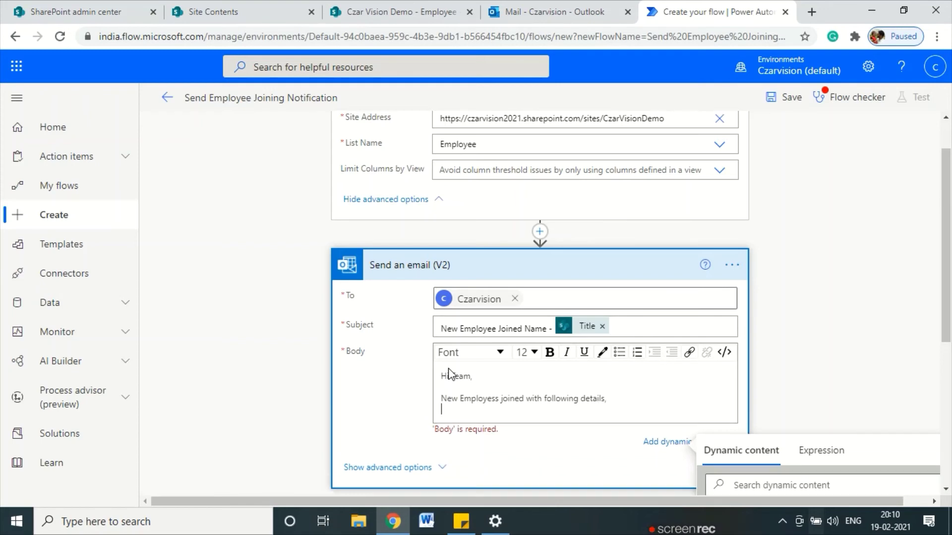
# - Add a Name - line with the trigger's Title field and a City - line with its City field to the email body
pyautogui.scroll(-4, 714, 359)
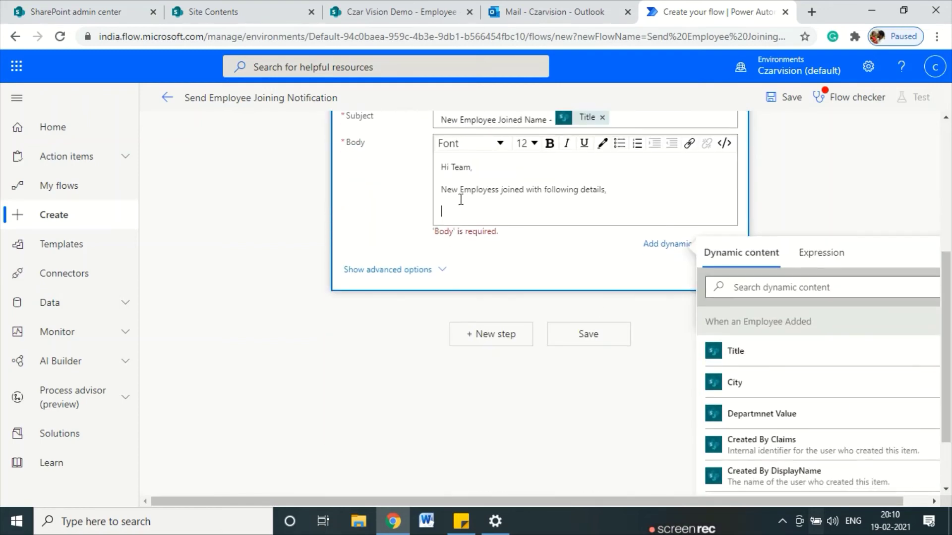
pyautogui.press('Return')
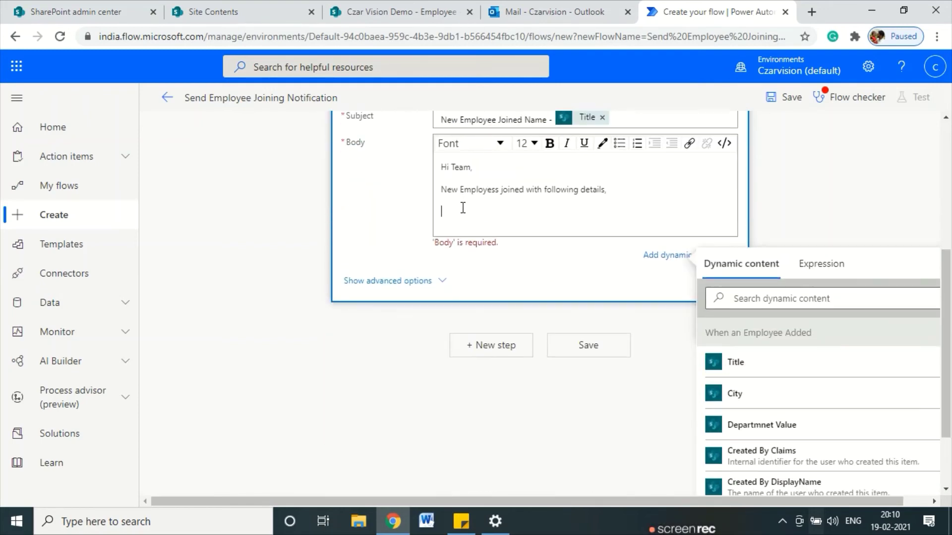
pyautogui.write('Name -')
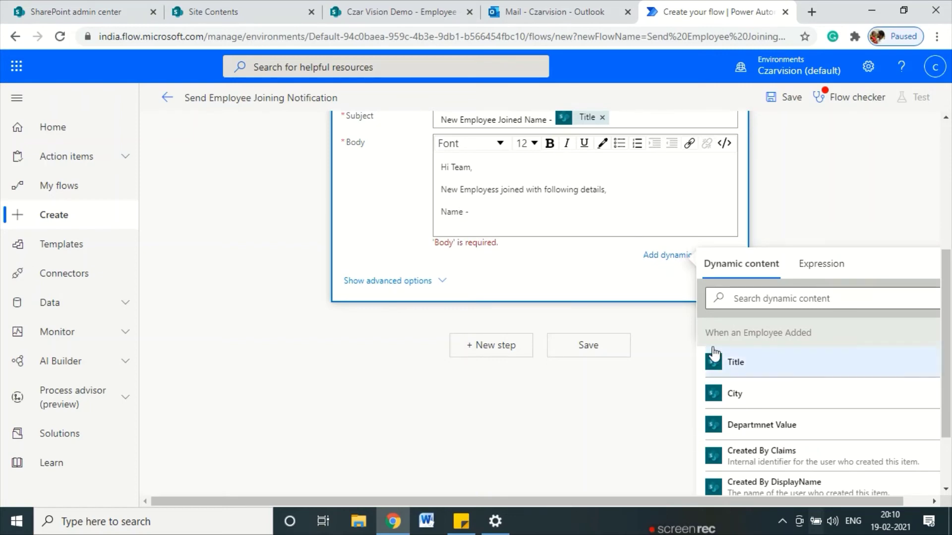
pyautogui.click(736, 362)
pyautogui.press('Return')
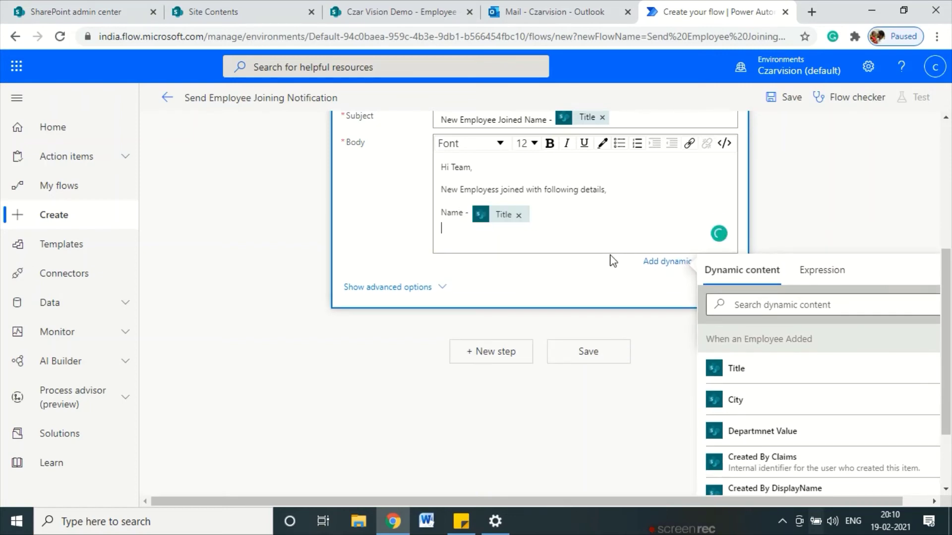
pyautogui.write('Ci')
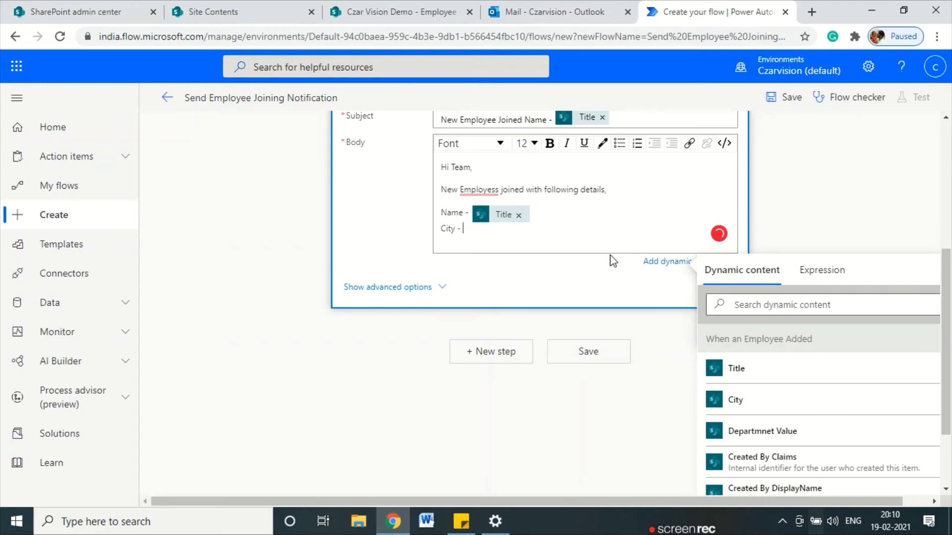
pyautogui.write('ty -')
pyautogui.click(786, 400)
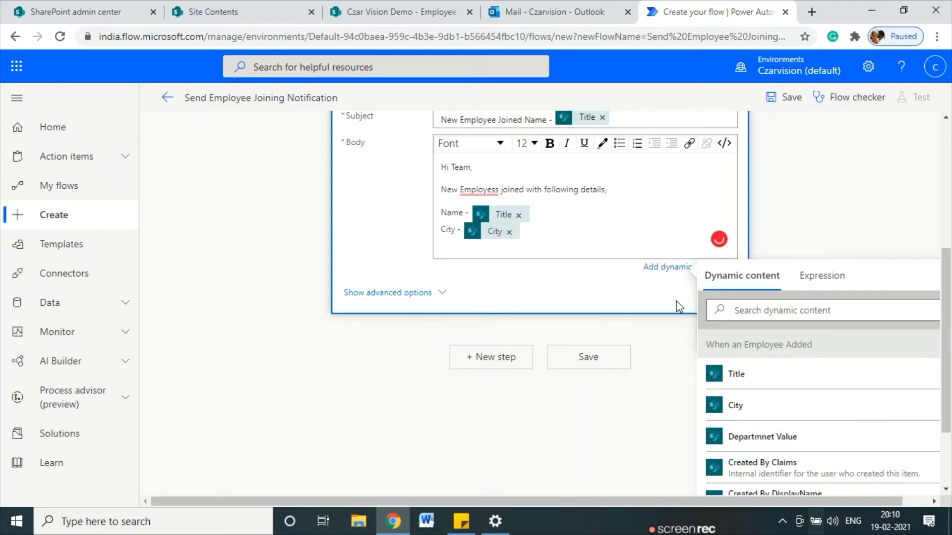
# - Add a Department - line with the trigger's Departmnet Value field below the City line in the email body
pyautogui.press('Return')
pyautogui.write('Depat')
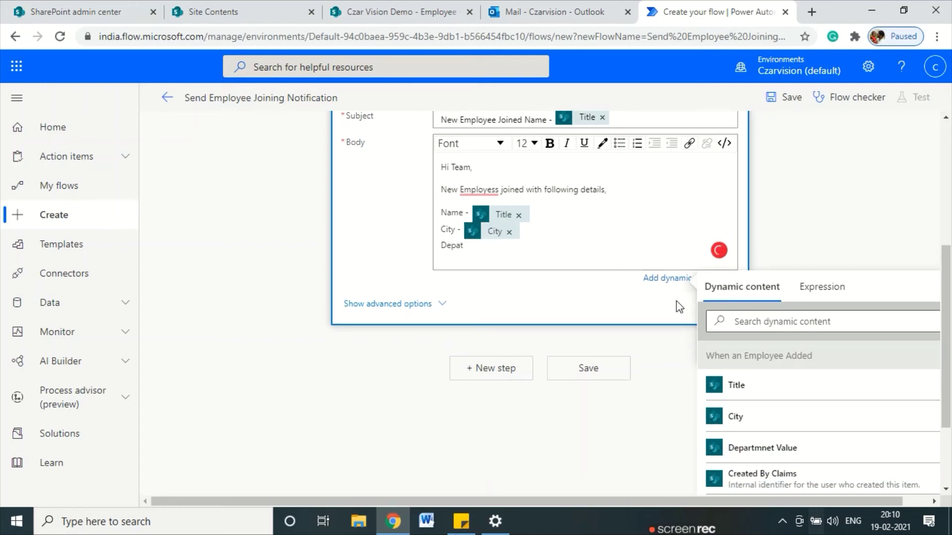
pyautogui.press('BackSpace')
pyautogui.write('rtment -')
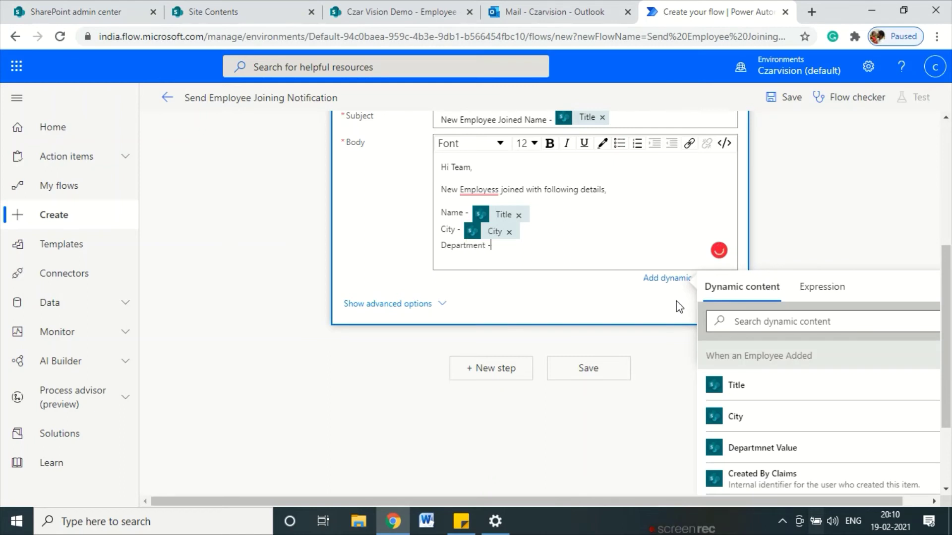
pyautogui.scroll(-5, 796, 456)
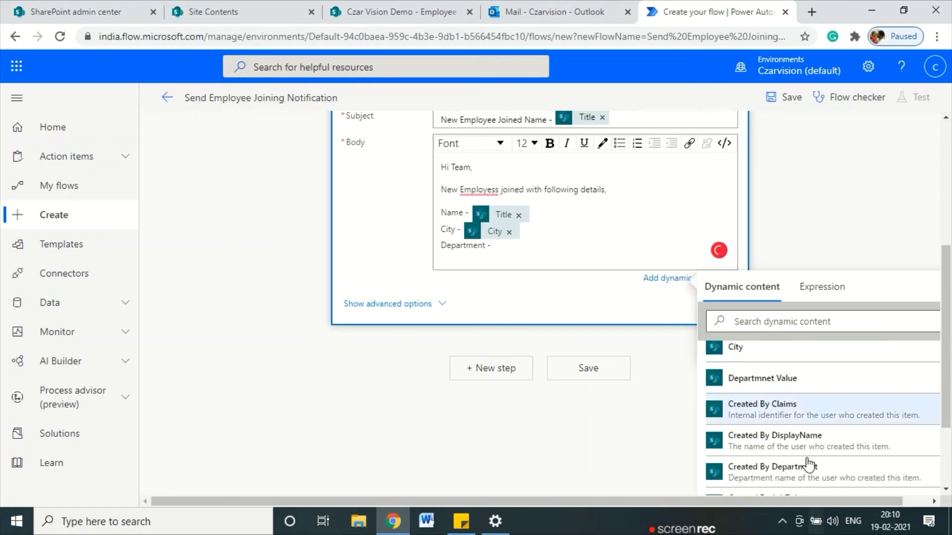
pyautogui.scroll(5, 796, 457)
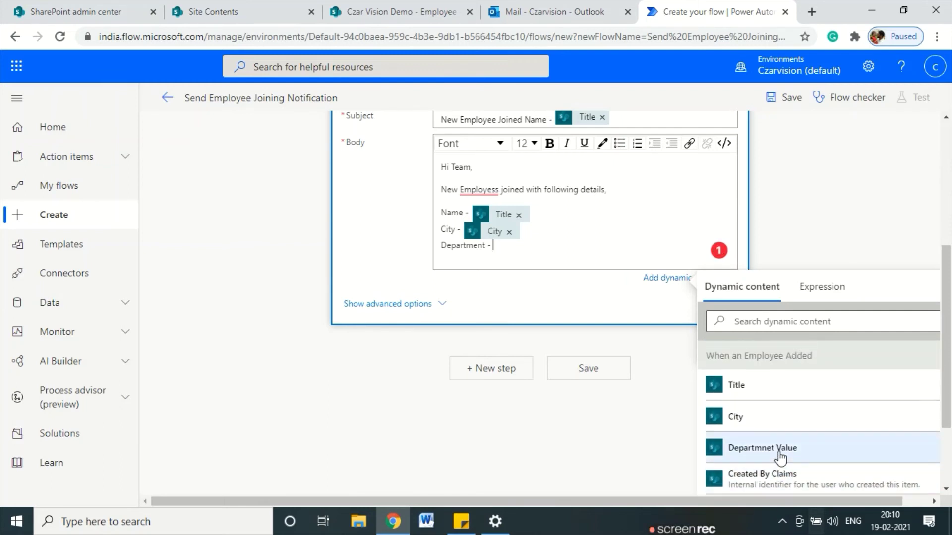
pyautogui.click(774, 448)
pyautogui.scroll(-1, 645, 273)
pyautogui.scroll(-1, 672, 229)
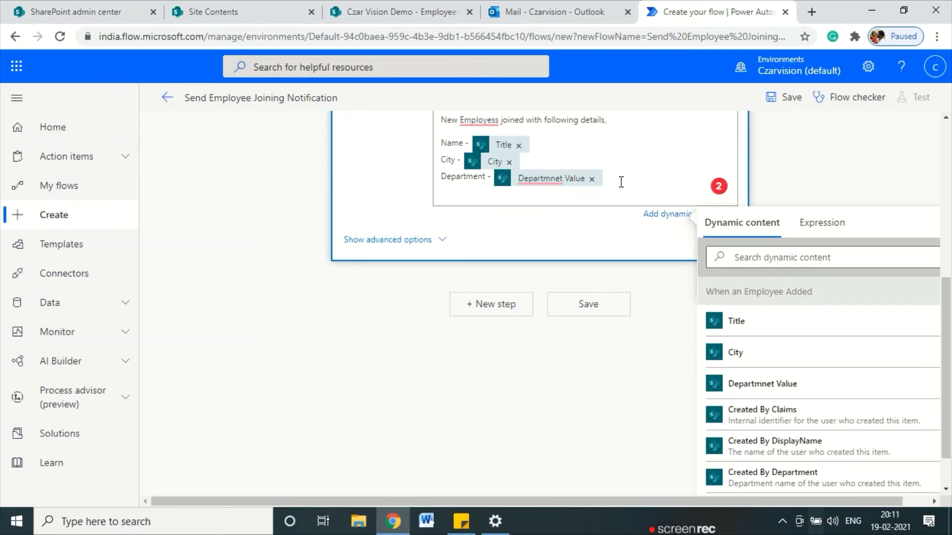
# - Close the email body with Thanks after a blank line and save the flow
pyautogui.press('Return')
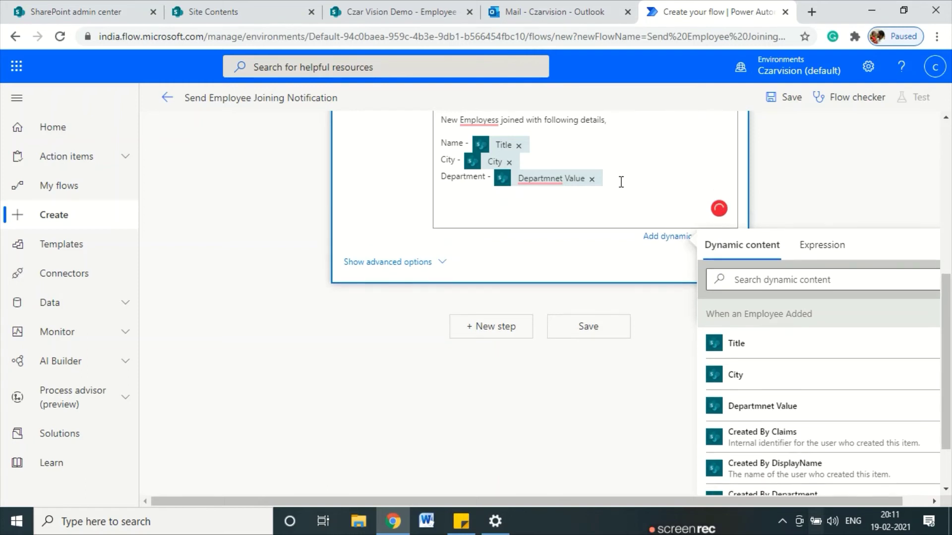
pyautogui.write('Thanks')
pyautogui.press('BackSpace')
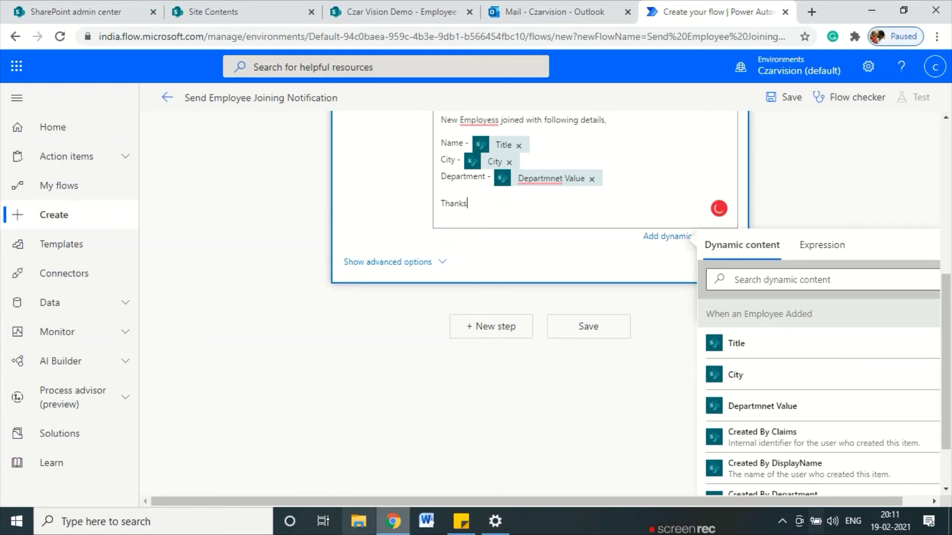
pyautogui.click(592, 331)
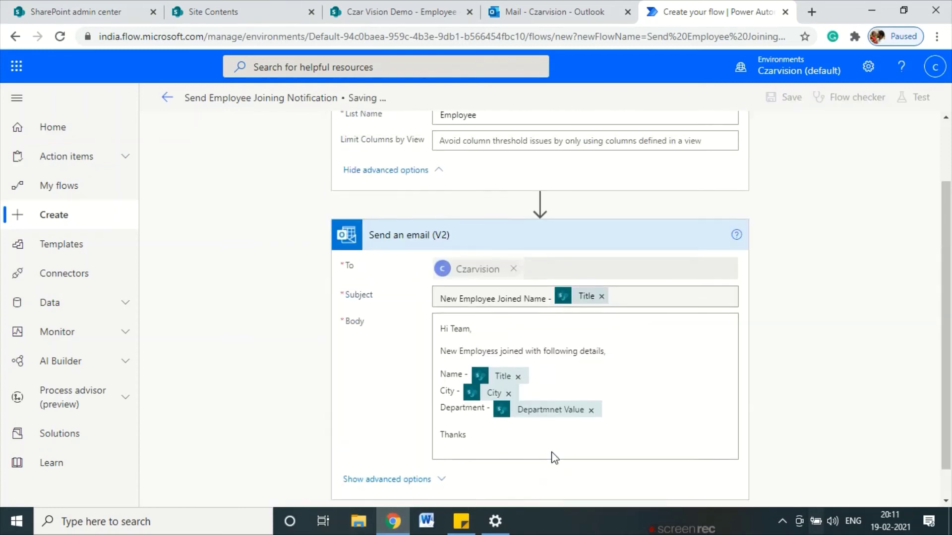
# - Review the saved trigger and email action, and save the Send Employee Joining Notification flow again
pyautogui.scroll(-3, 547, 446)
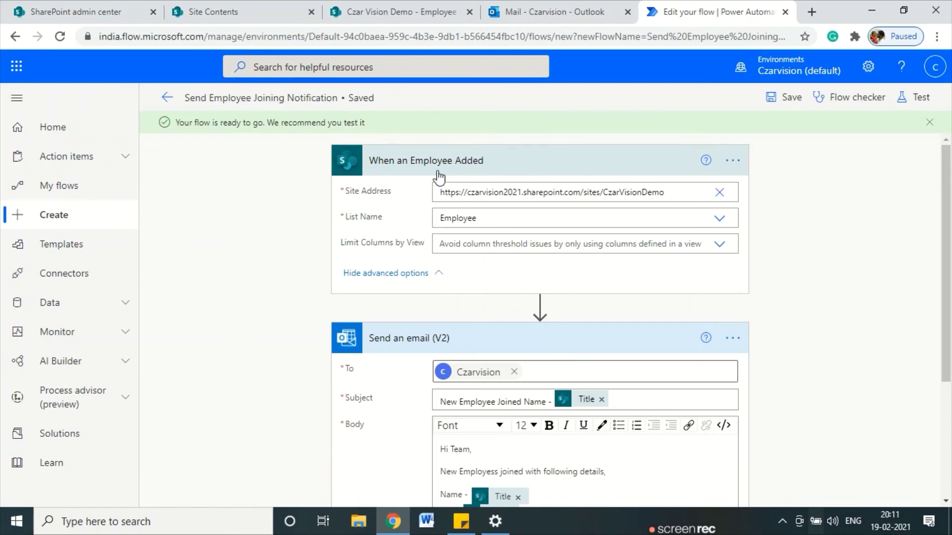
pyautogui.scroll(-2, 354, 399)
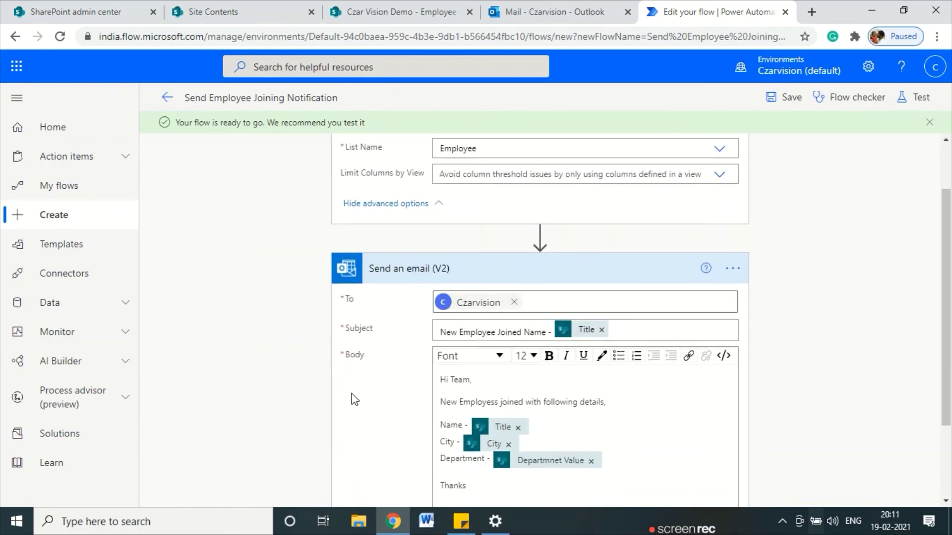
pyautogui.click(791, 99)
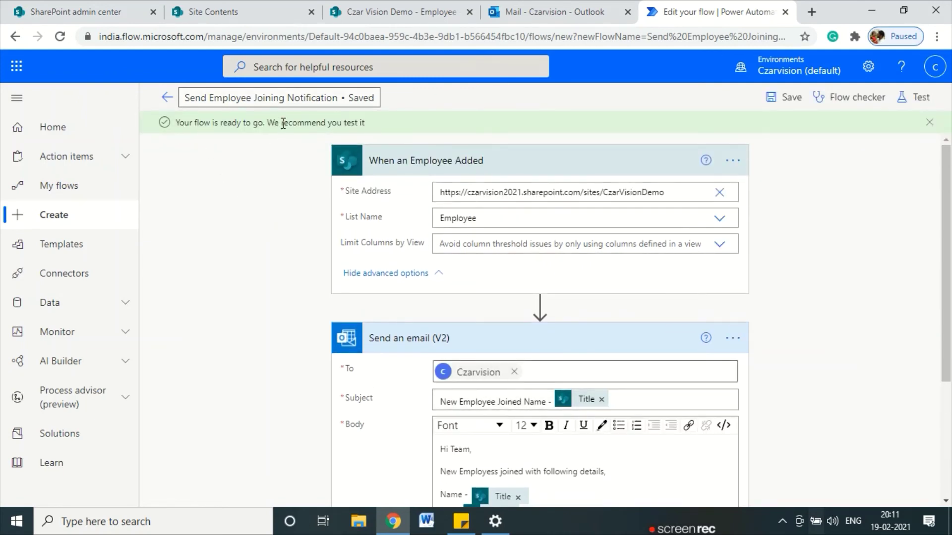
pyautogui.moveTo(283, 123); pyautogui.dragTo(366, 124)
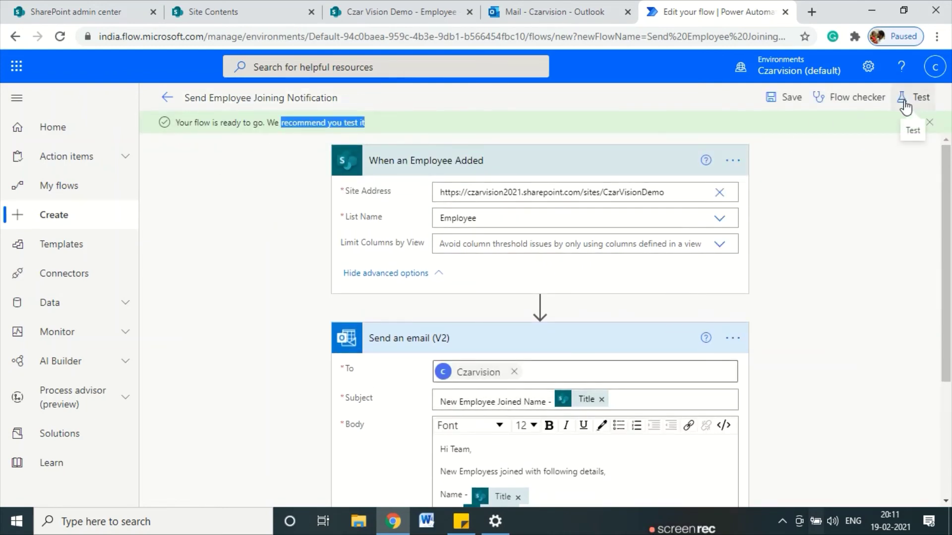
pyautogui.click(905, 102)
pyautogui.click(735, 140)
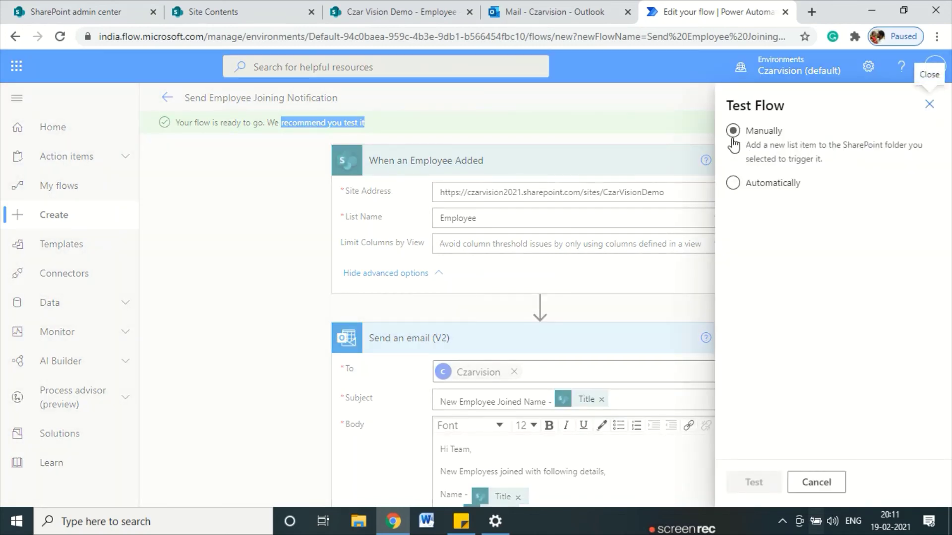
pyautogui.click(733, 184)
pyautogui.click(732, 131)
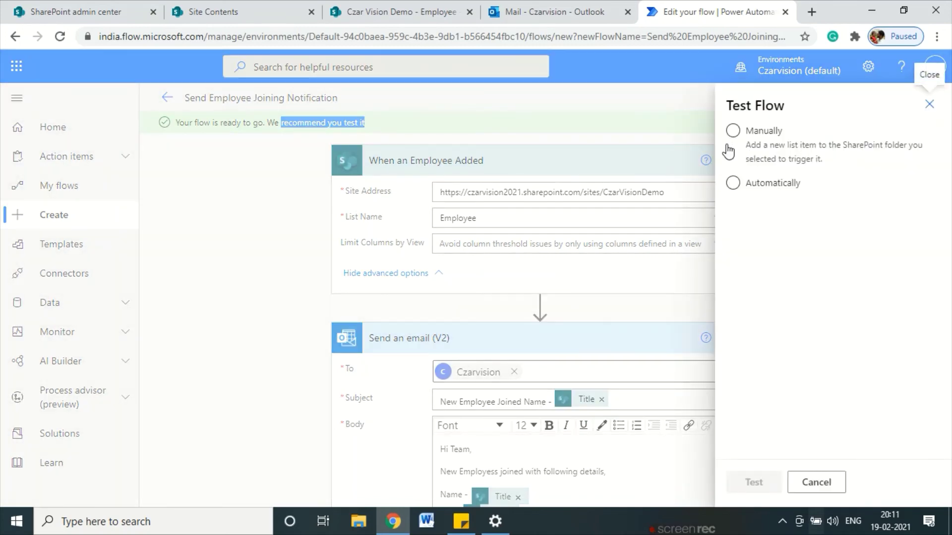
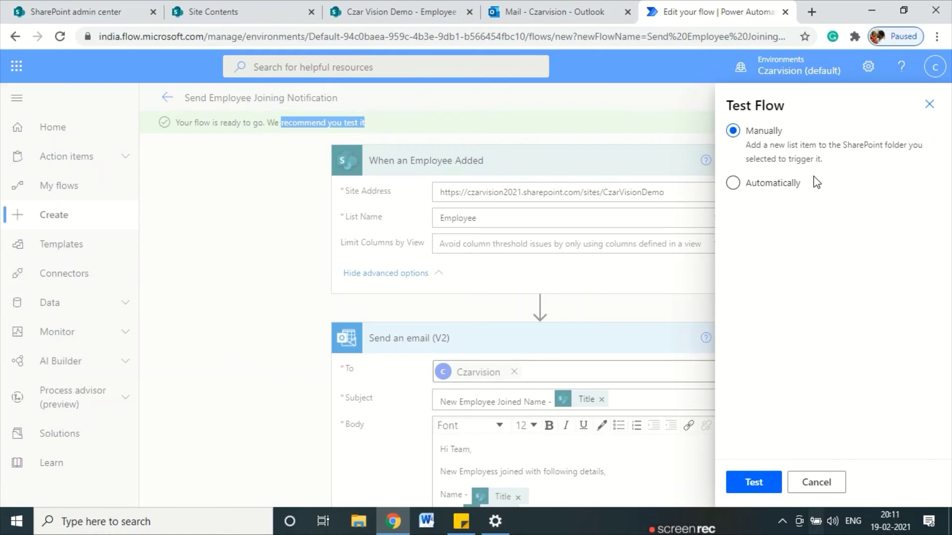
pyautogui.click(929, 104)
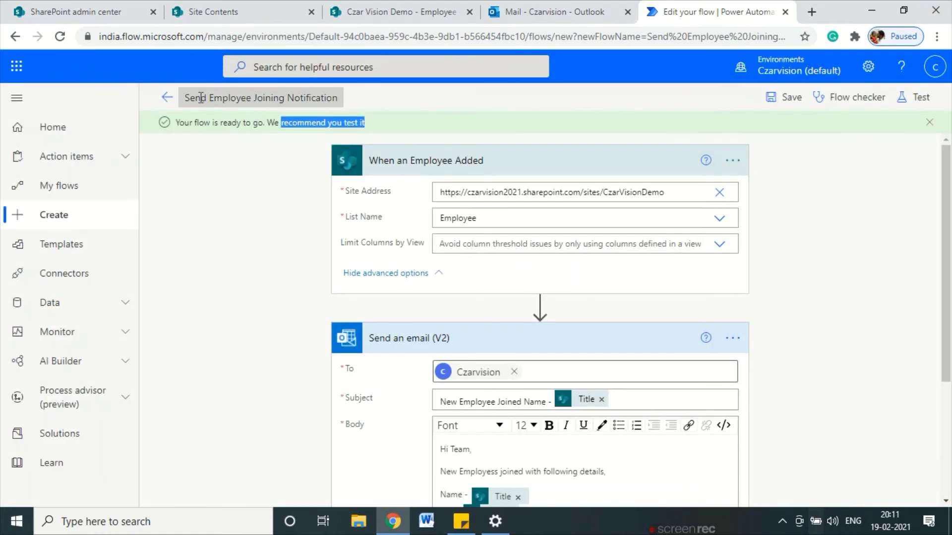
# - Return to the flow's details page, then switch to SharePoint and start a new item in the Employee list
pyautogui.click(167, 97)
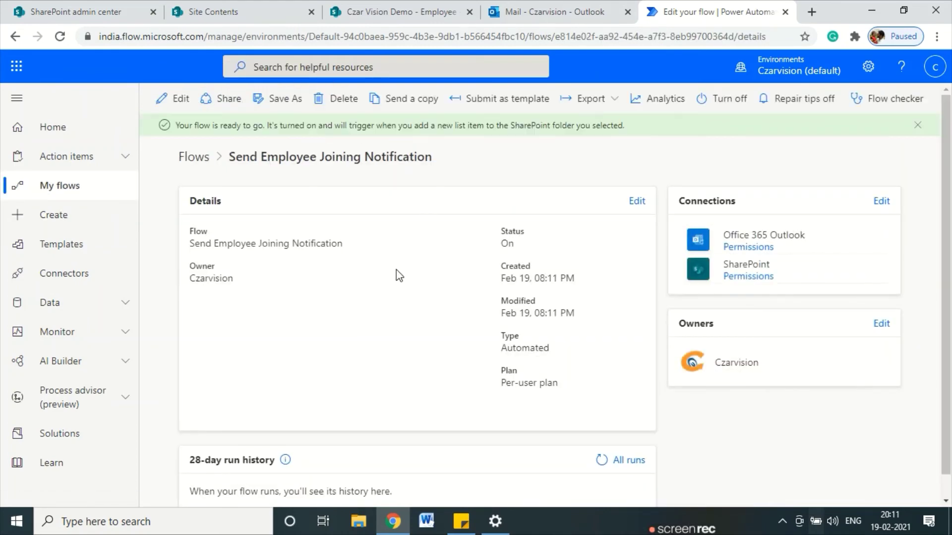
pyautogui.scroll(-1, 397, 269)
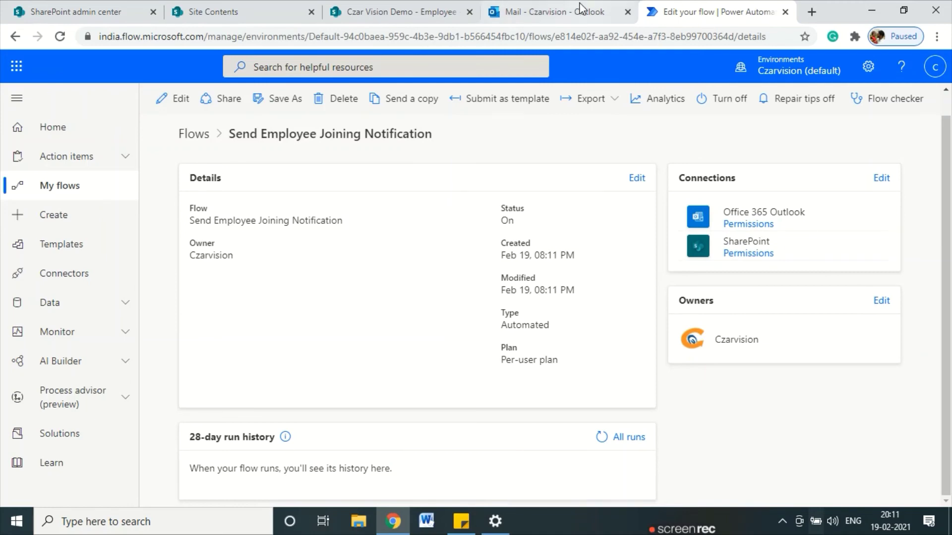
pyautogui.click(372, 11)
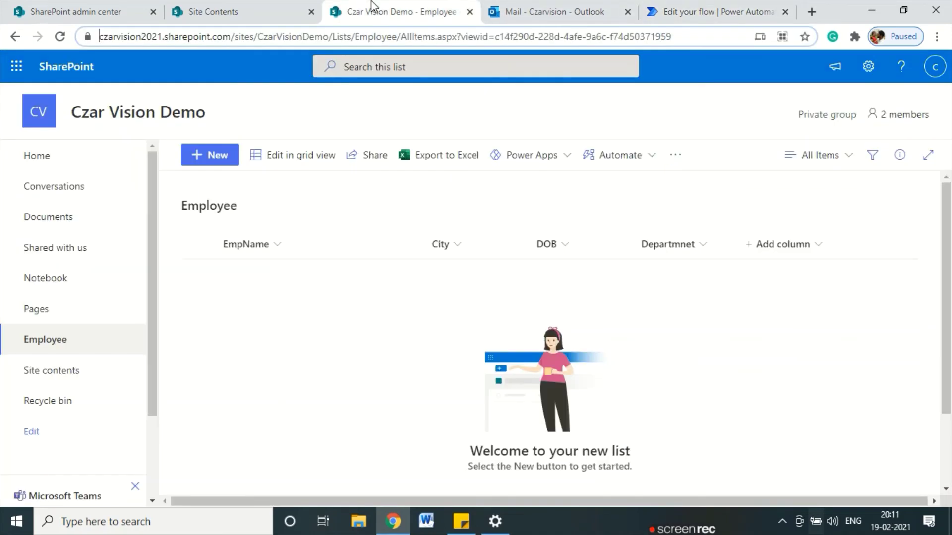
pyautogui.click(215, 171)
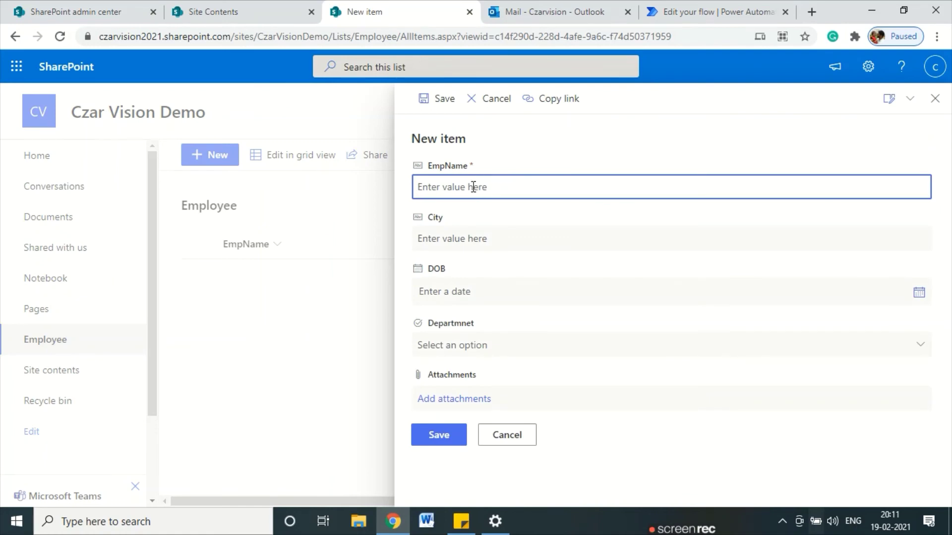
# - Enter the employee's name, city Pune, date of birth and department Sales in the new item, and save it
pyautogui.write('Raju')
pyautogui.click(572, 240)
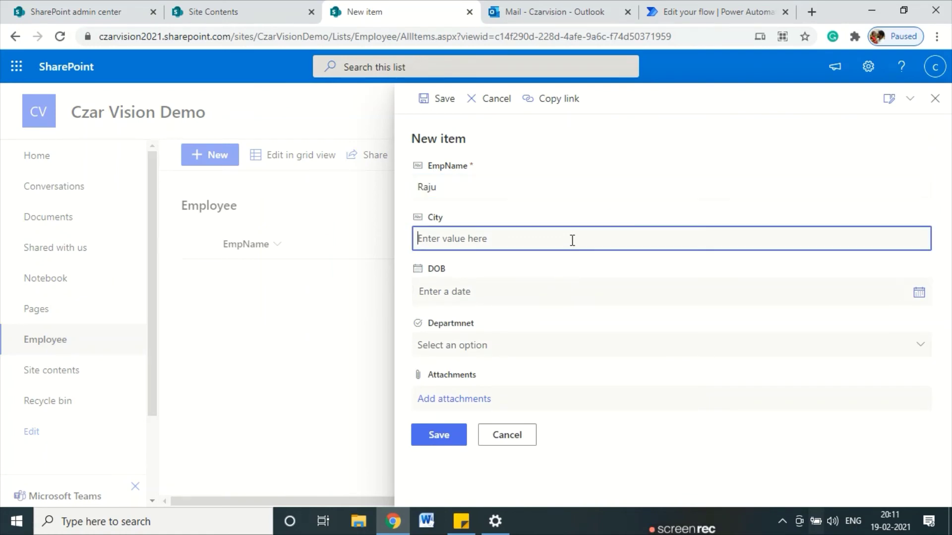
pyautogui.write('Pune')
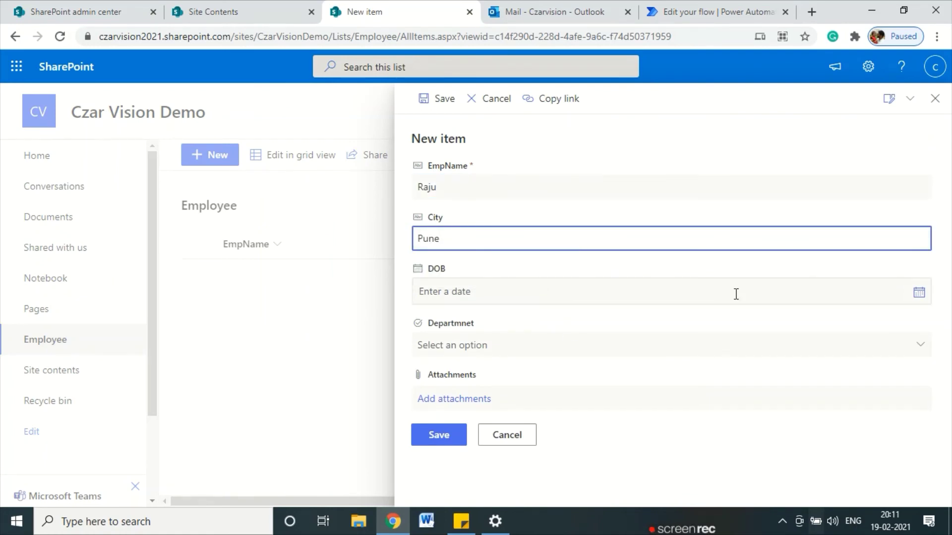
pyautogui.click(925, 294)
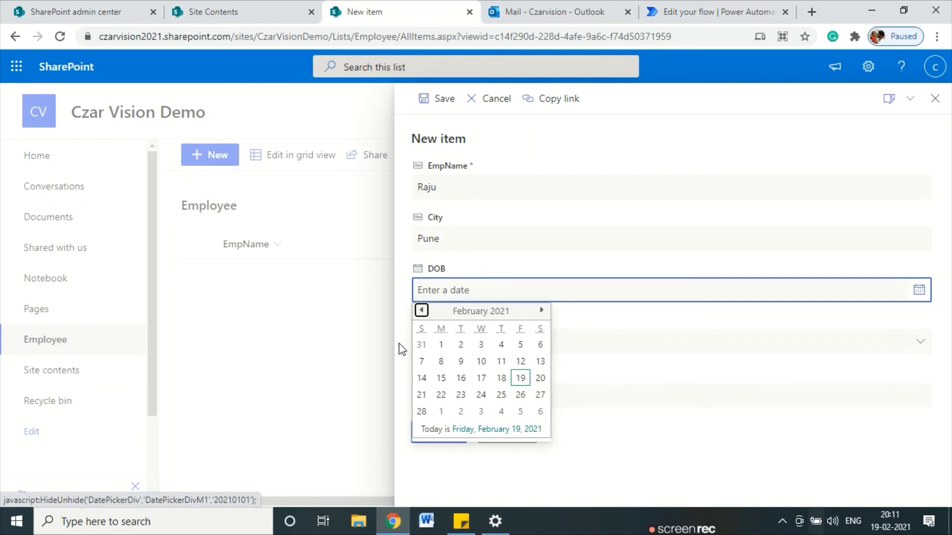
pyautogui.click(441, 345)
pyautogui.click(437, 347)
pyautogui.click(431, 393)
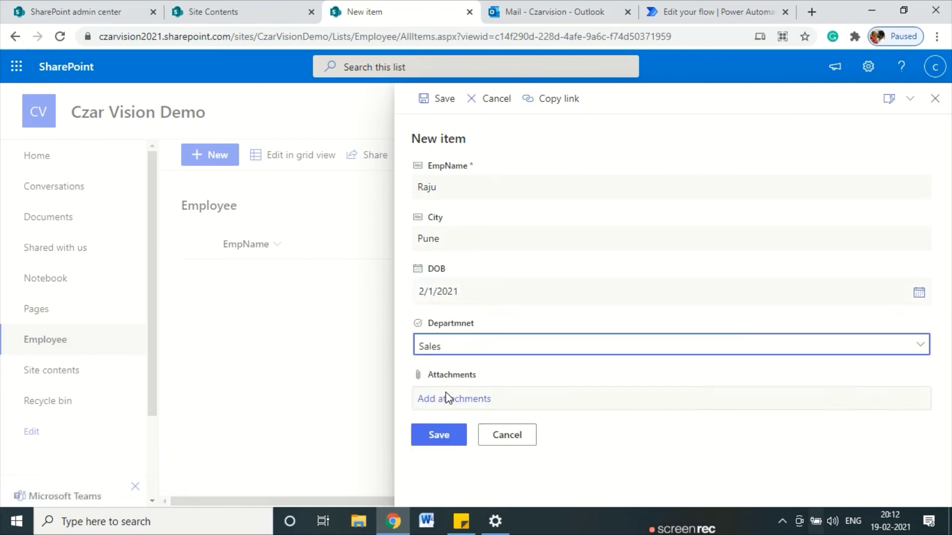
pyautogui.click(442, 439)
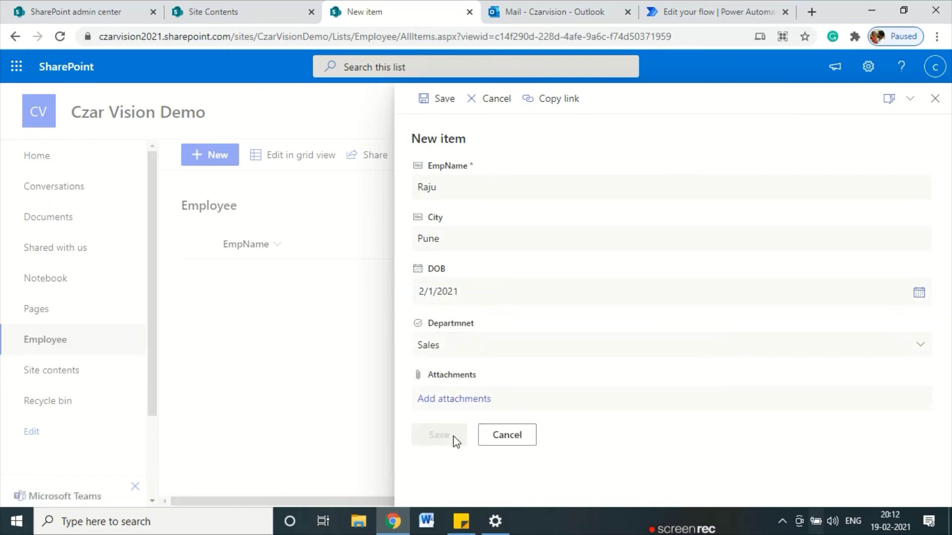
# - Check the flow's 28-day run history, the Outlook inbox and the SharePoint Employee list for signs that the flow was triggered
pyautogui.click(667, 6)
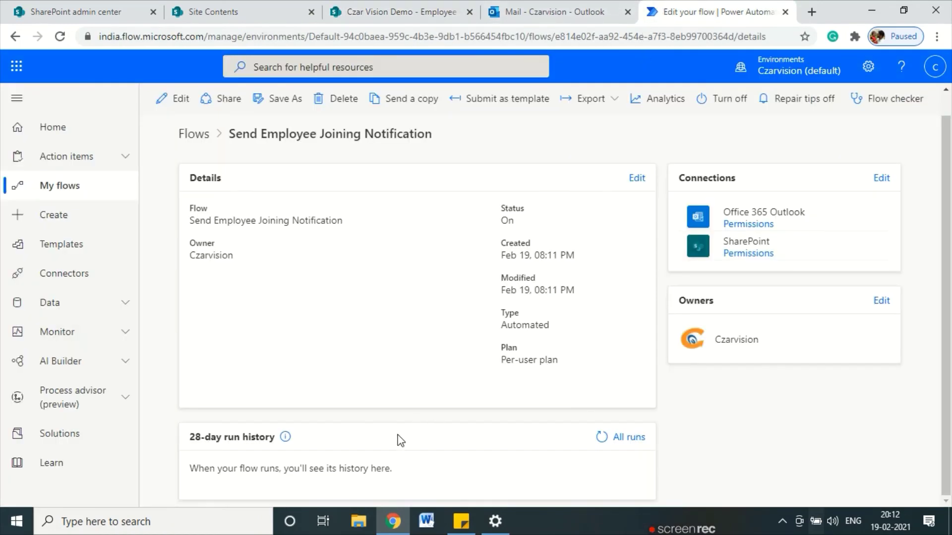
pyautogui.moveTo(124, 461)
pyautogui.mouseDown()
pyautogui.moveTo(266, 481)
pyautogui.moveTo(452, 457)
pyautogui.moveTo(217, 459)
pyautogui.moveTo(273, 481)
pyautogui.mouseUp()
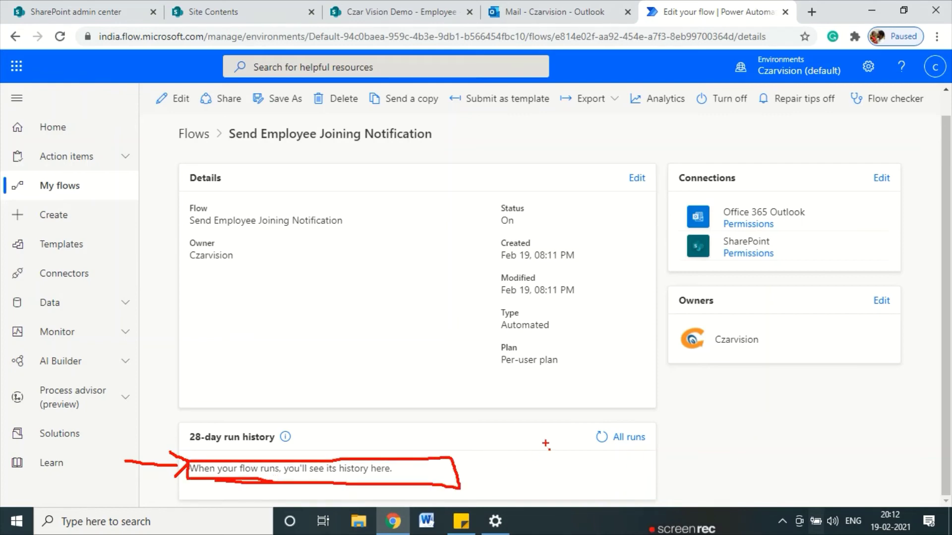
pyautogui.press('Escape')
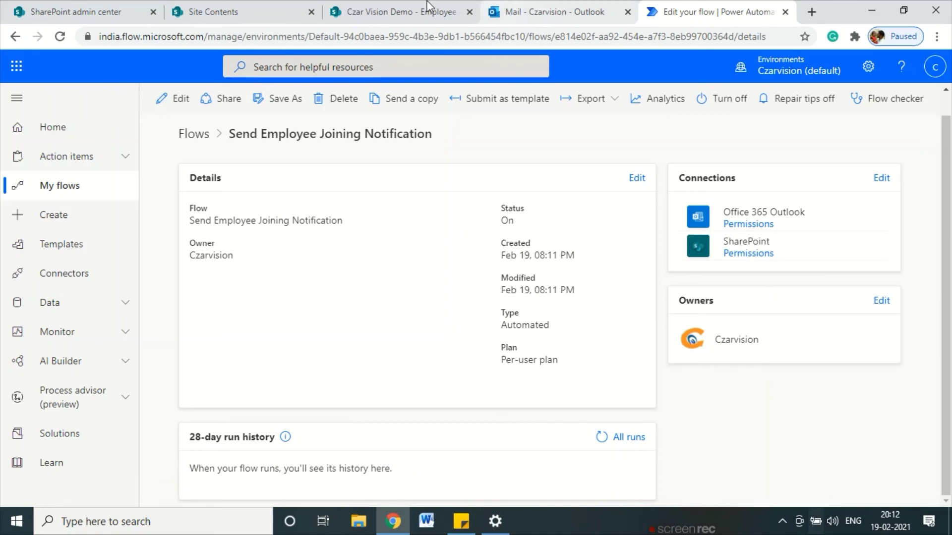
pyautogui.click(519, 6)
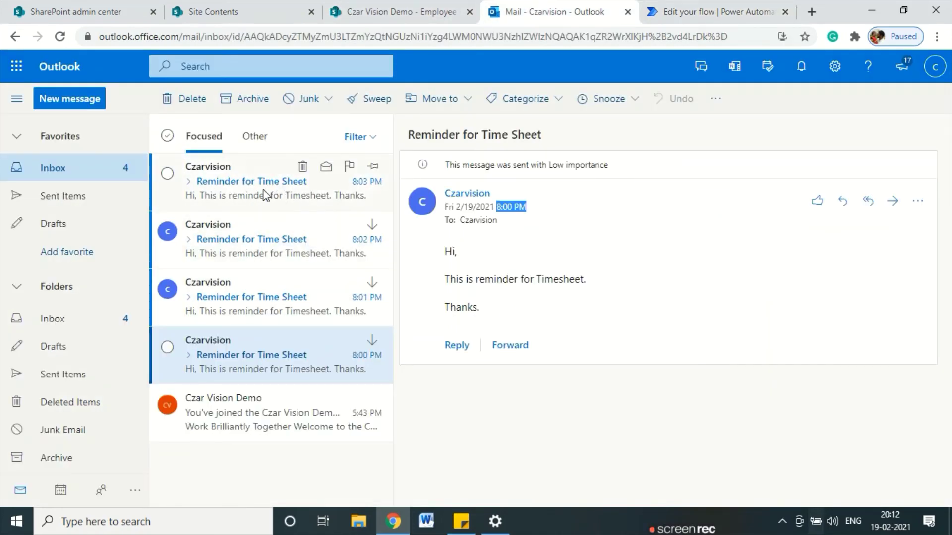
pyautogui.click(685, 7)
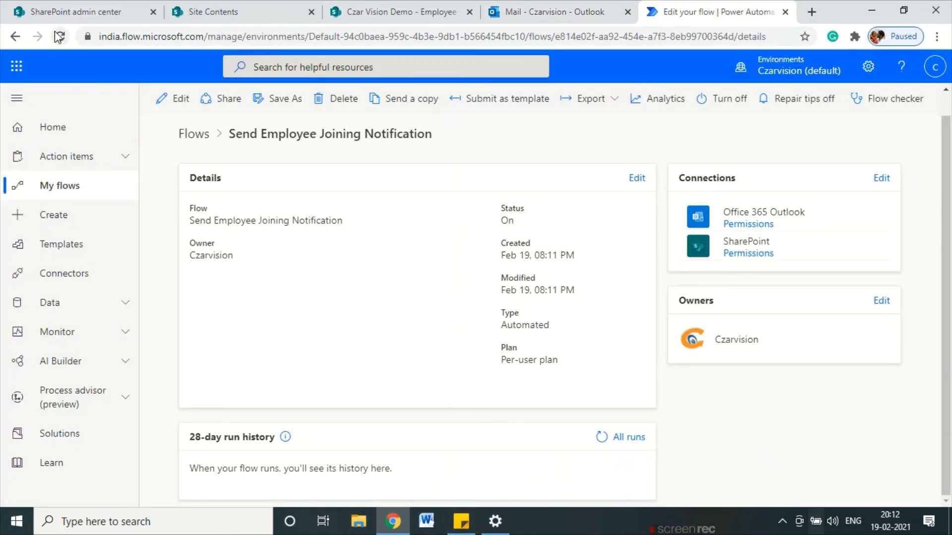
pyautogui.click(391, 11)
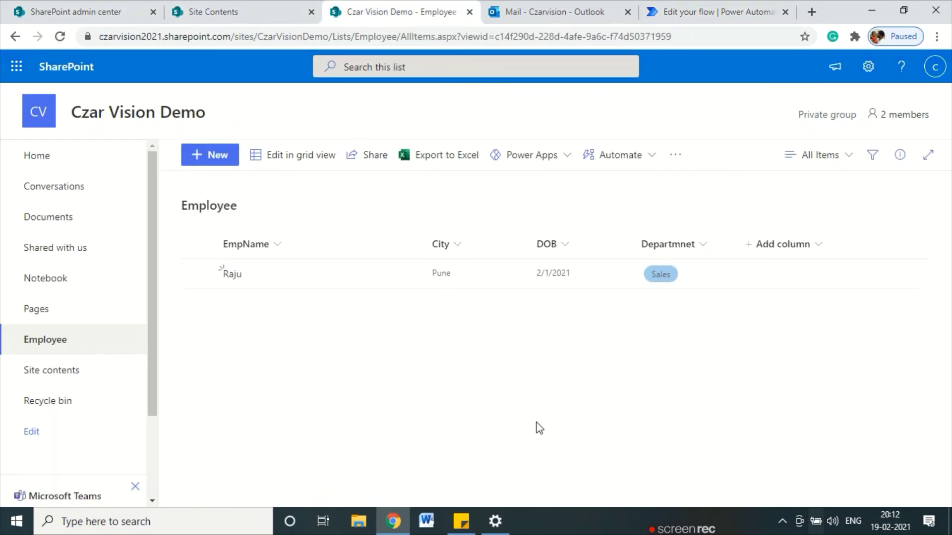
pyautogui.click(590, 10)
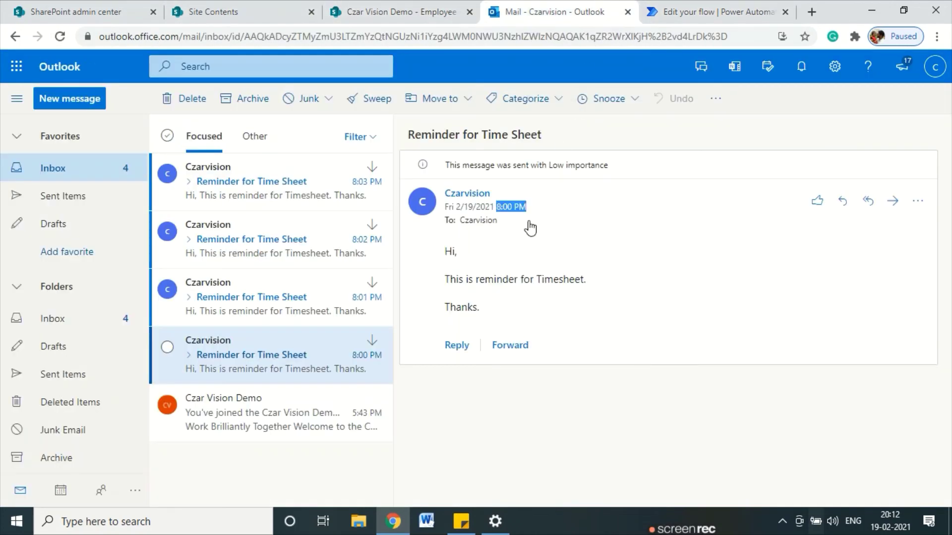
pyautogui.click(688, 6)
pyautogui.moveTo(280, 448)
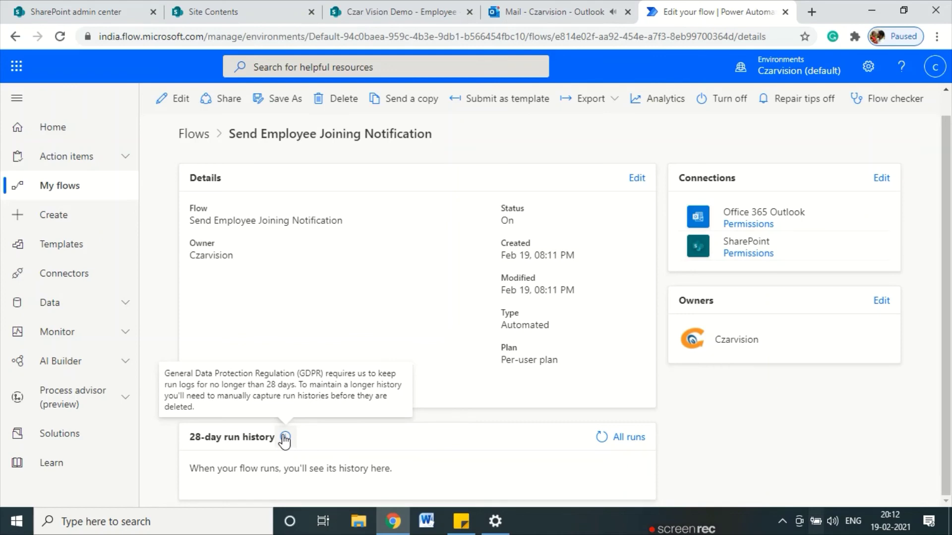
# - Switch to Outlook, open the New Employee Joined email and review its subject, employee details and closing
pyautogui.click(530, 6)
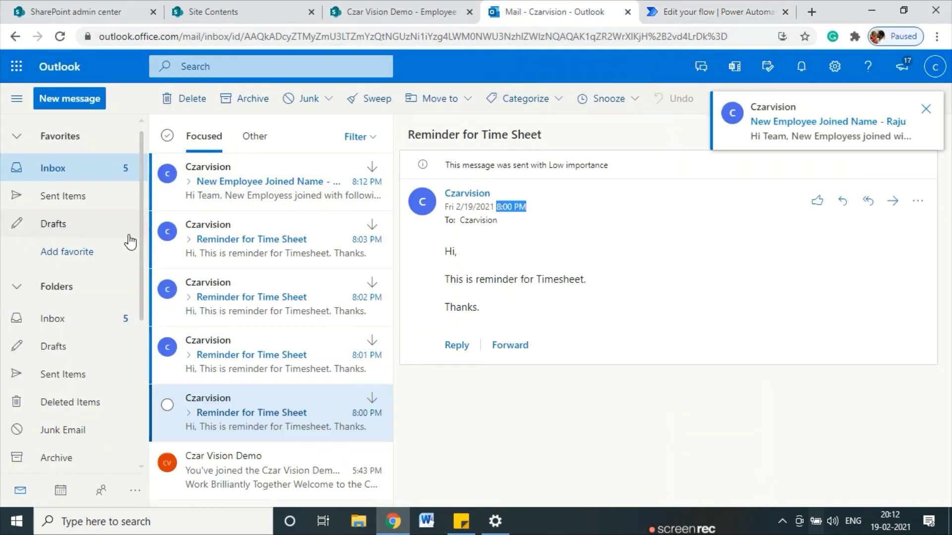
pyautogui.moveTo(113, 203); pyautogui.dragTo(176, 197)
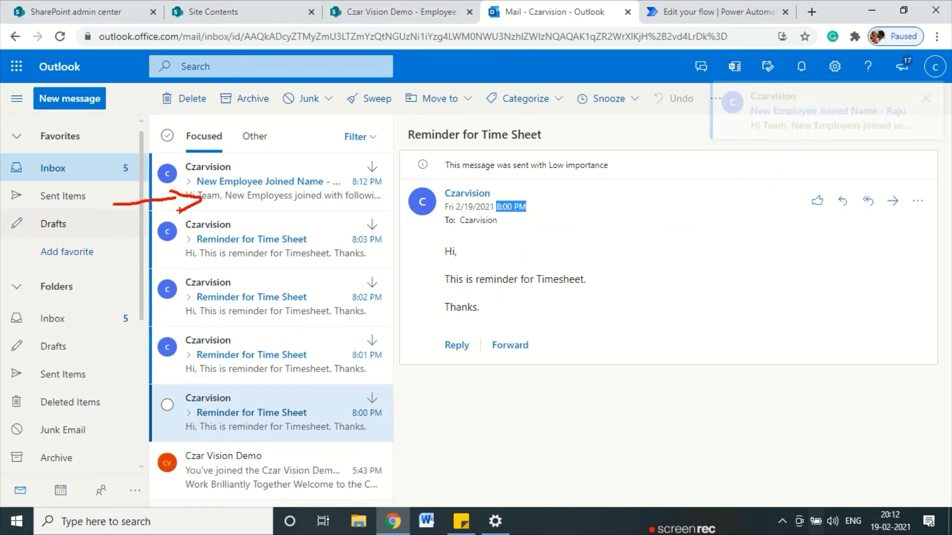
pyautogui.click(251, 197)
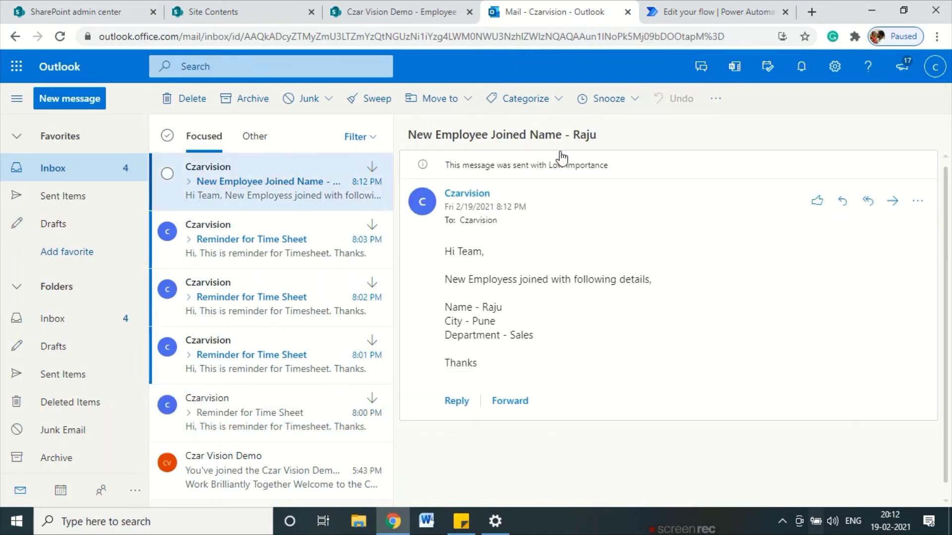
pyautogui.moveTo(579, 137); pyautogui.dragTo(597, 137)
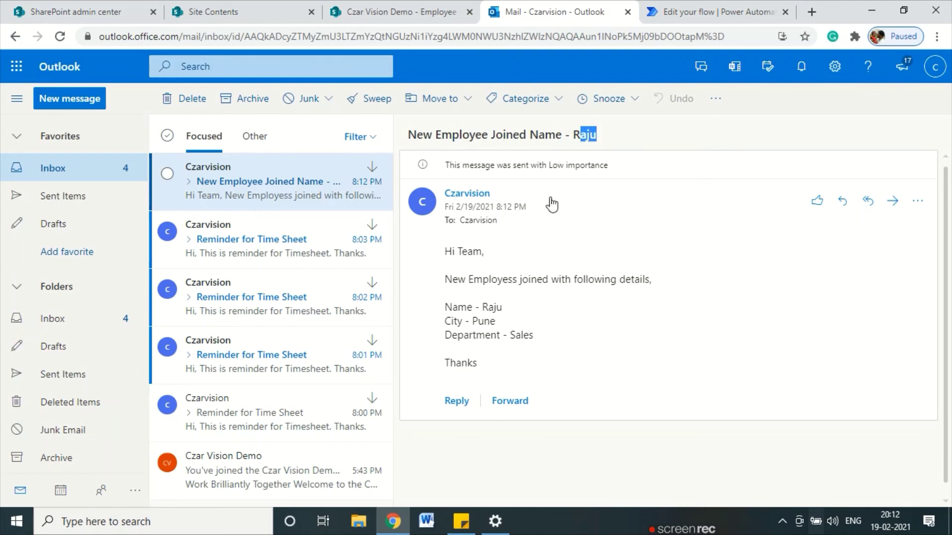
pyautogui.moveTo(465, 280); pyautogui.dragTo(654, 279)
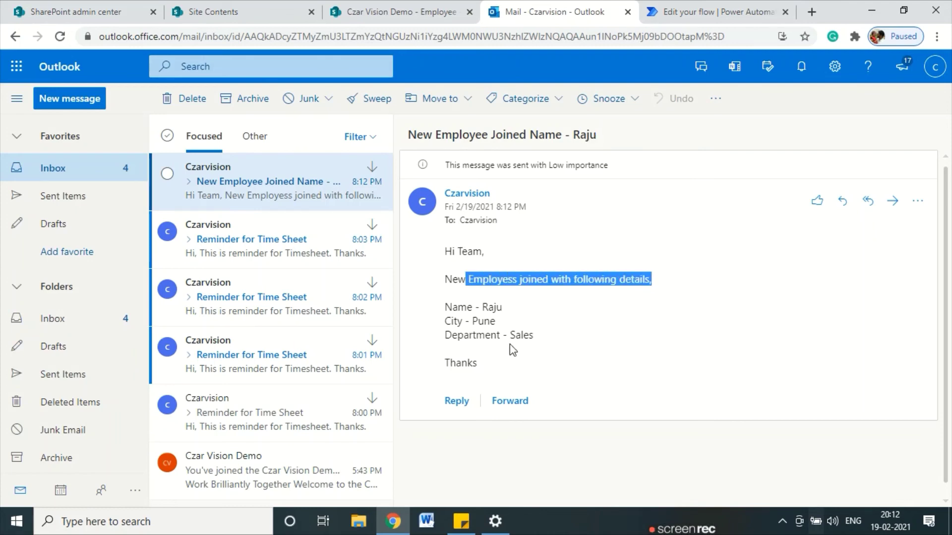
pyautogui.moveTo(454, 308); pyautogui.dragTo(488, 323)
pyautogui.click(510, 328)
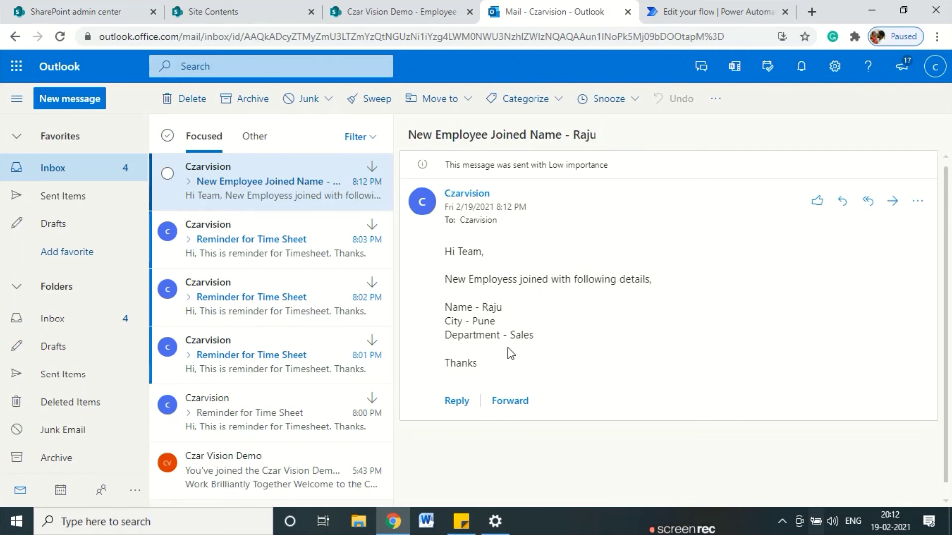
pyautogui.moveTo(463, 367); pyautogui.dragTo(477, 367)
# - Refresh the flow's details page in Power Automate, inspect the latest run from its history, and return to the details
pyautogui.click(714, 11)
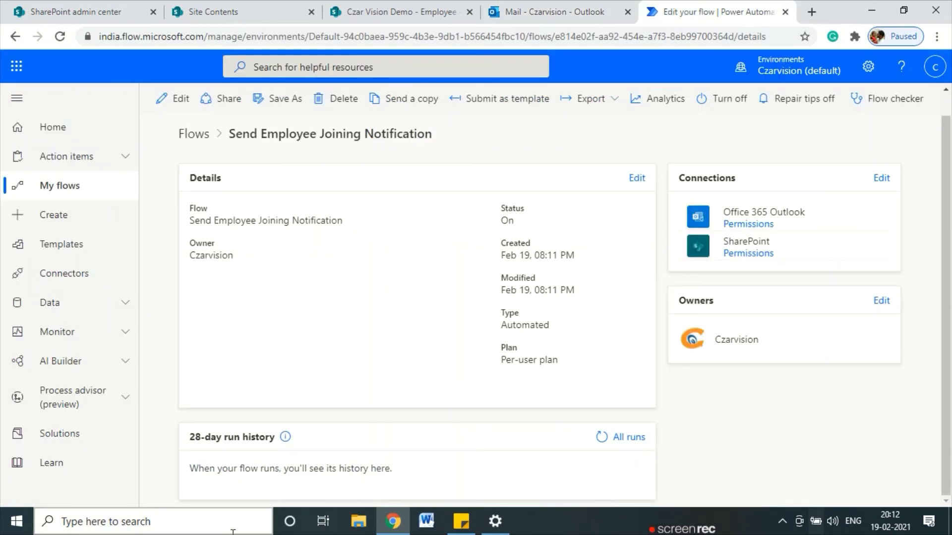
pyautogui.click(58, 38)
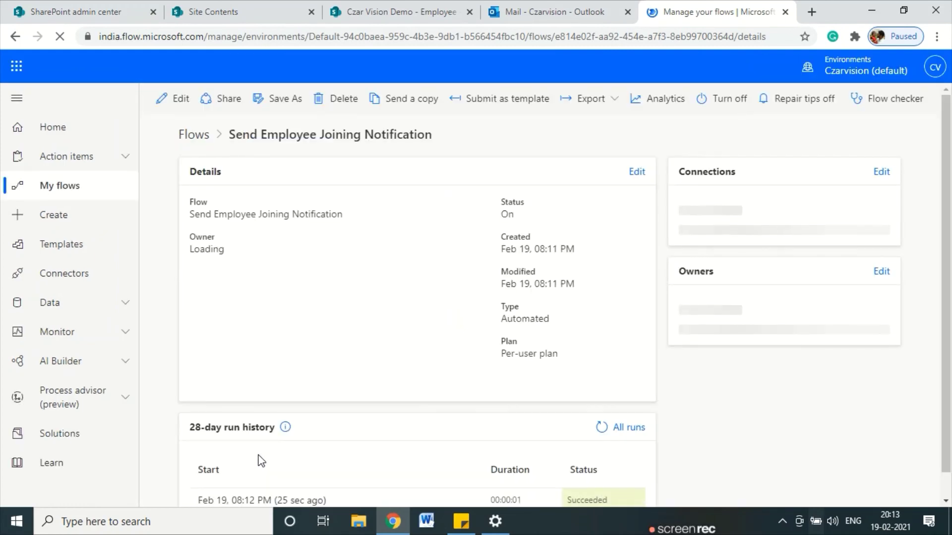
pyautogui.scroll(-1, 266, 490)
pyautogui.click(252, 474)
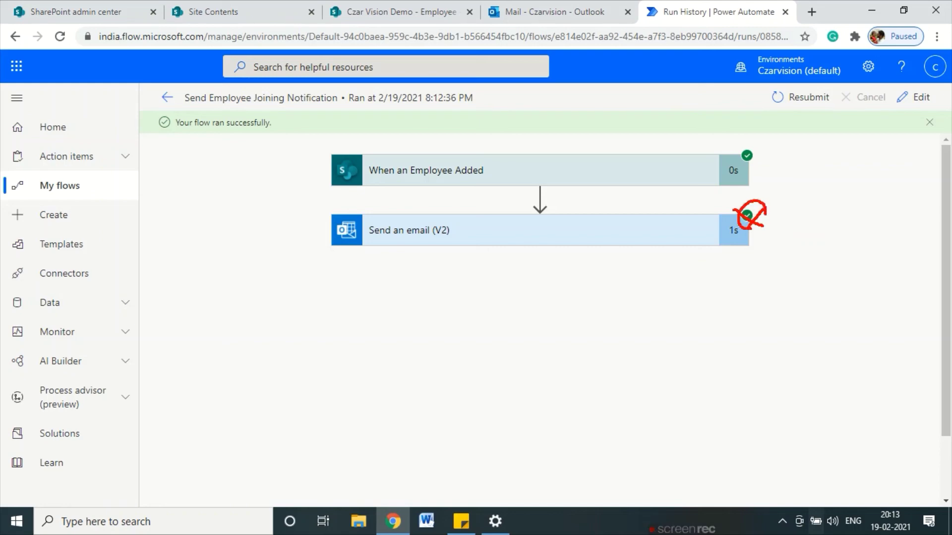
pyautogui.press('Escape')
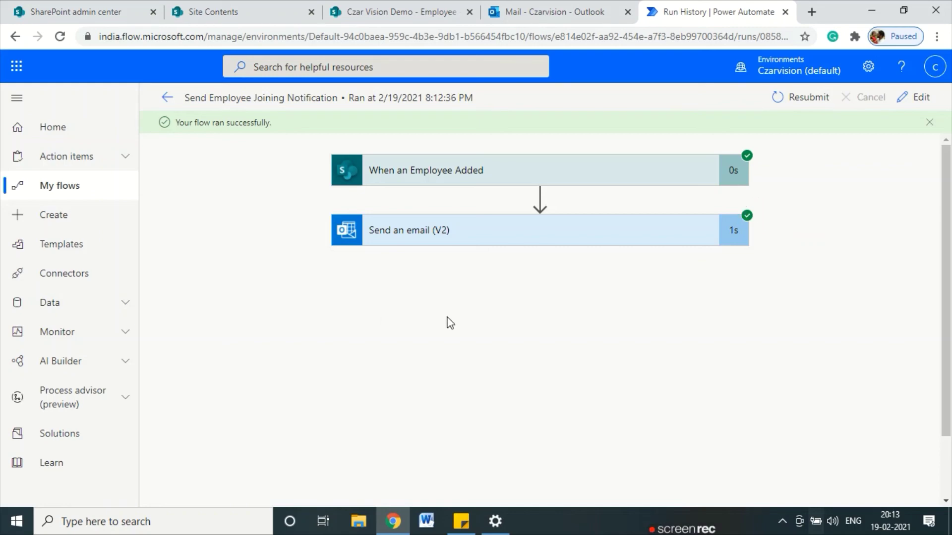
pyautogui.click(167, 97)
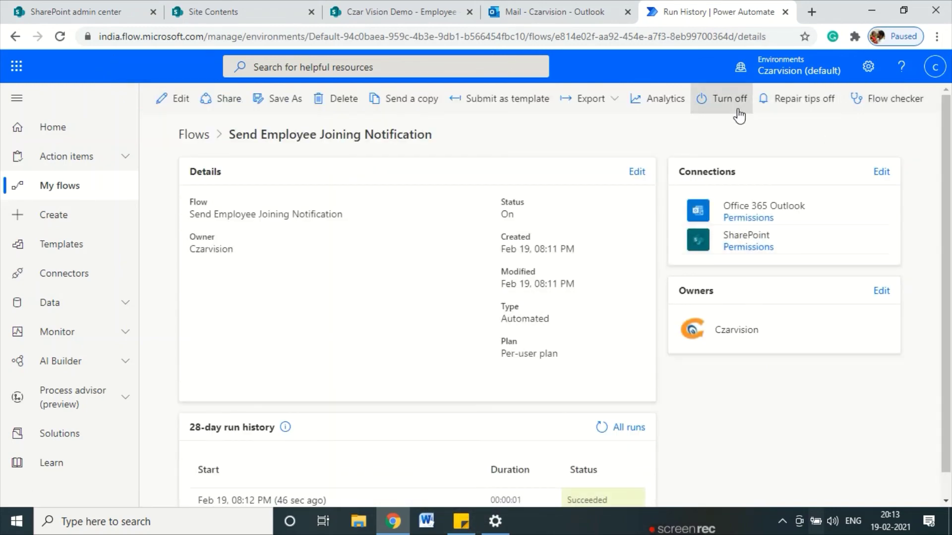
# - Open the Send Employee Joining Notification flow for editing and start a manual test of it
pyautogui.click(176, 98)
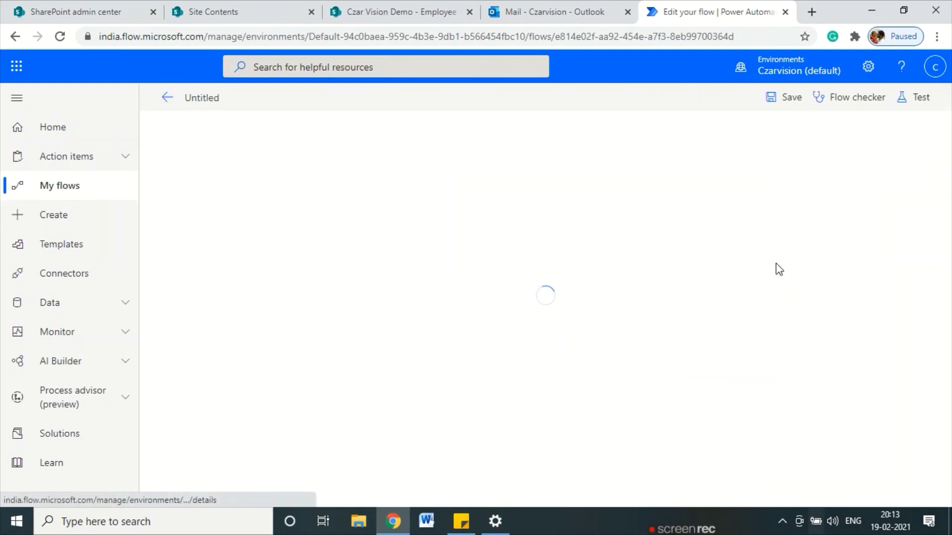
pyautogui.click(920, 107)
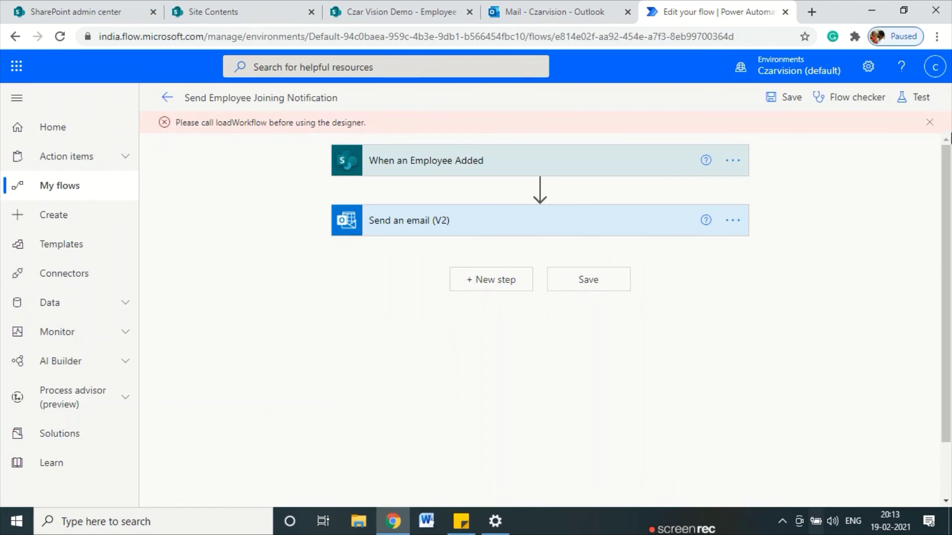
pyautogui.click(927, 99)
pyautogui.click(748, 144)
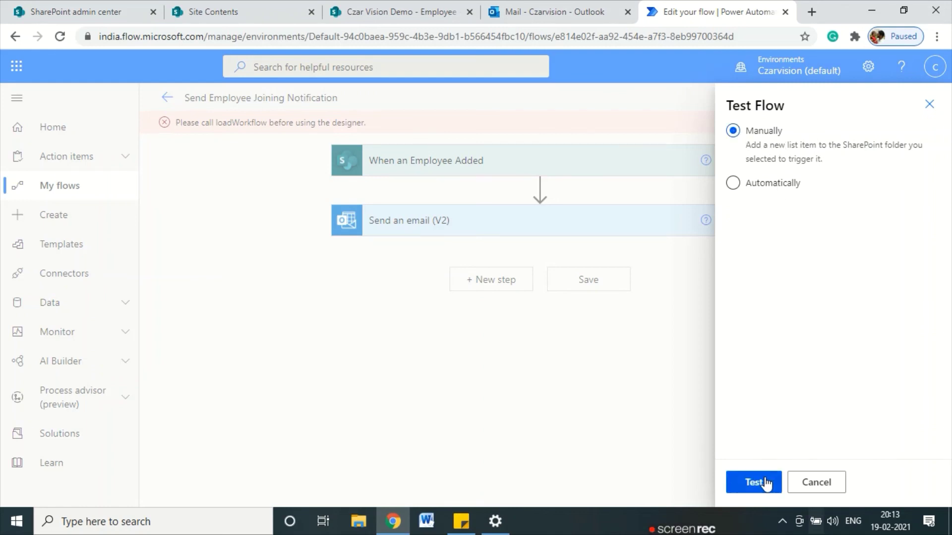
pyautogui.click(754, 483)
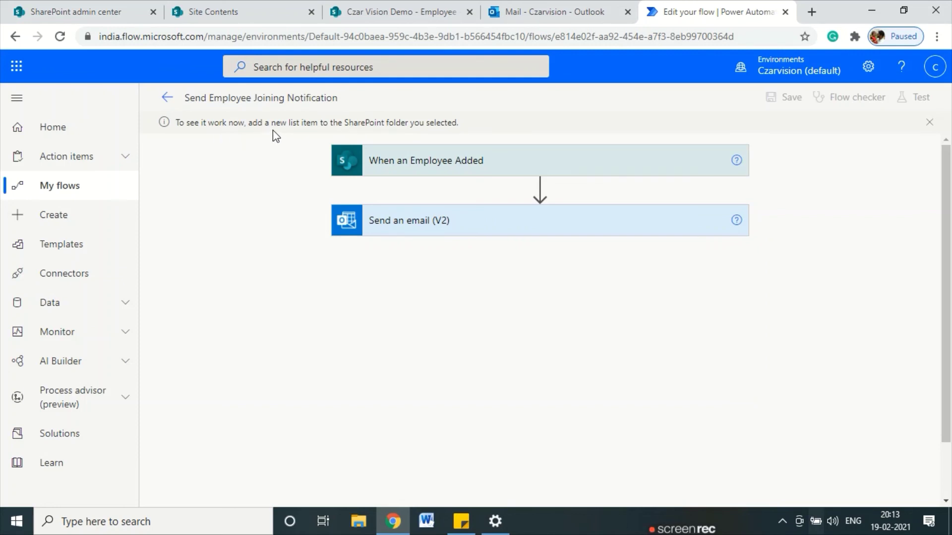
pyautogui.moveTo(353, 122); pyautogui.dragTo(458, 122)
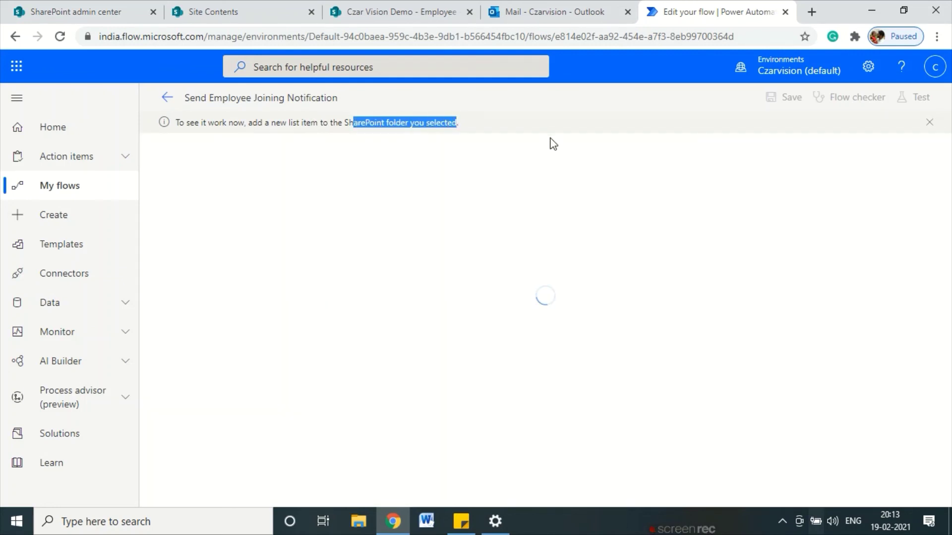
pyautogui.click(464, 110)
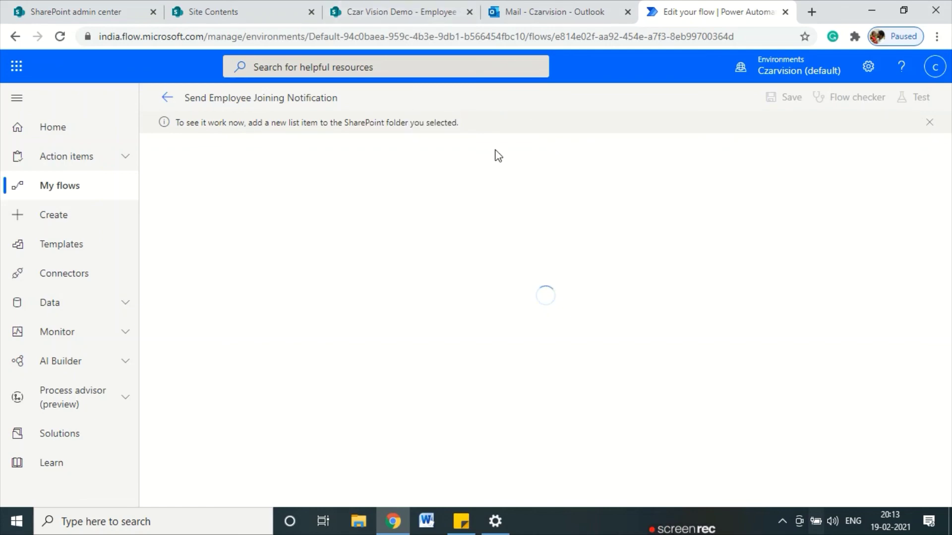
# - Switch to the SharePoint Employee list, start a new item, and enter the employee's name and the city Pune
pyautogui.click(407, 10)
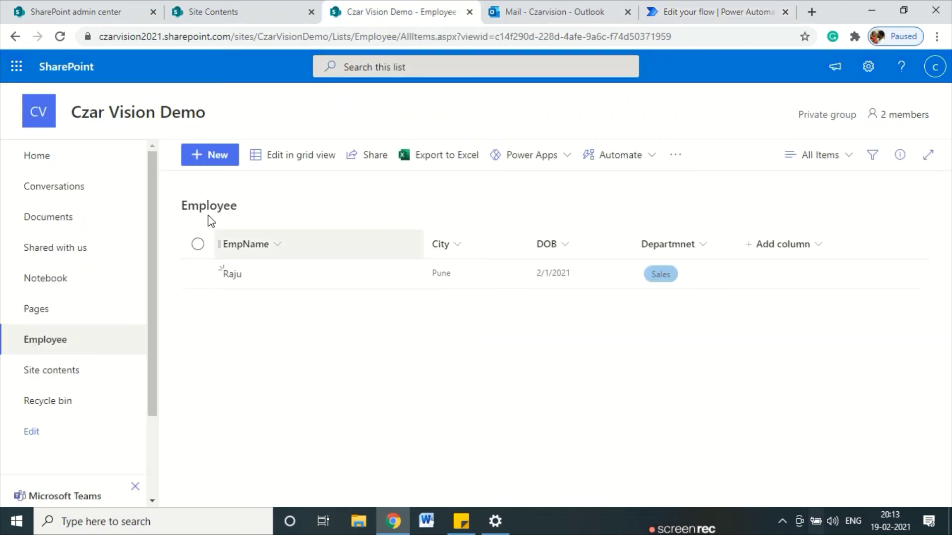
pyautogui.click(204, 162)
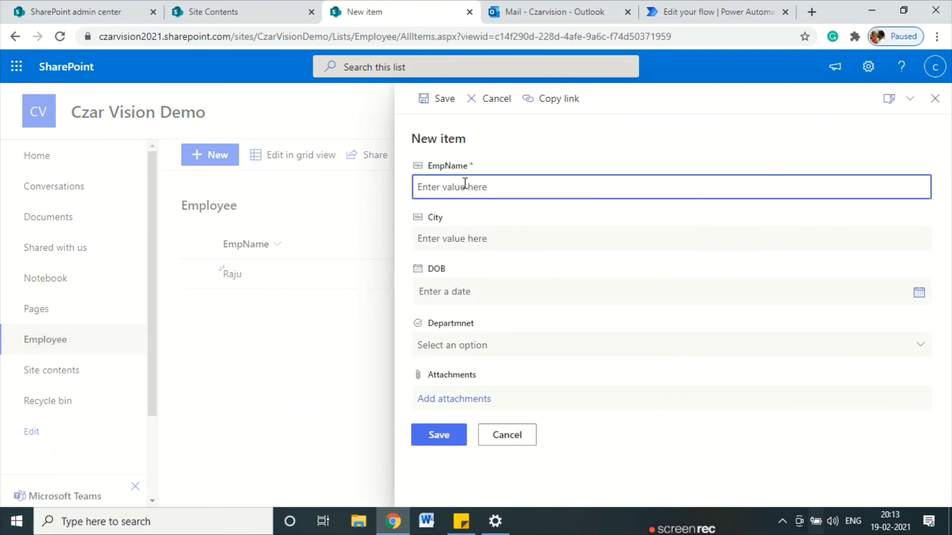
pyautogui.write('R')
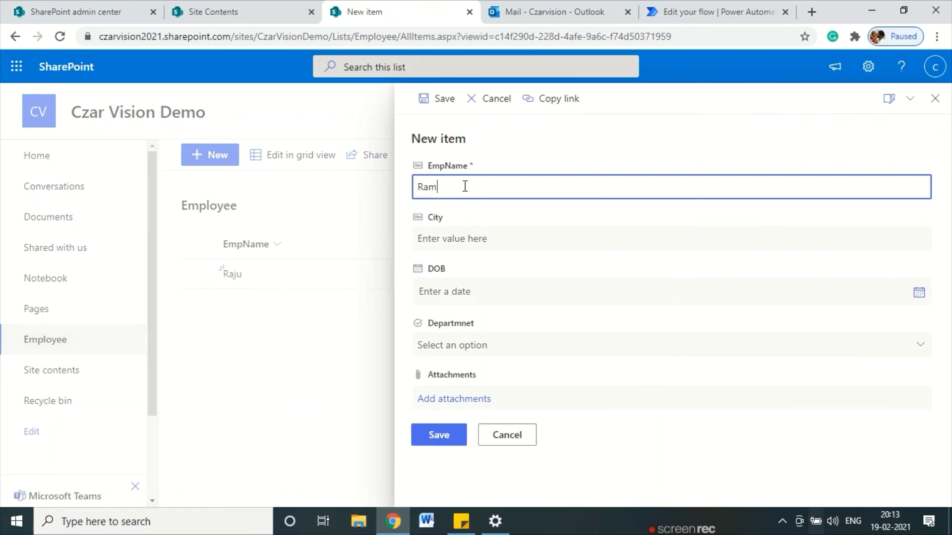
pyautogui.write('am')
pyautogui.click(490, 237)
pyautogui.write('Pune')
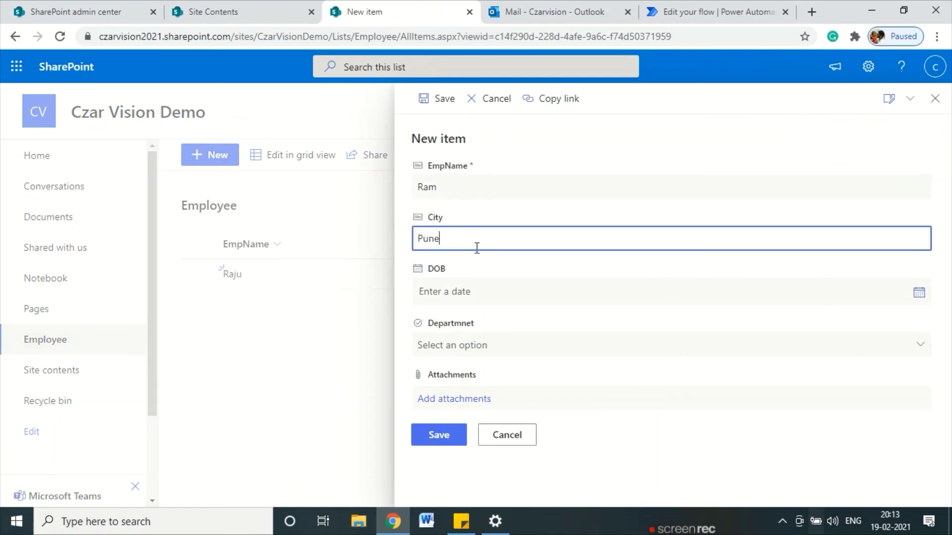
# - Pick the employee's date of birth, set the department to Marketing, and save the new item
pyautogui.click(473, 297)
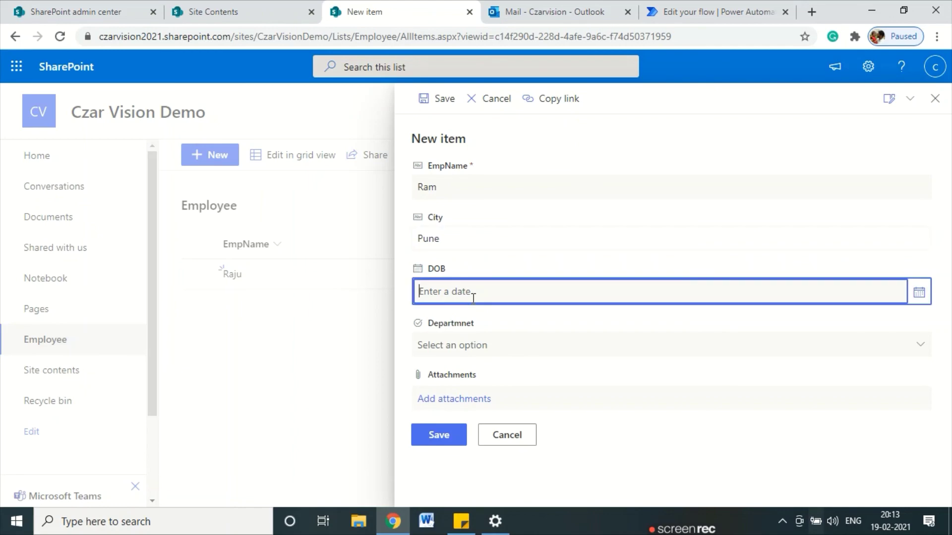
pyautogui.click(921, 298)
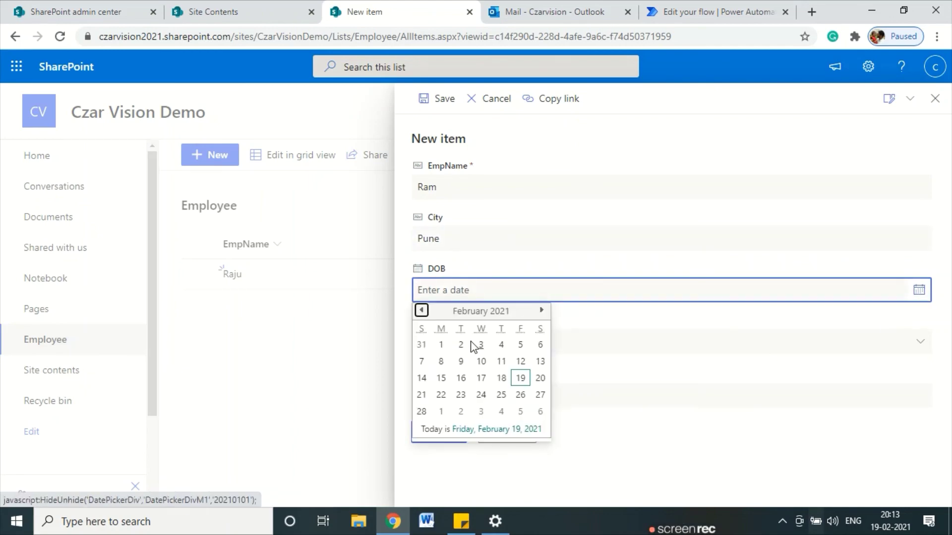
pyautogui.click(421, 310)
pyautogui.click(421, 311)
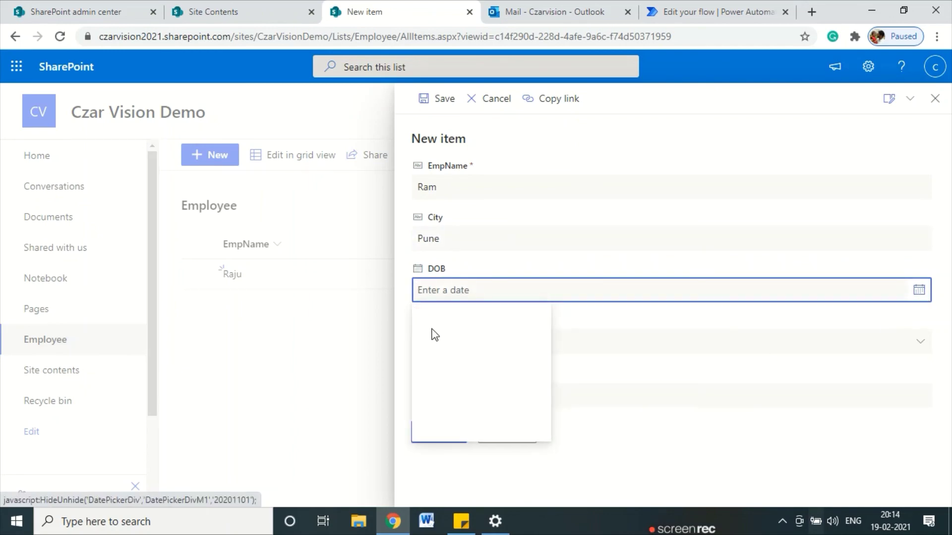
pyautogui.click(460, 346)
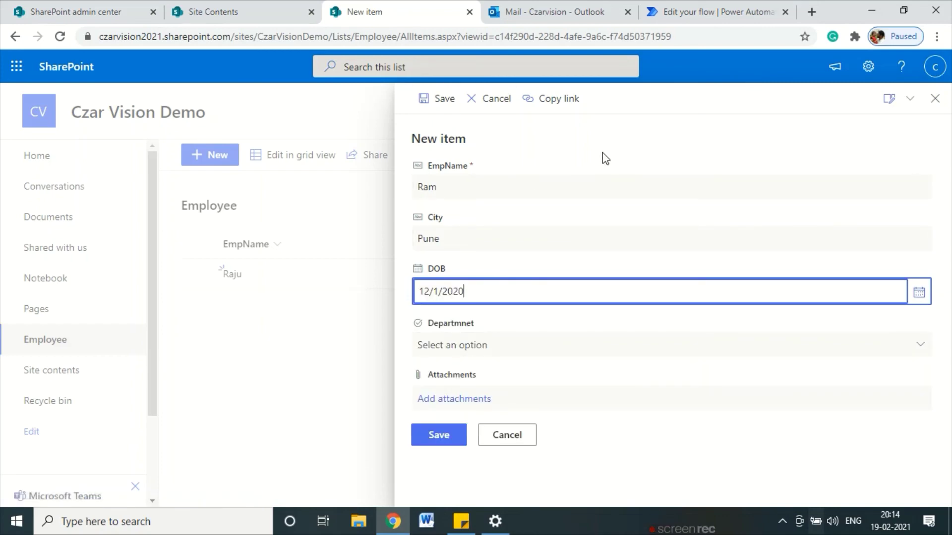
pyautogui.click(446, 350)
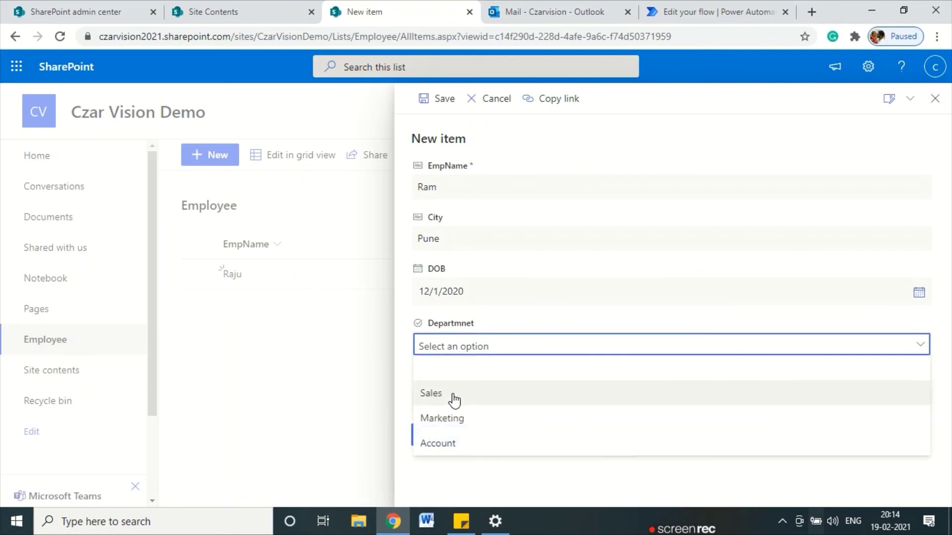
pyautogui.click(453, 394)
pyautogui.click(460, 349)
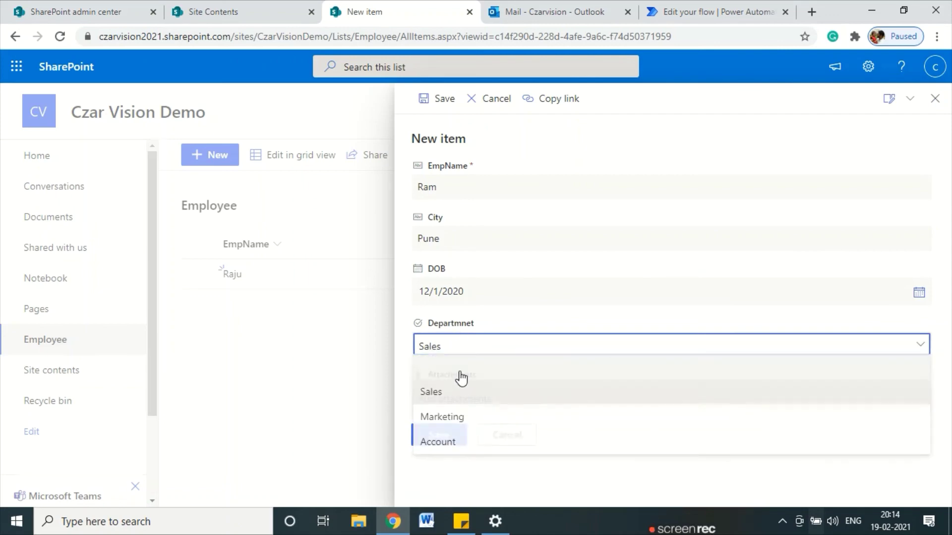
pyautogui.click(432, 418)
pyautogui.click(430, 439)
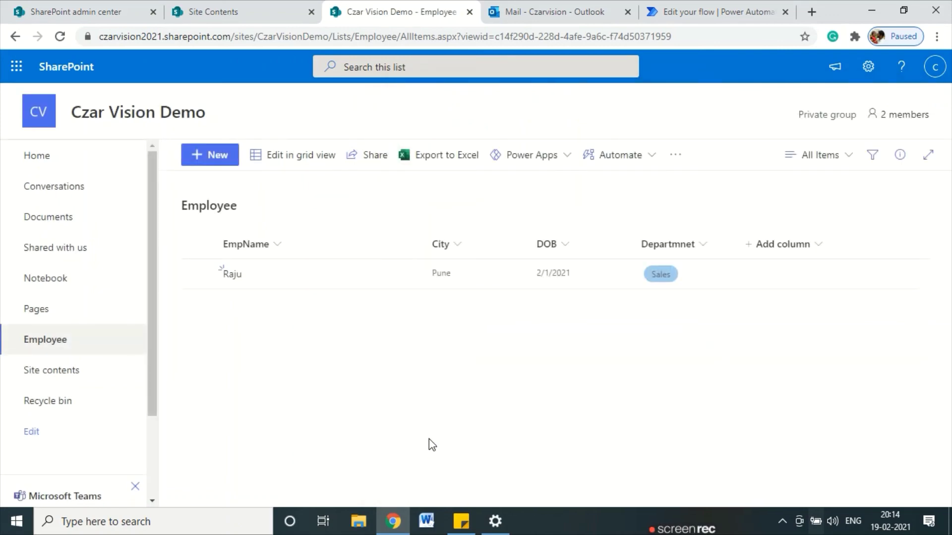
# - Return to the Power Automate test run and inspect the details of the When an Employee Added and Send an email (V2) steps
pyautogui.click(696, 13)
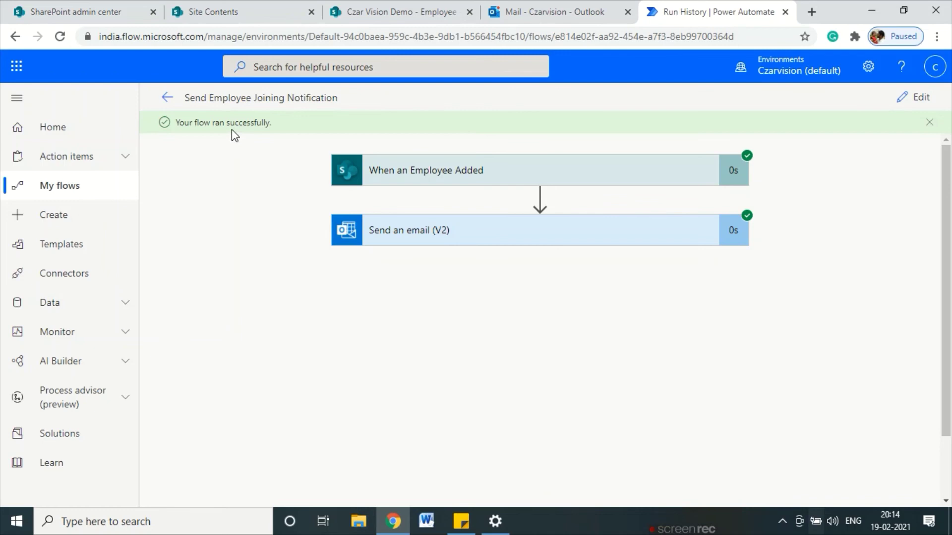
pyautogui.click(459, 182)
pyautogui.scroll(-1, 515, 277)
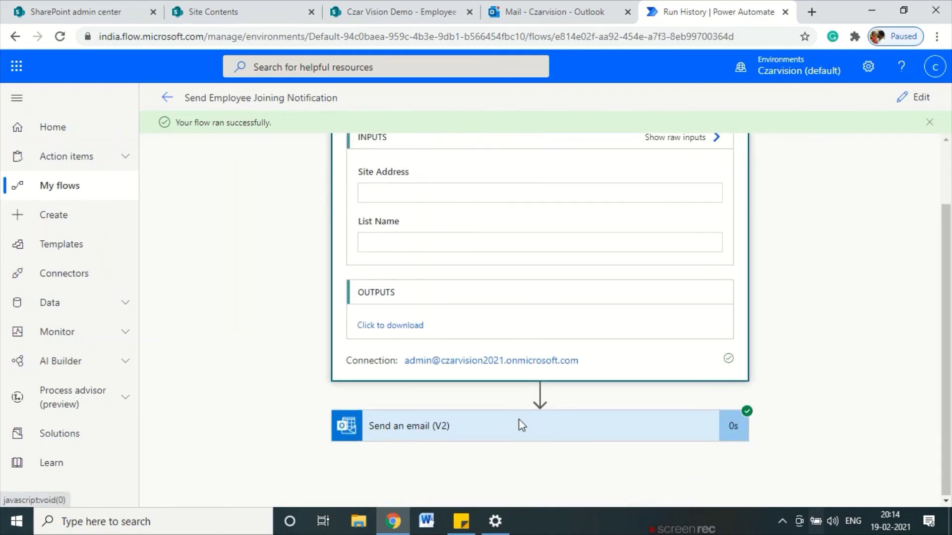
pyautogui.click(520, 427)
pyautogui.scroll(-3, 521, 396)
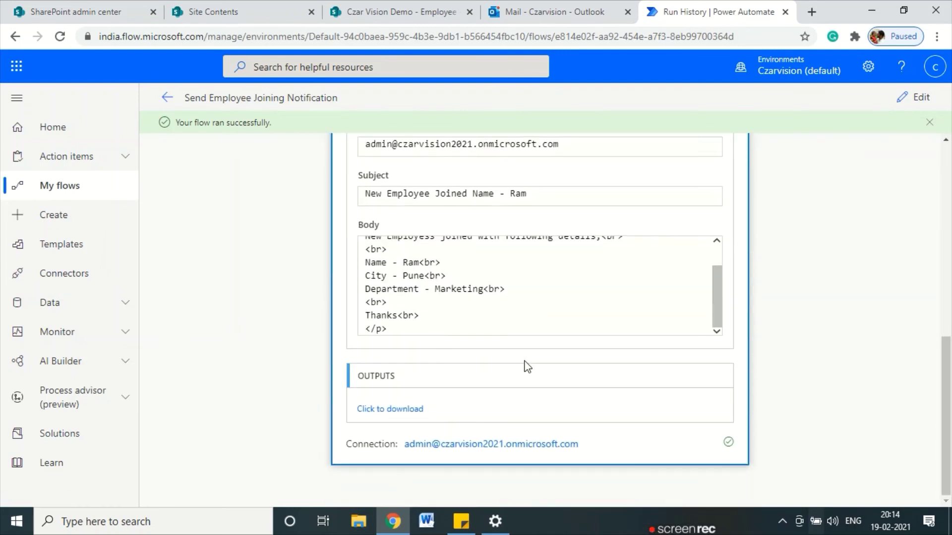
pyautogui.scroll(10, 526, 325)
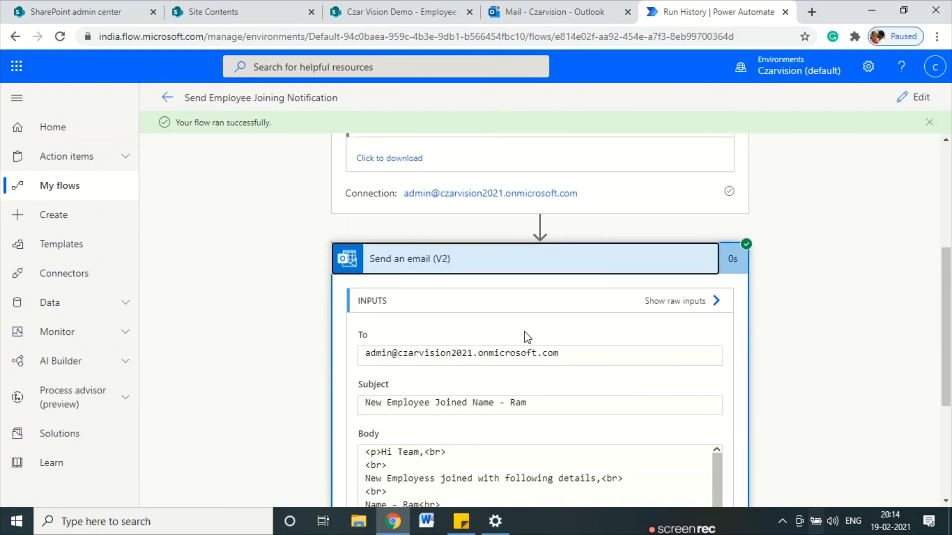
# - Switch to Outlook, open the newest New Employee Joined email and review the name, city and department in its body
pyautogui.click(532, 7)
pyautogui.click(234, 196)
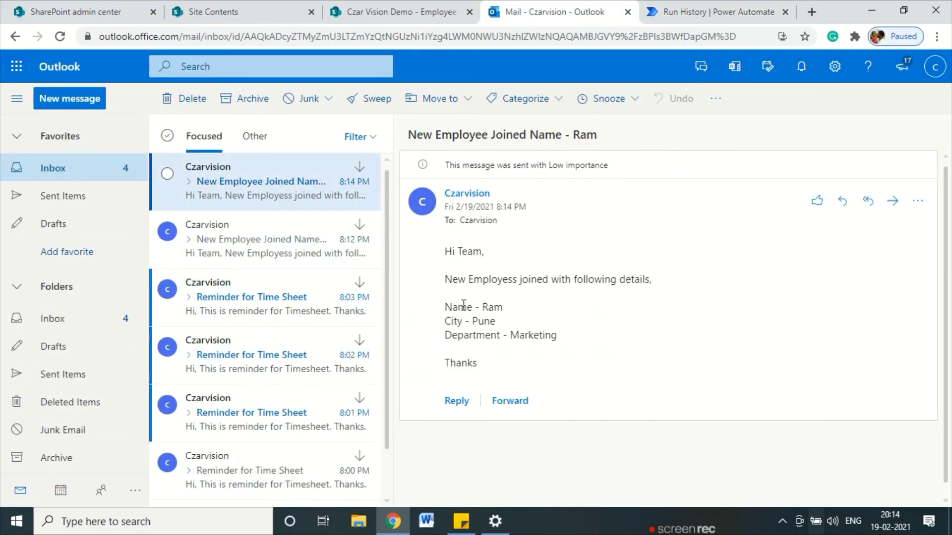
pyautogui.moveTo(464, 305); pyautogui.dragTo(540, 357)
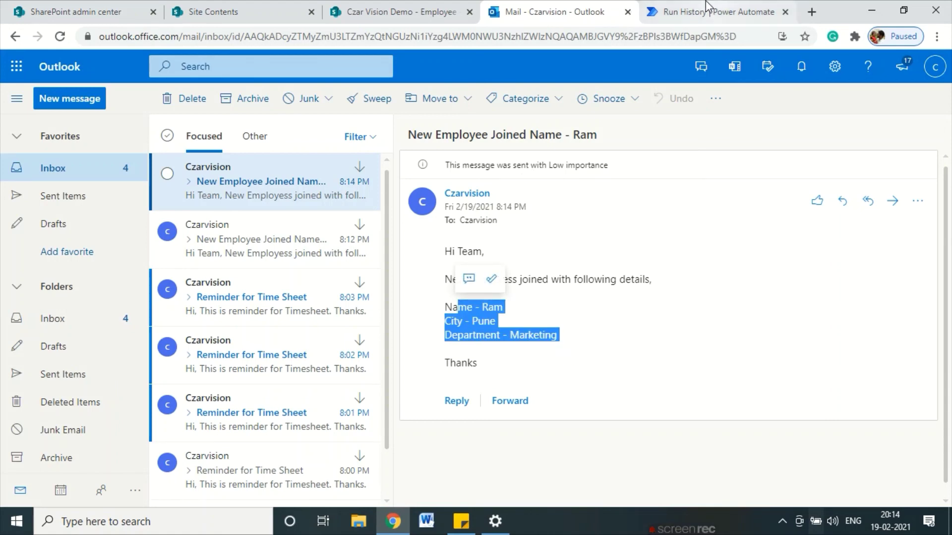
# - Switch back to Power Automate, return from the test run to the flow's details, and open the page for creating flows
pyautogui.click(726, 10)
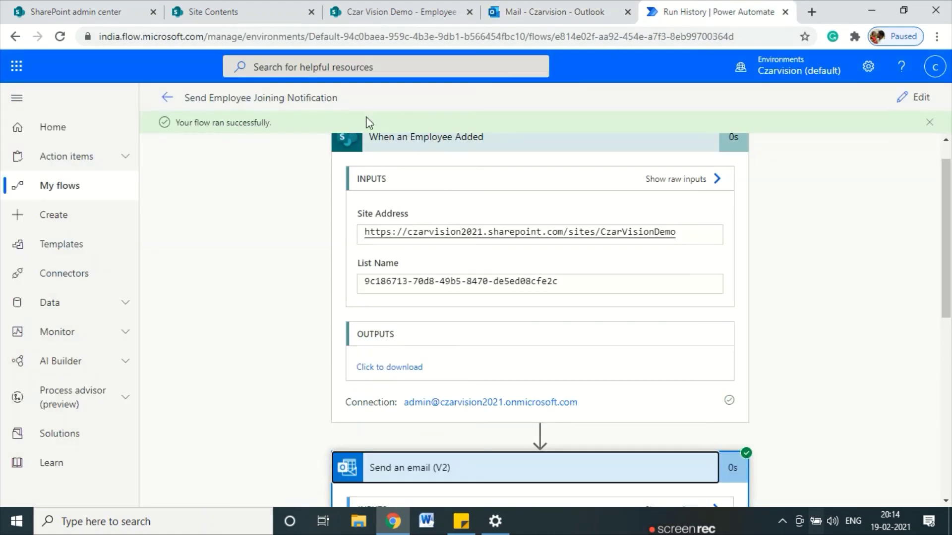
pyautogui.click(167, 98)
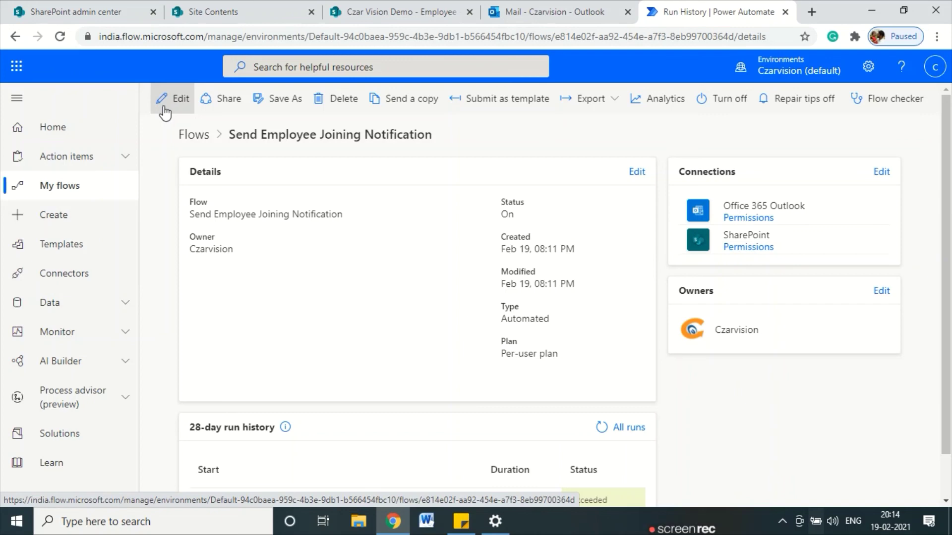
pyautogui.click(53, 218)
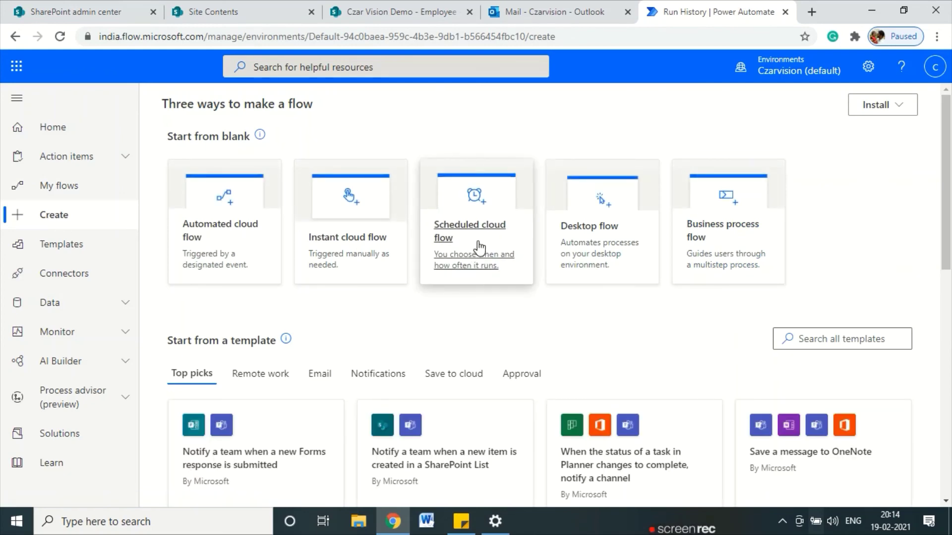
pyautogui.moveTo(523, 230); pyautogui.dragTo(506, 254)
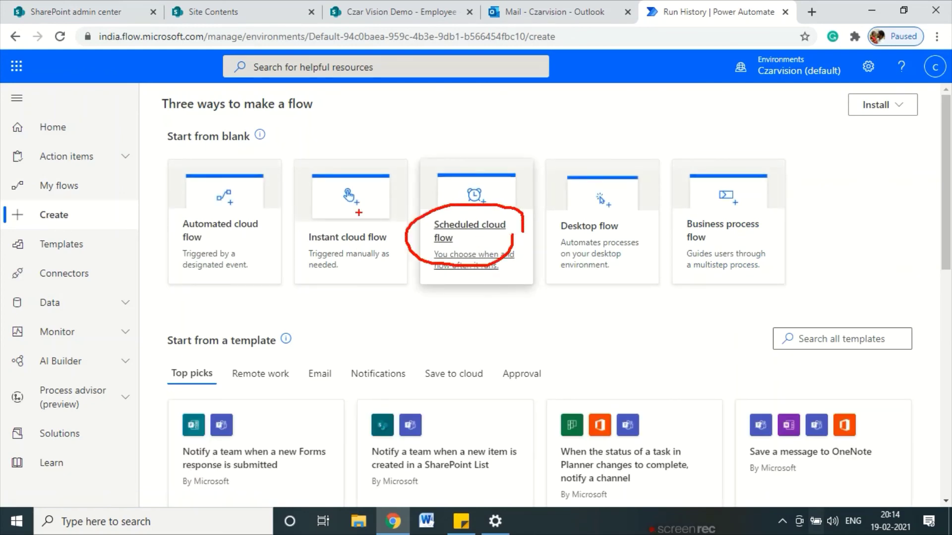
pyautogui.moveTo(358, 212); pyautogui.dragTo(397, 242)
pyautogui.moveTo(158, 249); pyautogui.dragTo(237, 195)
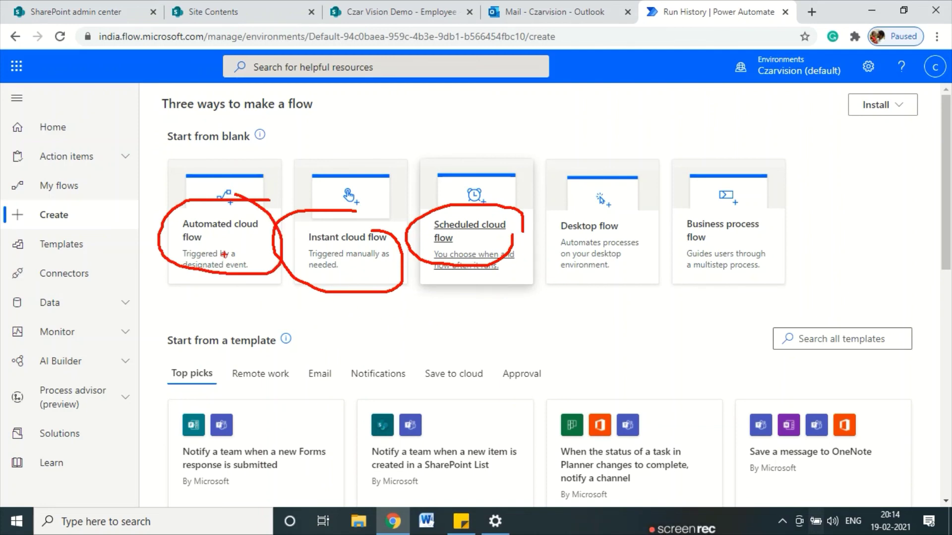
pyautogui.moveTo(228, 255); pyautogui.dragTo(253, 347)
pyautogui.moveTo(235, 251)
pyautogui.mouseDown()
pyautogui.moveTo(235, 287)
pyautogui.moveTo(259, 282)
pyautogui.mouseUp()
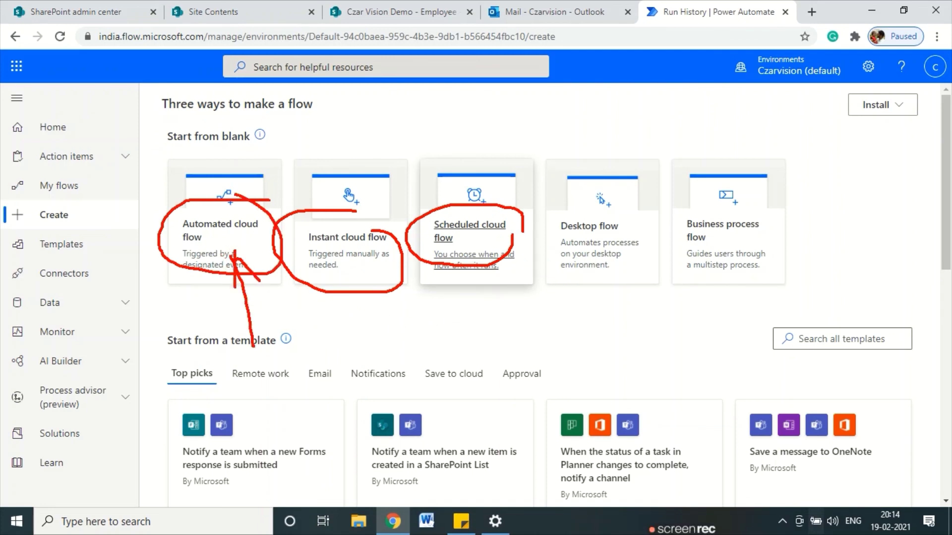